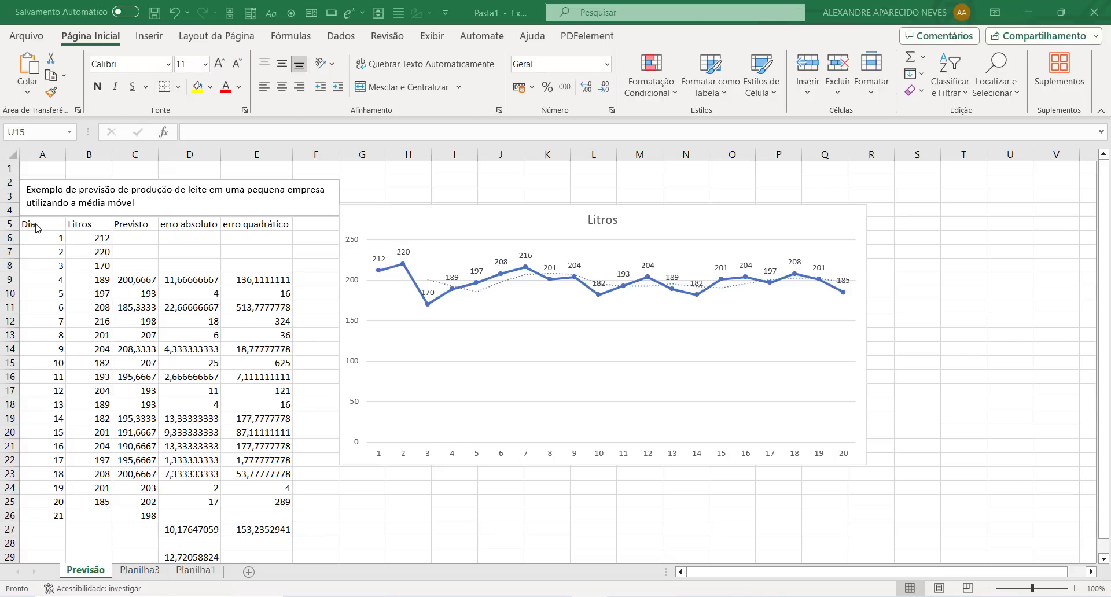
Select cells A5:B26 holding the Dia and Litros columns on the Previsão sheet
{"action": "mouse_move", "coordinate": [35, 227]}
{"action": "left_mouse_down"}
{"action": "mouse_move", "coordinate": [86, 245]}
{"action": "mouse_move", "coordinate": [89, 514]}
{"action": "left_mouse_up"}
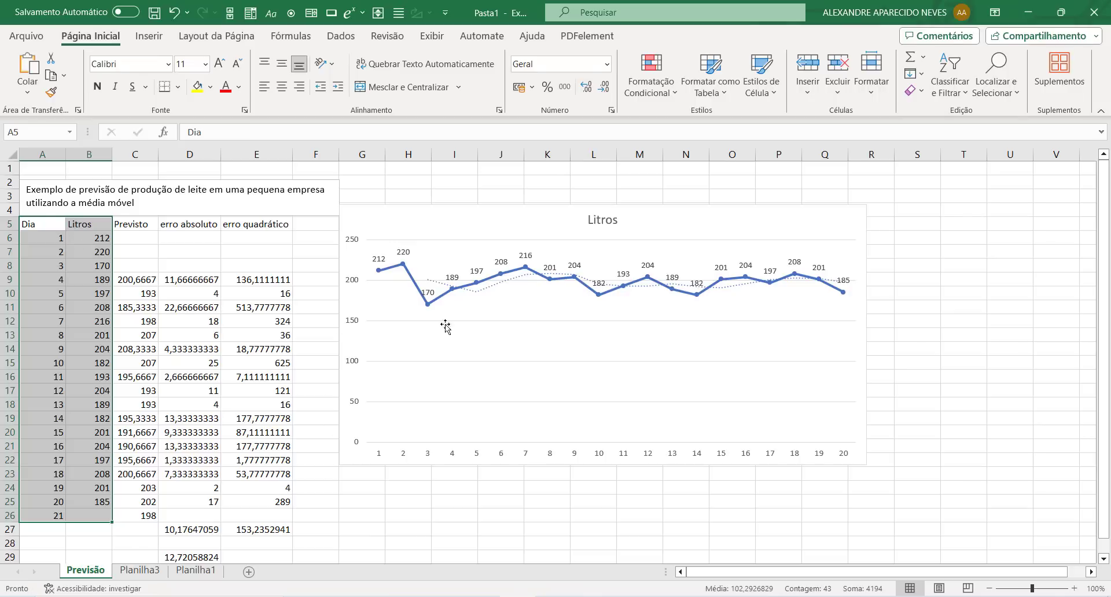
Copy the Dia and Litros table and paste it starting at A5 of Planilha3
{"action": "key", "text": "ctrl+c"}
{"action": "left_click", "coordinate": [161, 579]}
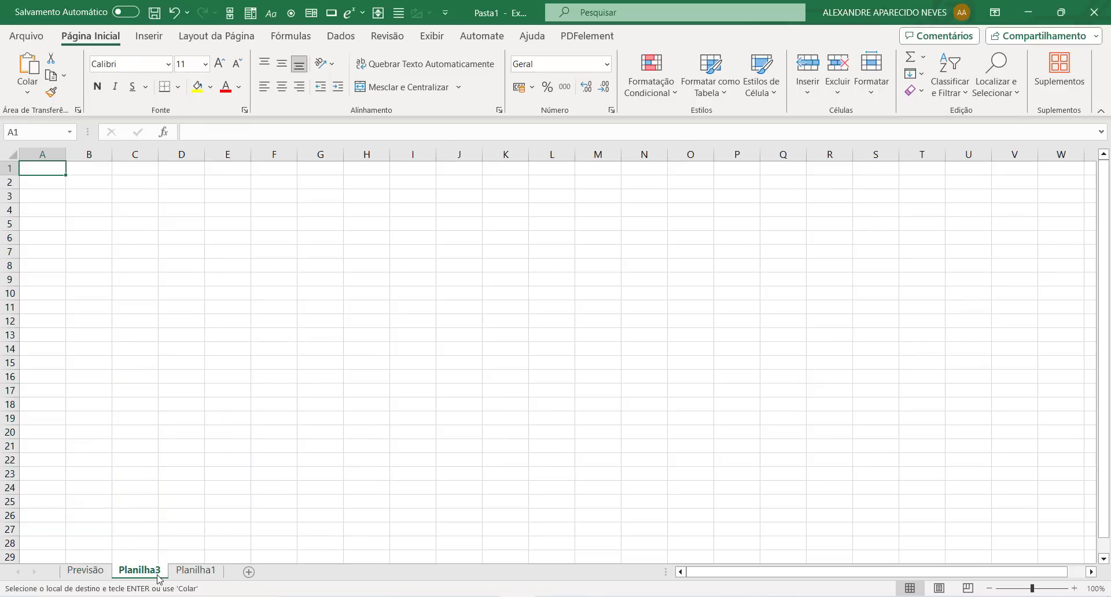
{"action": "left_click", "coordinate": [101, 573]}
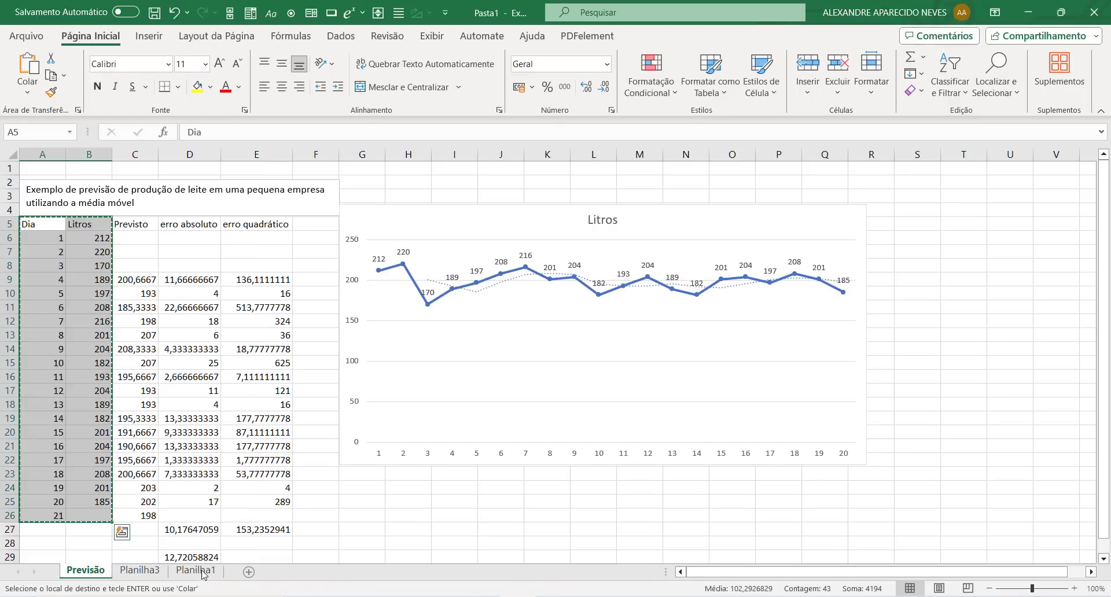
{"action": "left_click", "coordinate": [142, 573]}
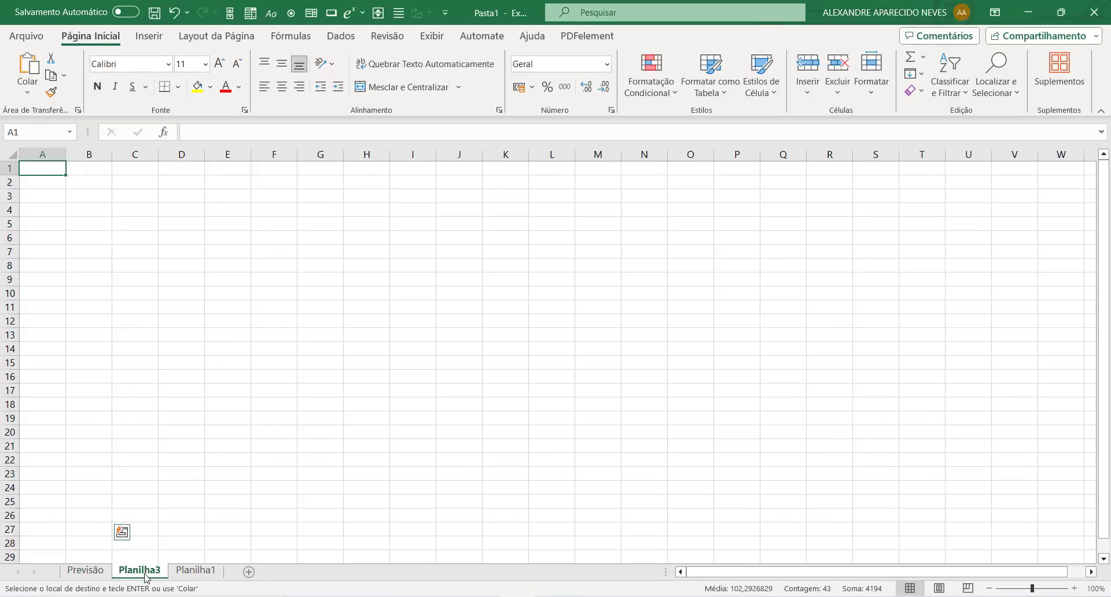
{"action": "left_click", "coordinate": [46, 226]}
{"action": "key", "text": "ctrl+v"}
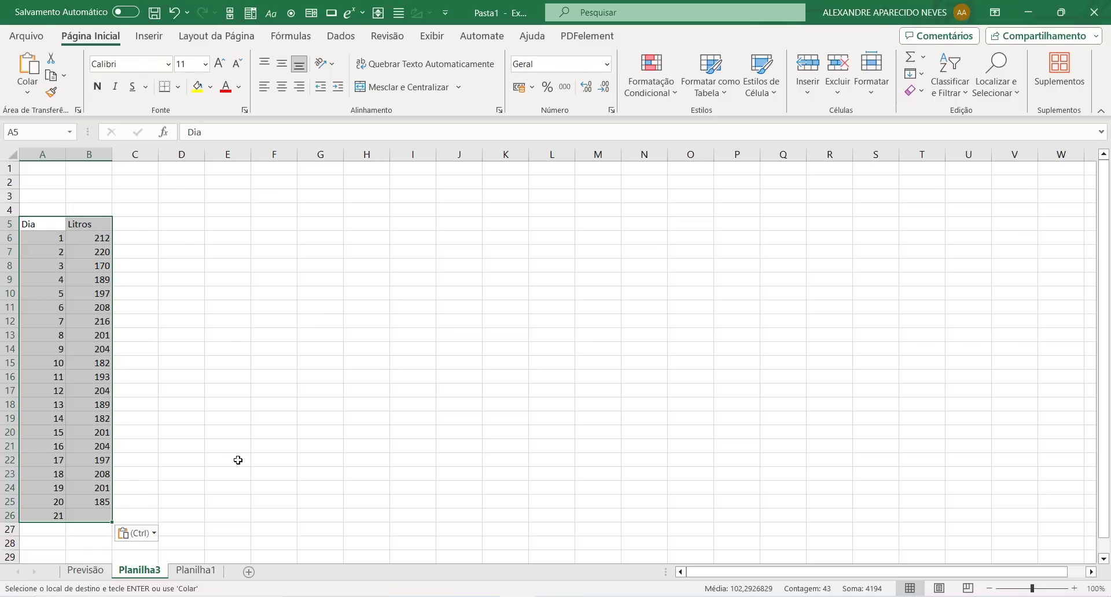
Add the header Previsão in cell C5
{"action": "left_click", "coordinate": [144, 227]}
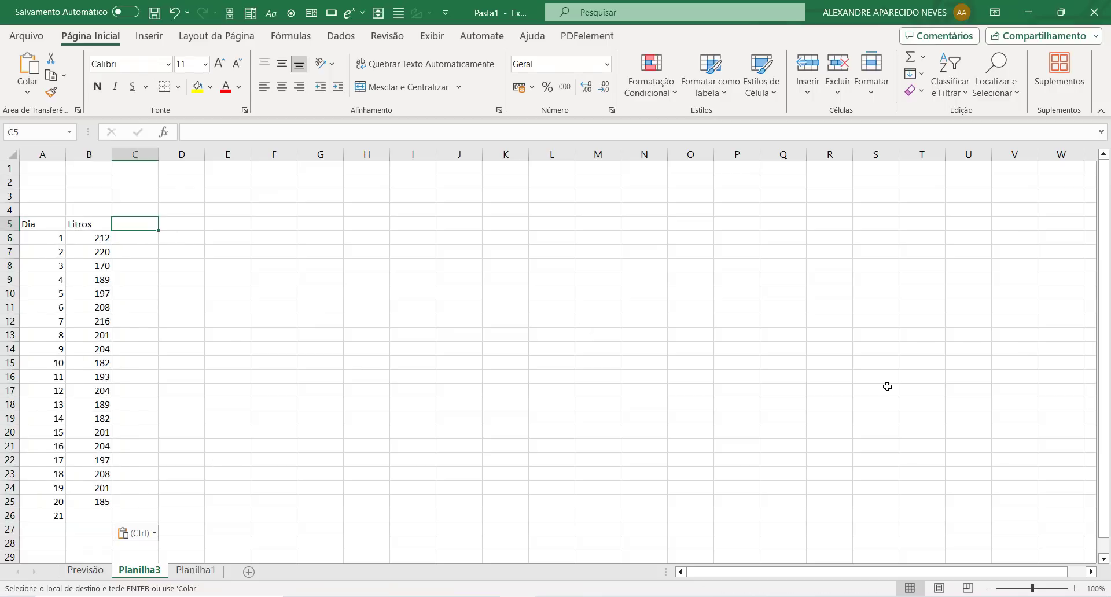
{"action": "type", "text": "Pre"}
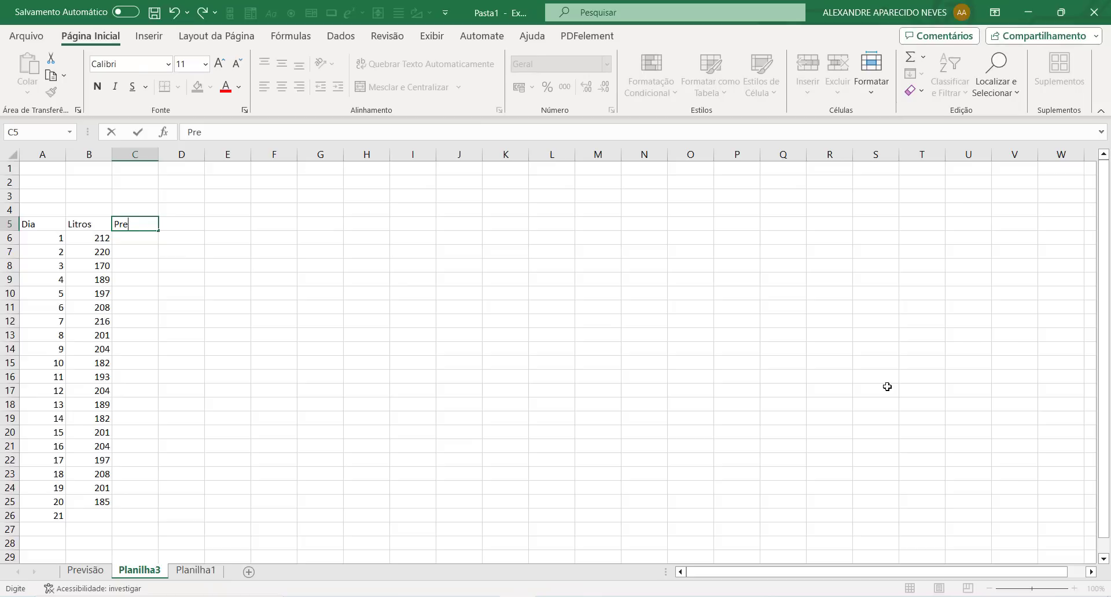
{"action": "type", "text": "visão"}
{"action": "key", "text": "Return"}
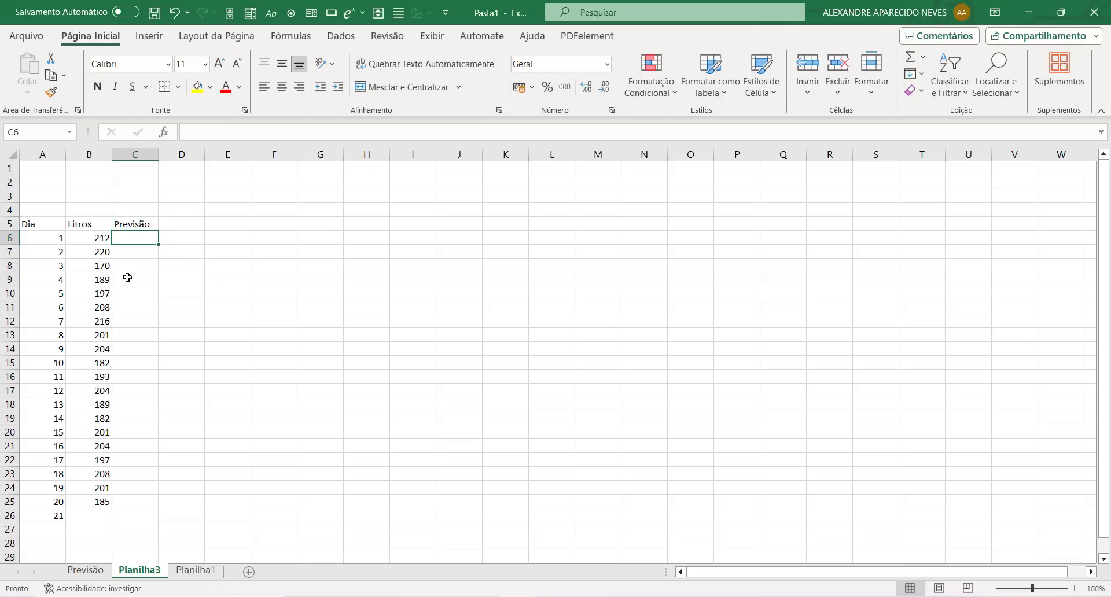
Enter =MÉDIA(B6:B8) in C9 so the first forecast reads 200,6667
{"action": "left_click", "coordinate": [128, 277]}
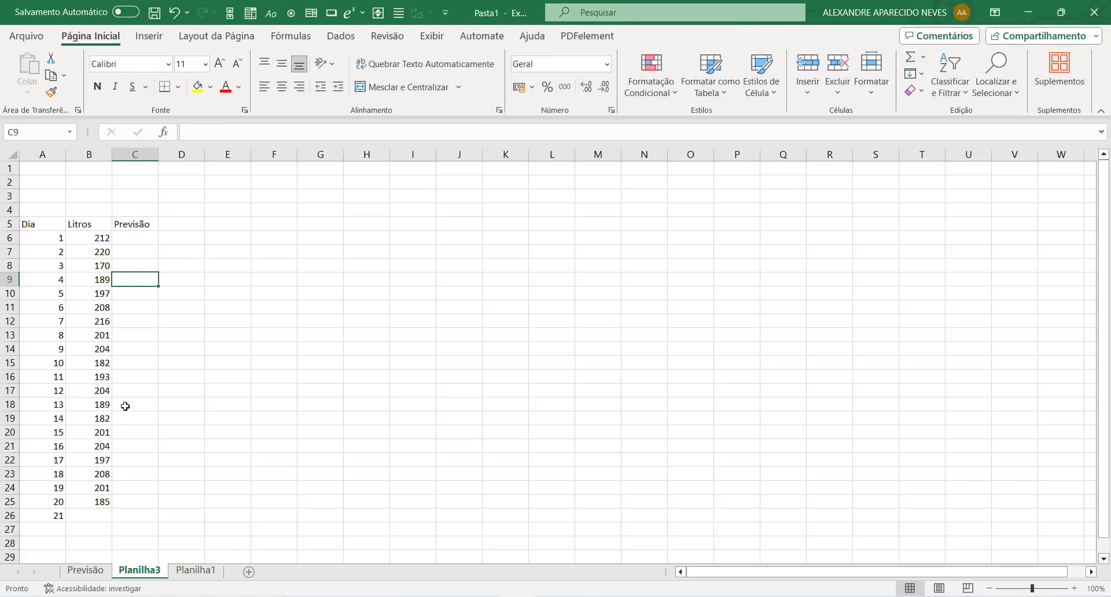
{"action": "left_click", "coordinate": [85, 570]}
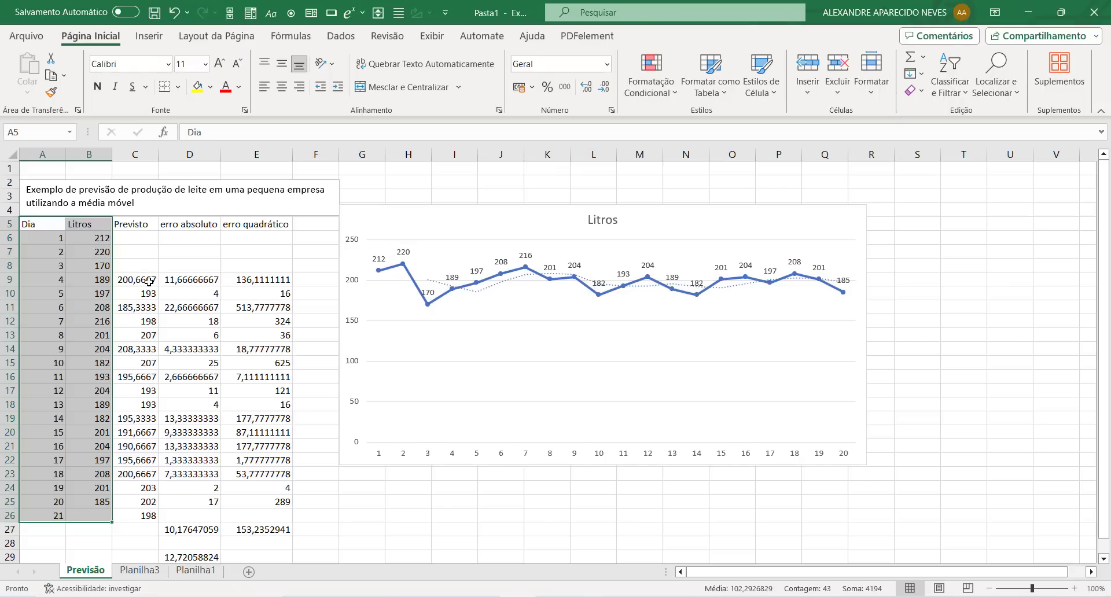
{"action": "left_click", "coordinate": [139, 571]}
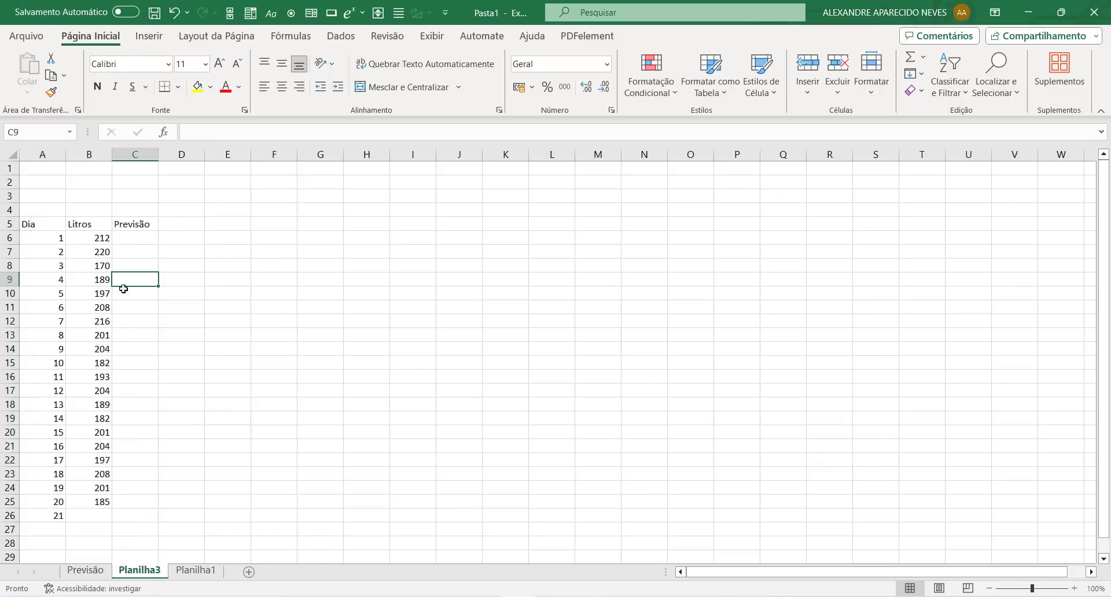
{"action": "type", "text": "="}
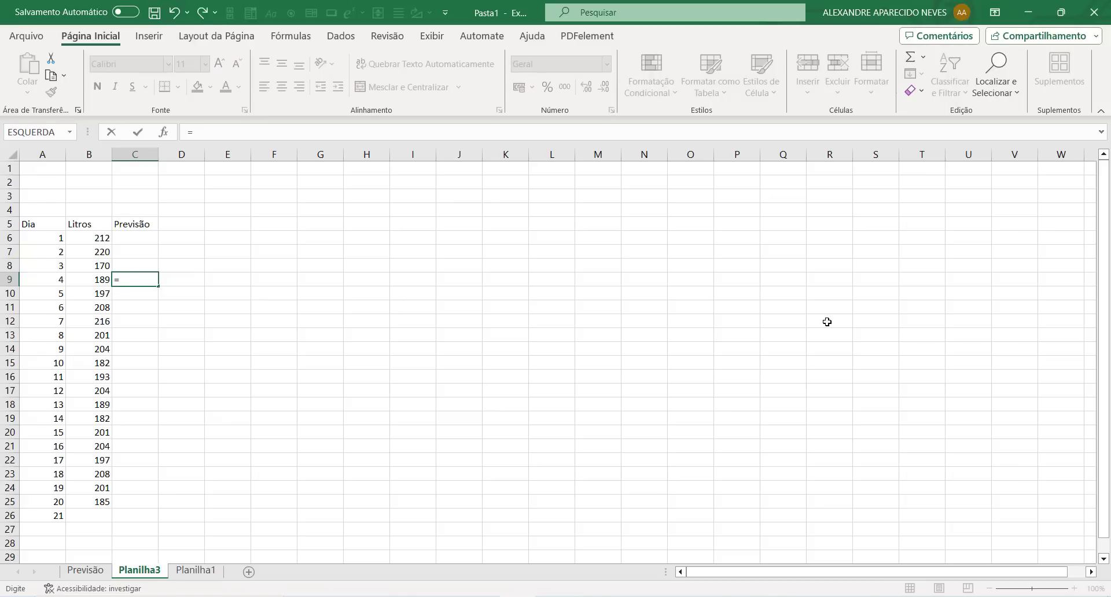
{"action": "type", "text": "média"}
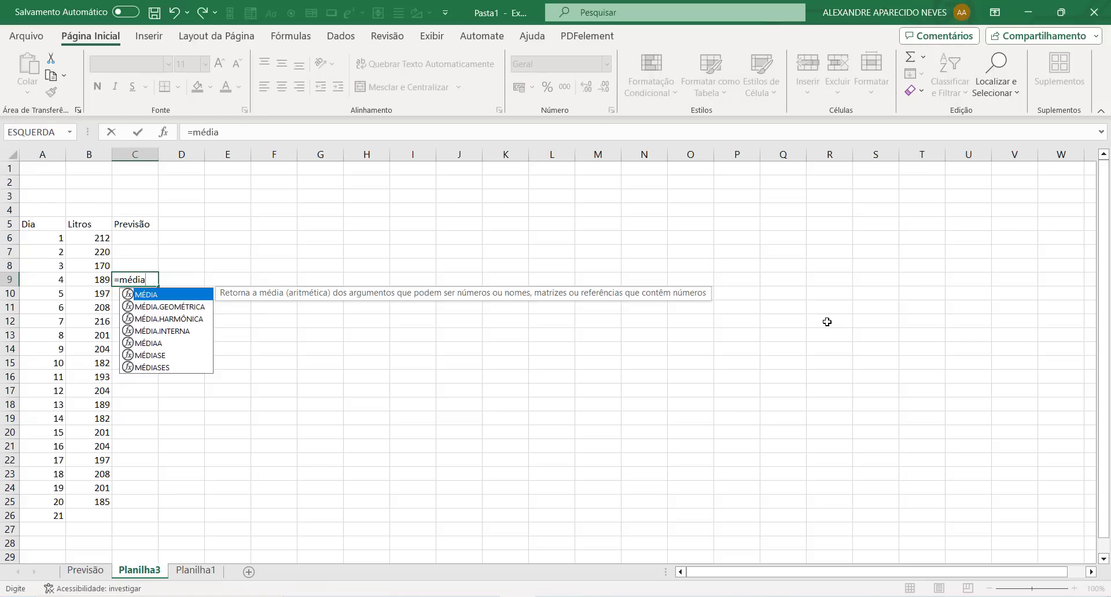
{"action": "type", "text": "("}
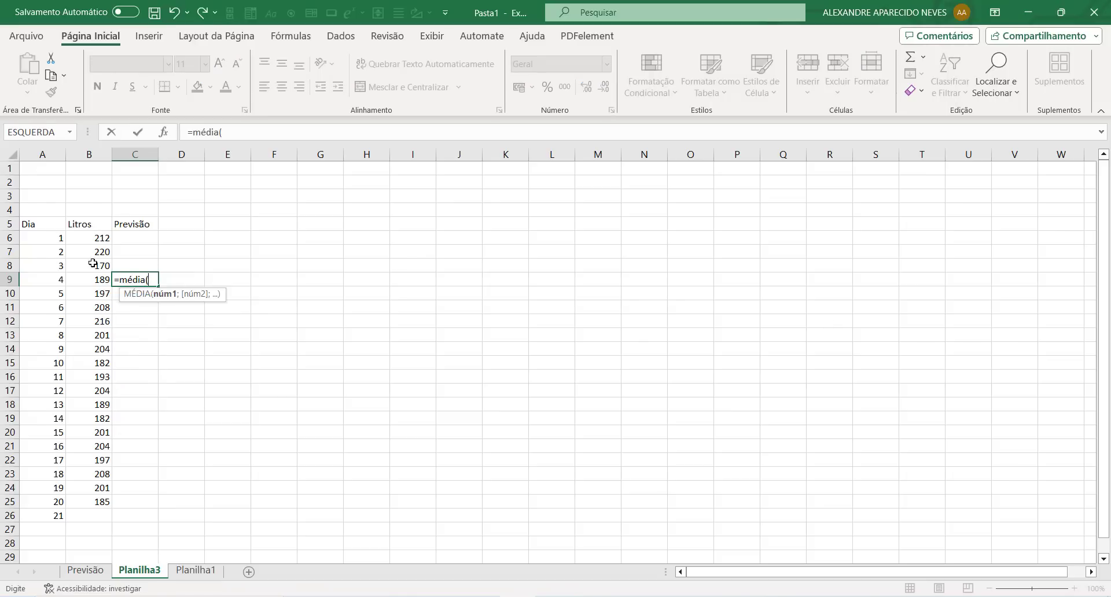
{"action": "left_click_drag", "start_coordinate": [97, 239], "coordinate": [100, 266]}
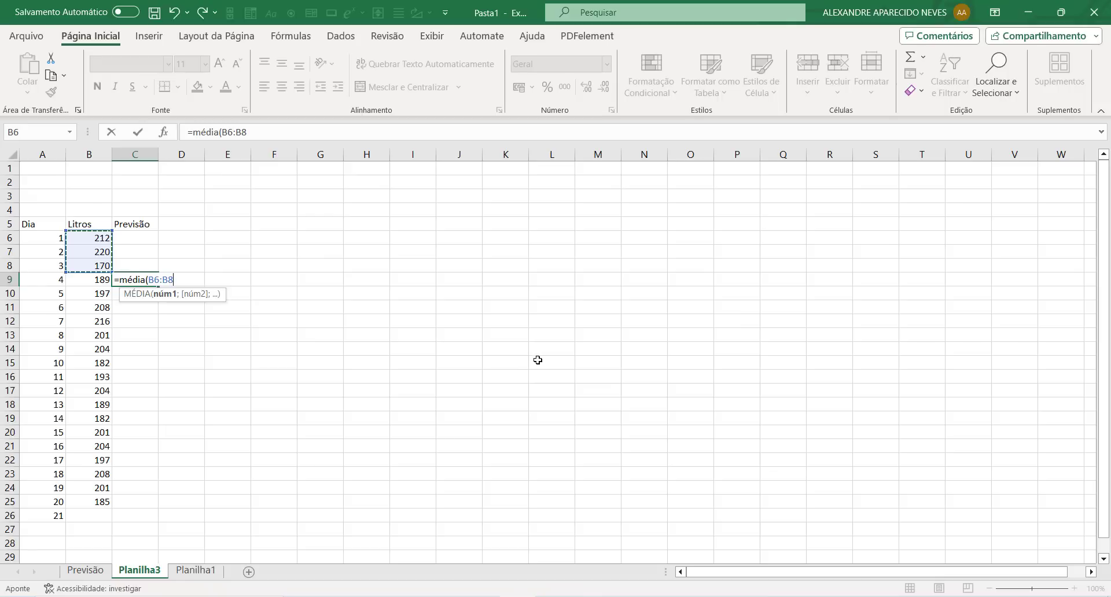
{"action": "type", "text": ")"}
{"action": "key", "text": "Return"}
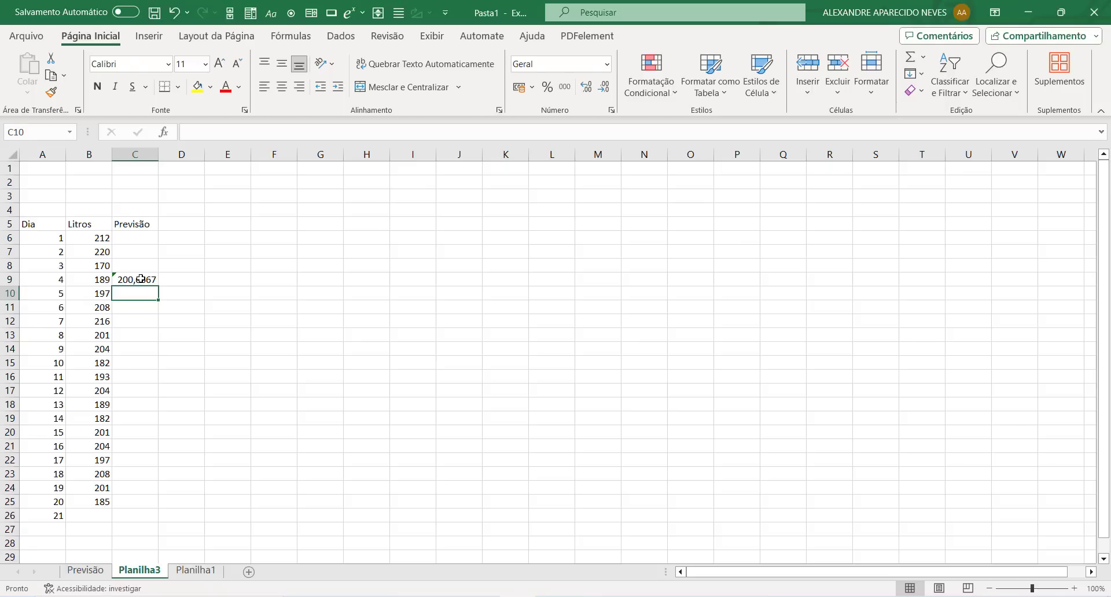
{"action": "left_click", "coordinate": [140, 279]}
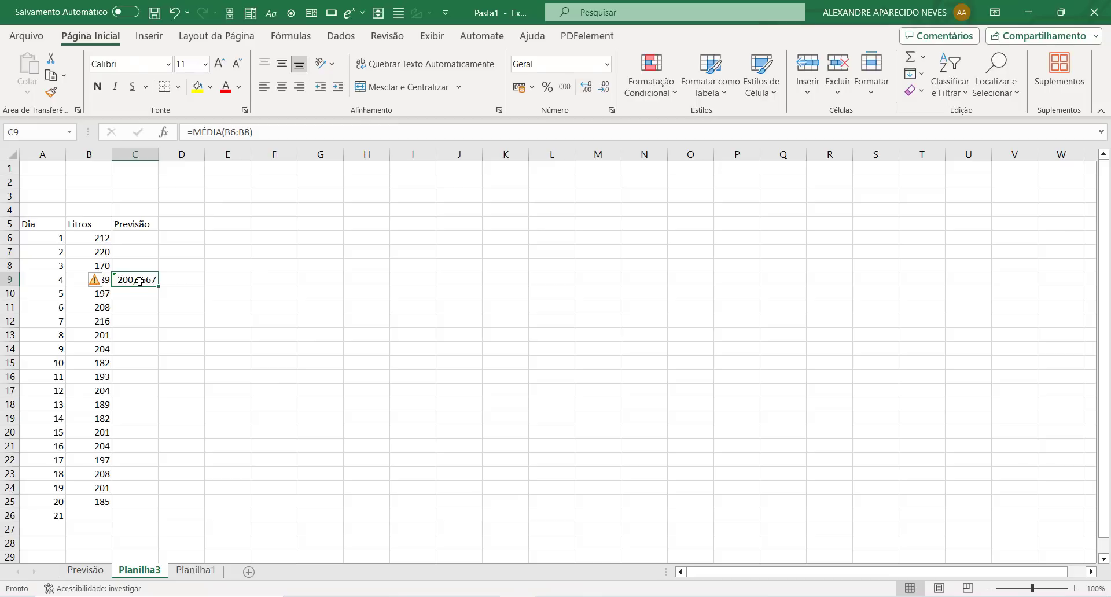
Change C9 to =ARRED(MÉDIA(B6:B8);1) so it shows 200,7
{"action": "left_click", "coordinate": [189, 132]}
{"action": "type", "text": "a"}
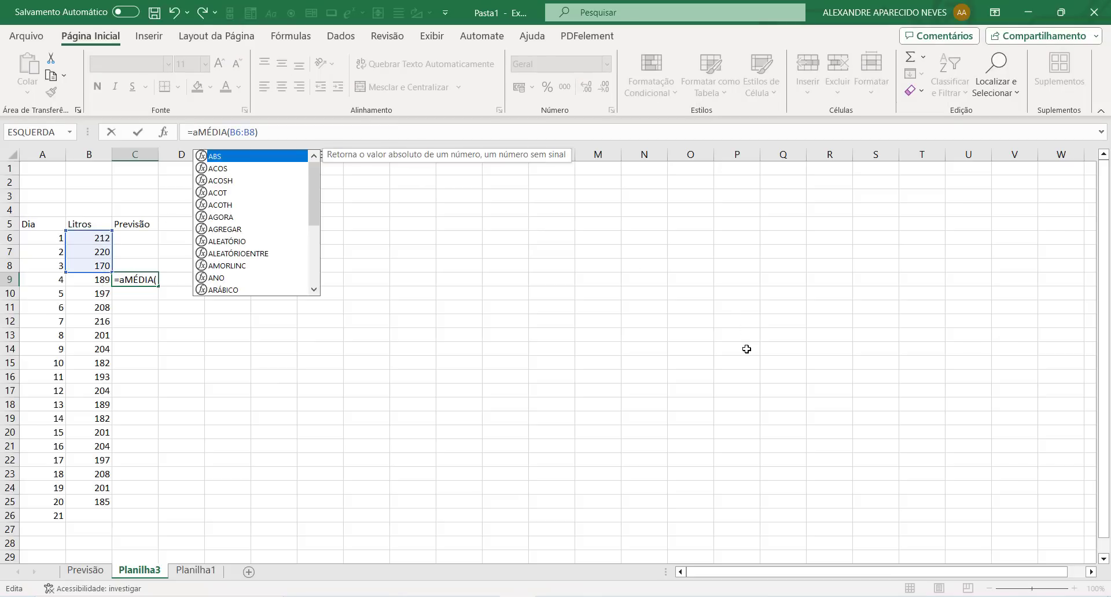
{"action": "type", "text": "rred"}
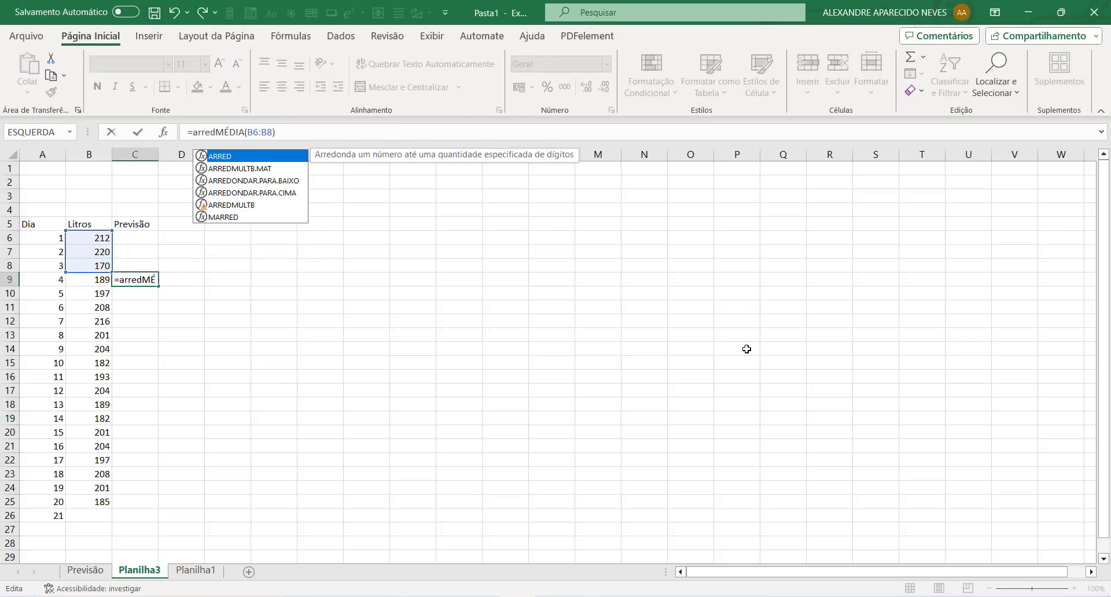
{"action": "type", "text": "("}
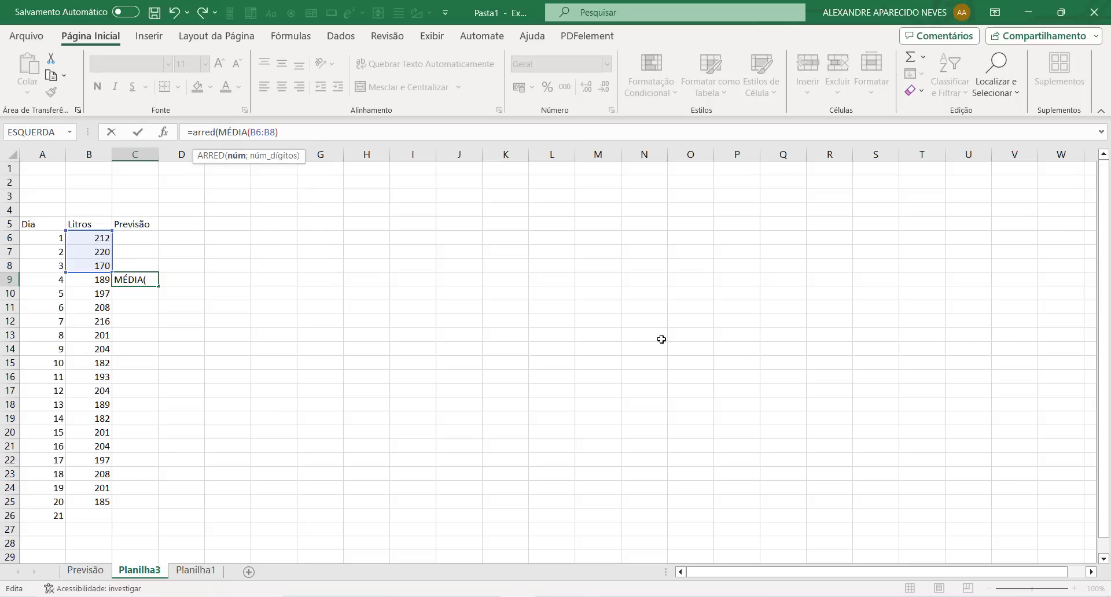
{"action": "key", "text": "End"}
{"action": "type", "text": ";"}
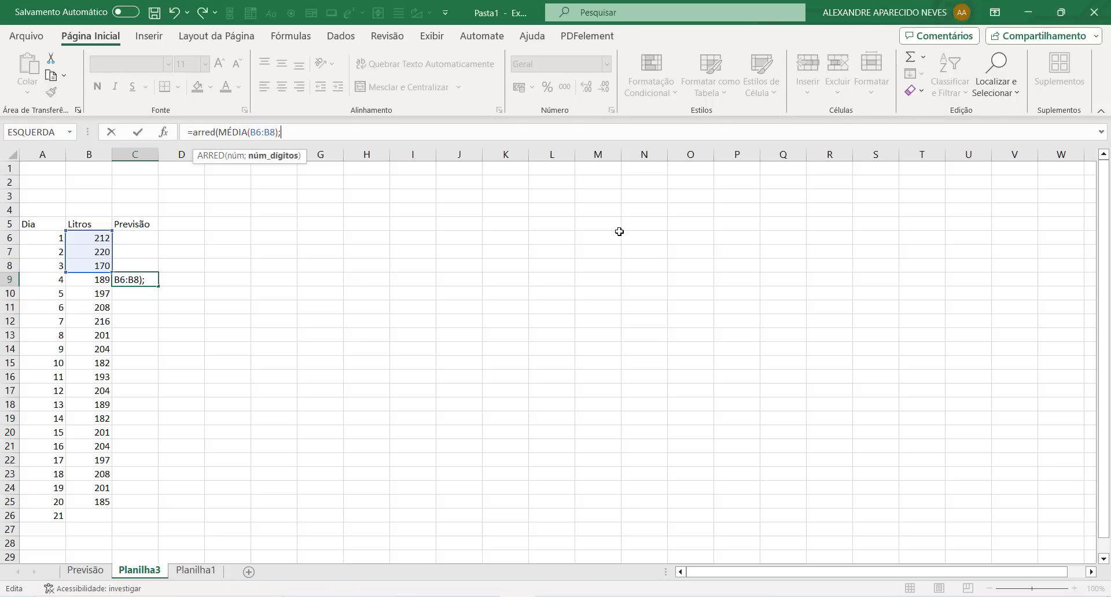
{"action": "type", "text": "1"}
{"action": "type", "text": ")"}
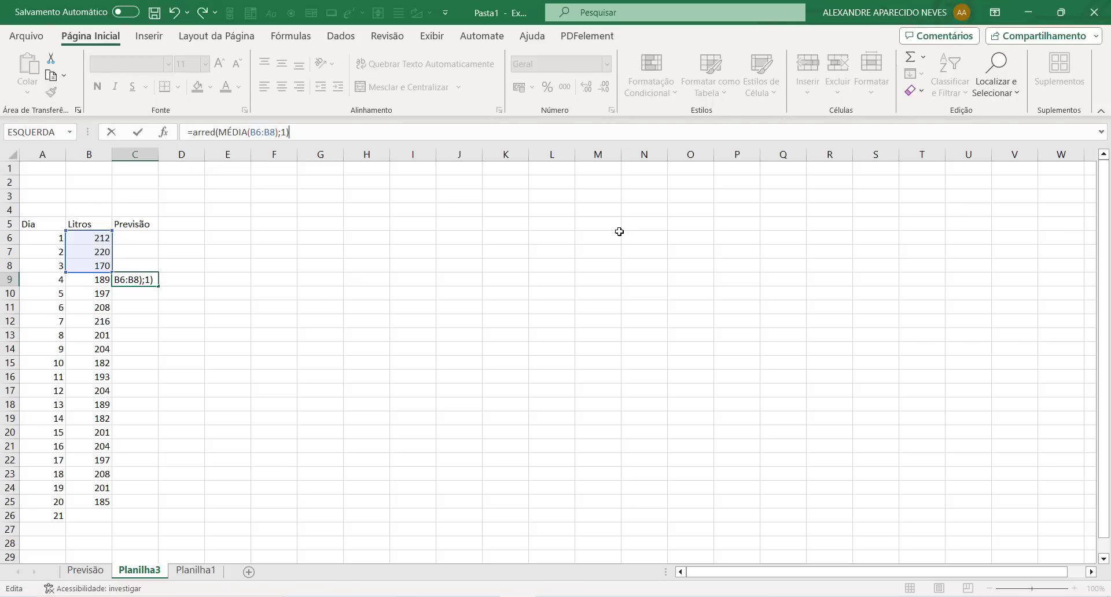
{"action": "key", "text": "Return"}
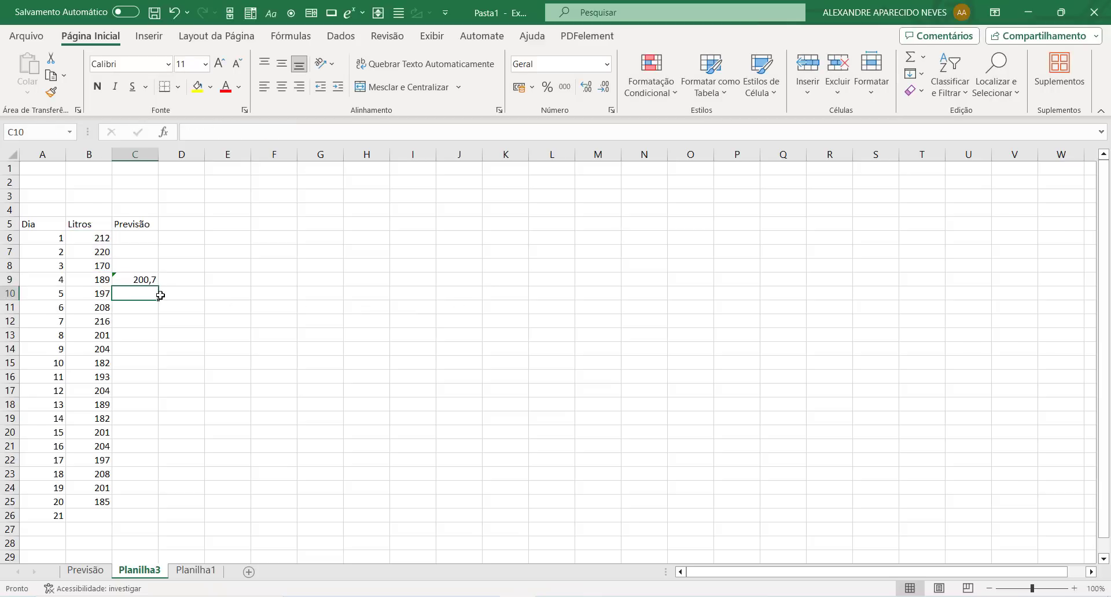
{"action": "left_click", "coordinate": [155, 283]}
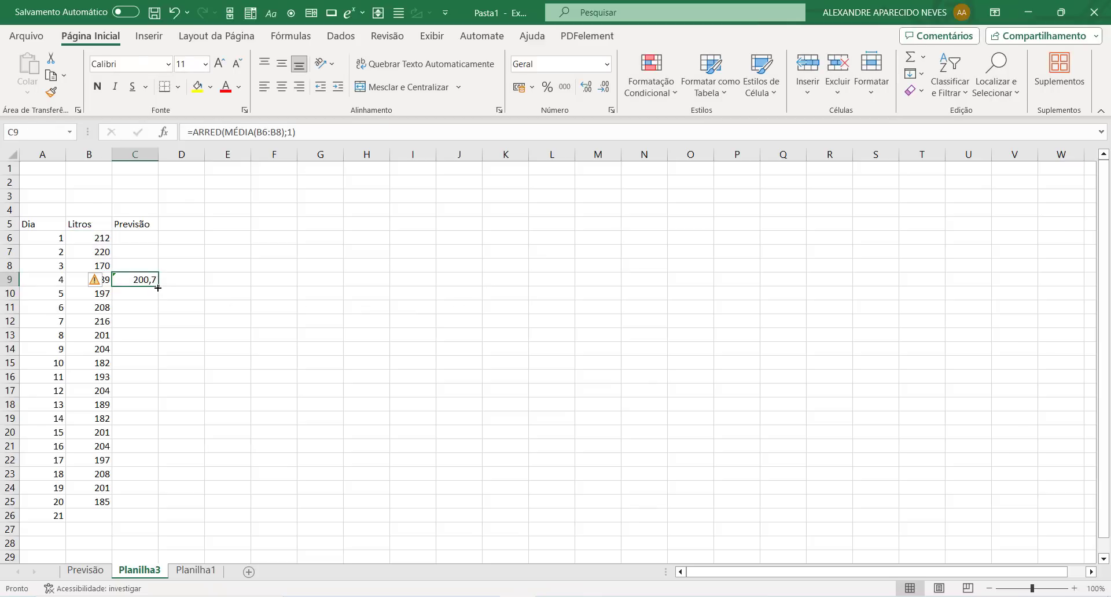
Fill the C9 forecast formula down to C26 and ignore the omitted-adjacent-cells warning
{"action": "left_click_drag", "start_coordinate": [158, 287], "coordinate": [152, 528]}
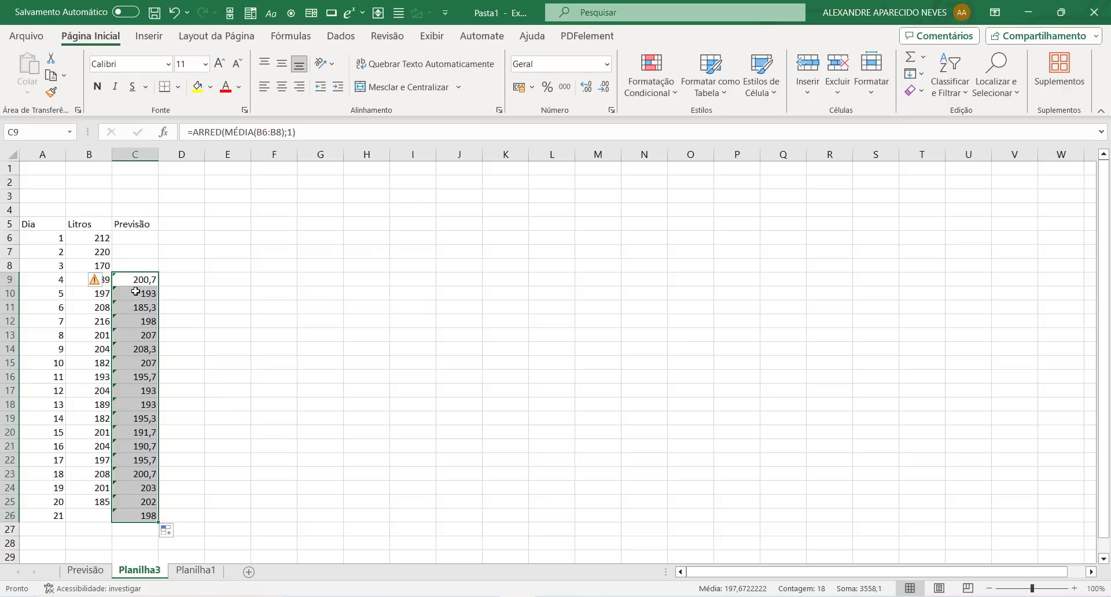
{"action": "left_click", "coordinate": [99, 287]}
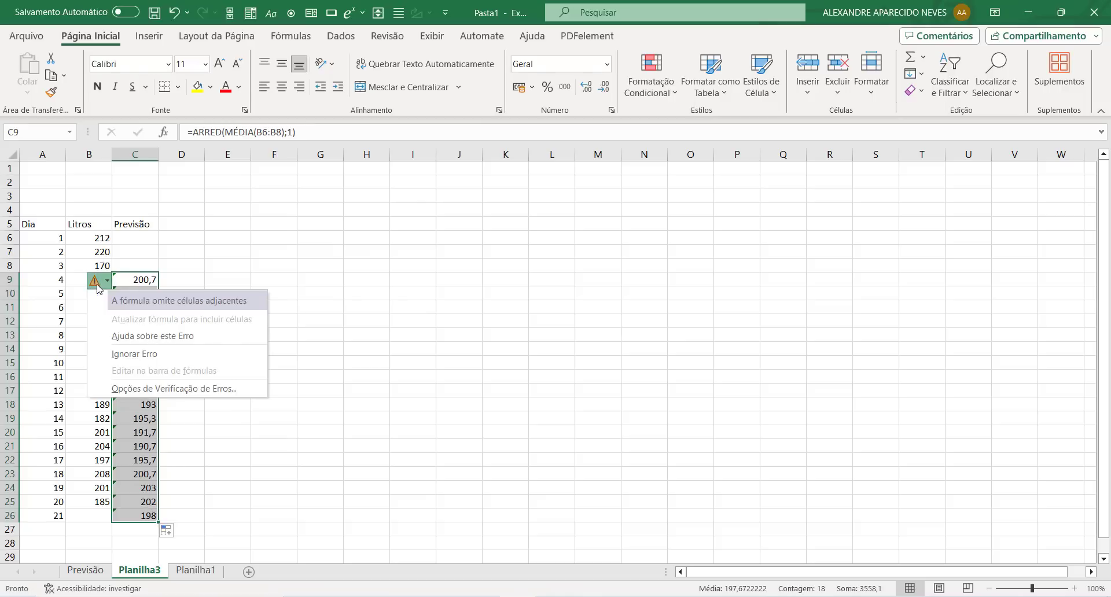
{"action": "left_click", "coordinate": [128, 354]}
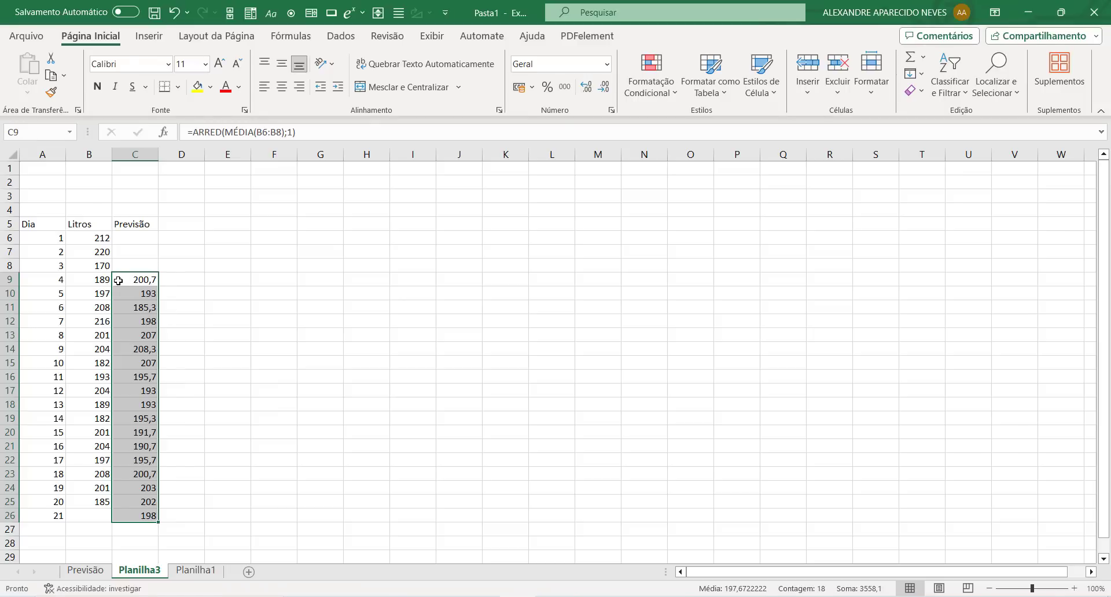
{"action": "left_click", "coordinate": [180, 225]}
Add the header Erro in cell D5
{"action": "type", "text": "Erro"}
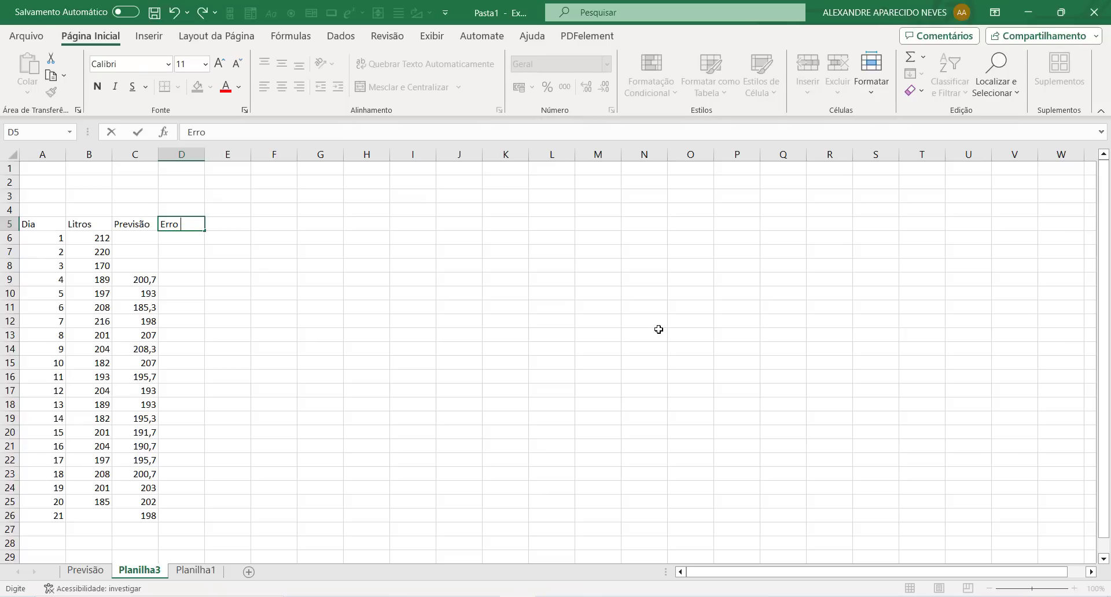
{"action": "key", "text": "Return"}
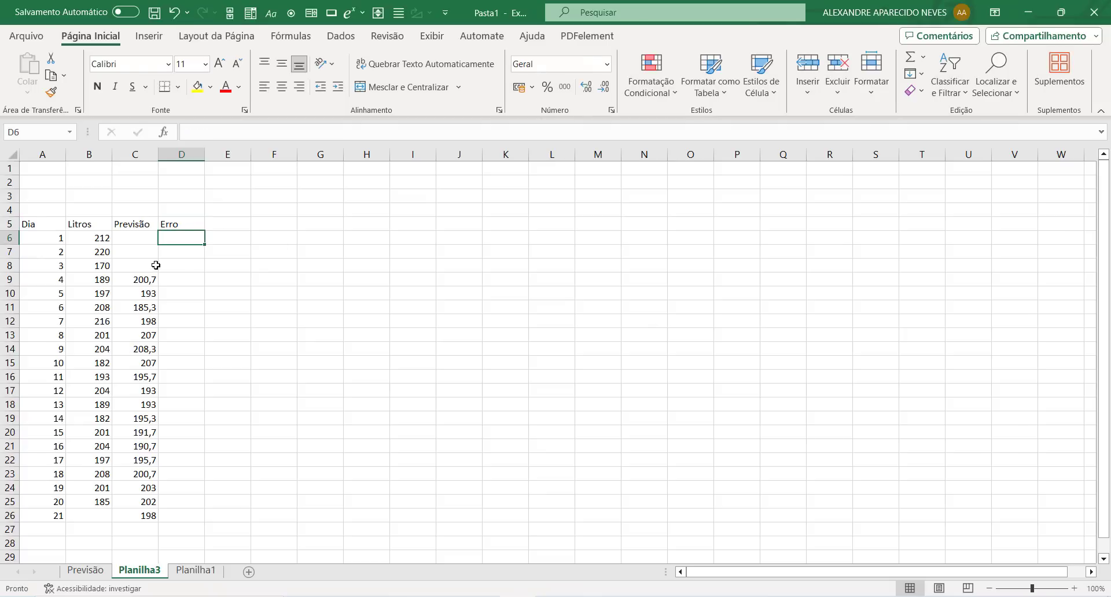
{"action": "left_click", "coordinate": [175, 281]}
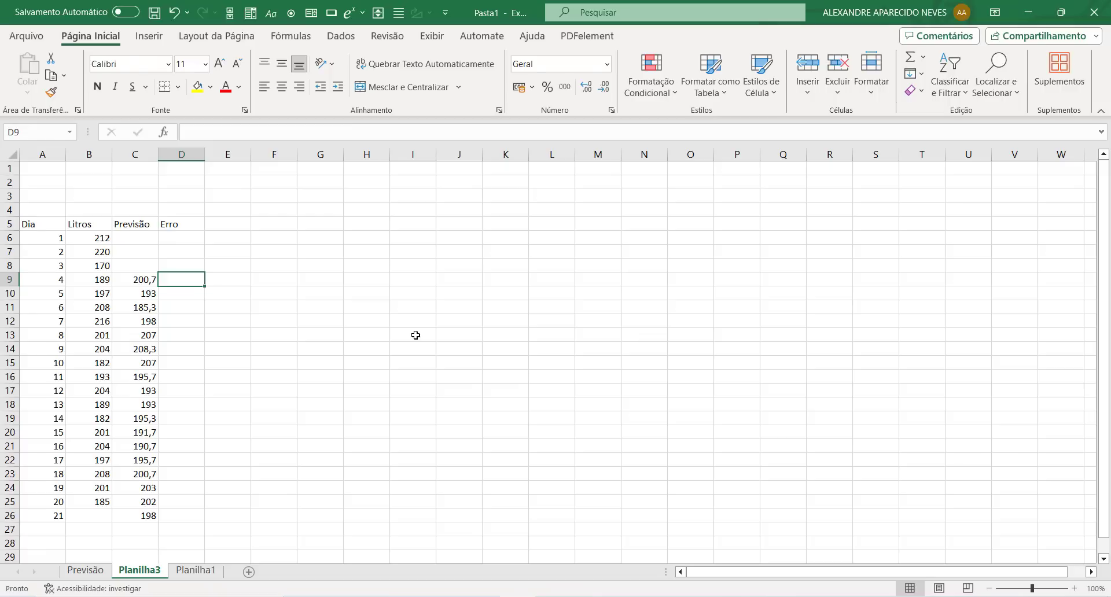
Enter =ABS(B9-C9) in D9, giving an absolute error of 11,7
{"action": "type", "text": "=a"}
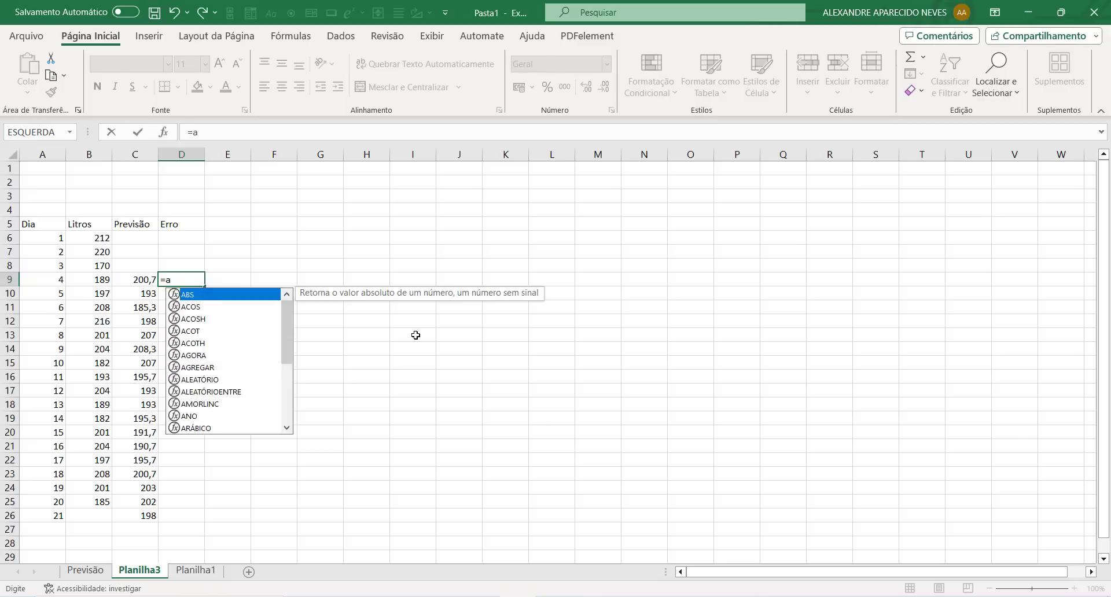
{"action": "type", "text": "bs"}
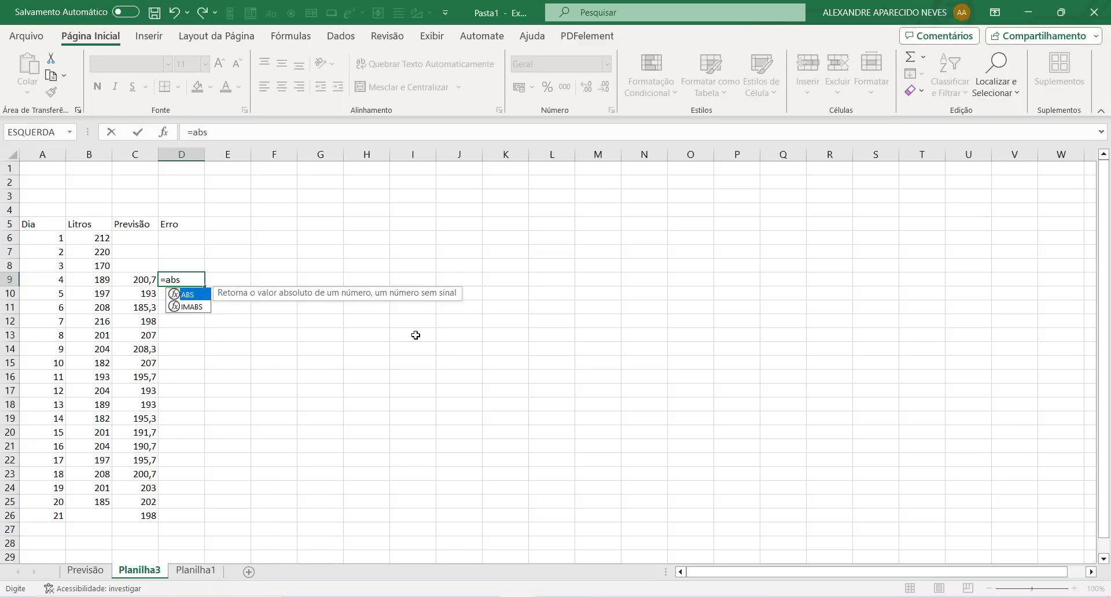
{"action": "type", "text": "("}
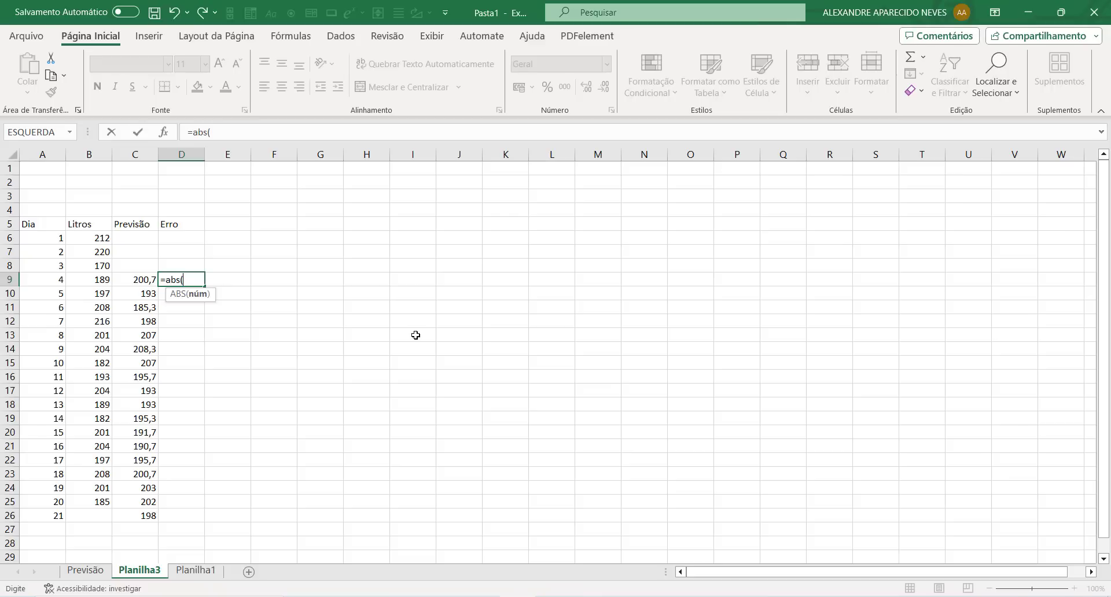
{"action": "left_click", "coordinate": [103, 281]}
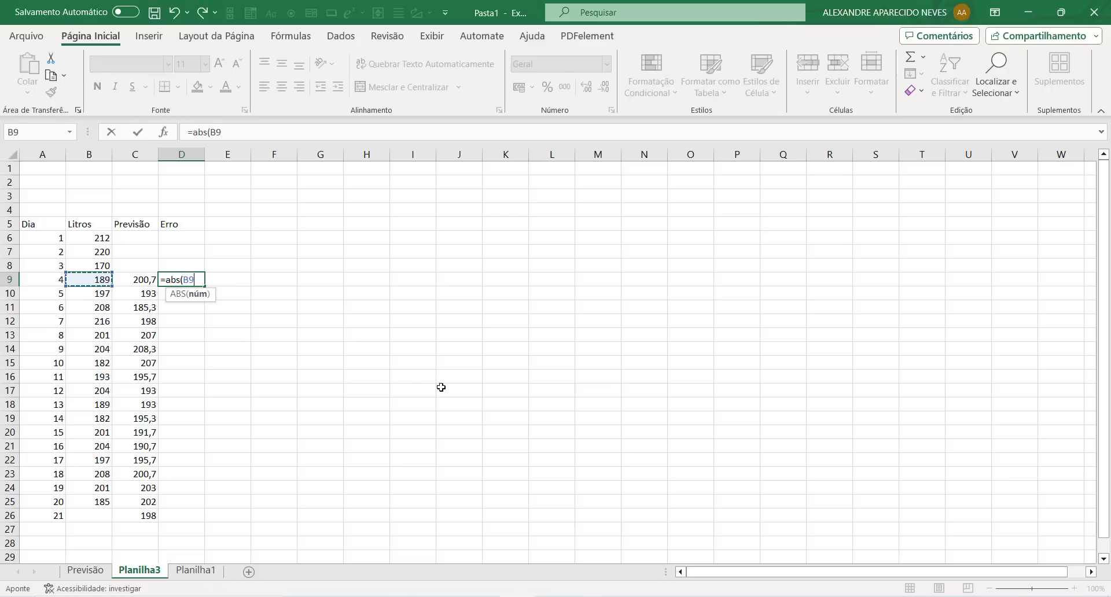
{"action": "type", "text": "-"}
{"action": "left_click", "coordinate": [138, 279]}
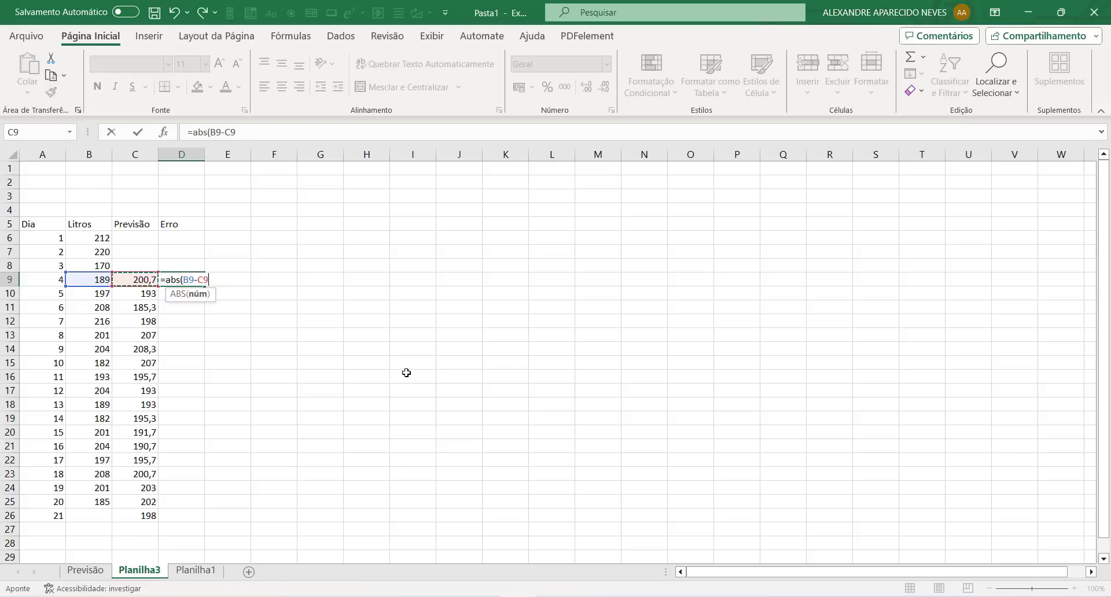
{"action": "type", "text": ")"}
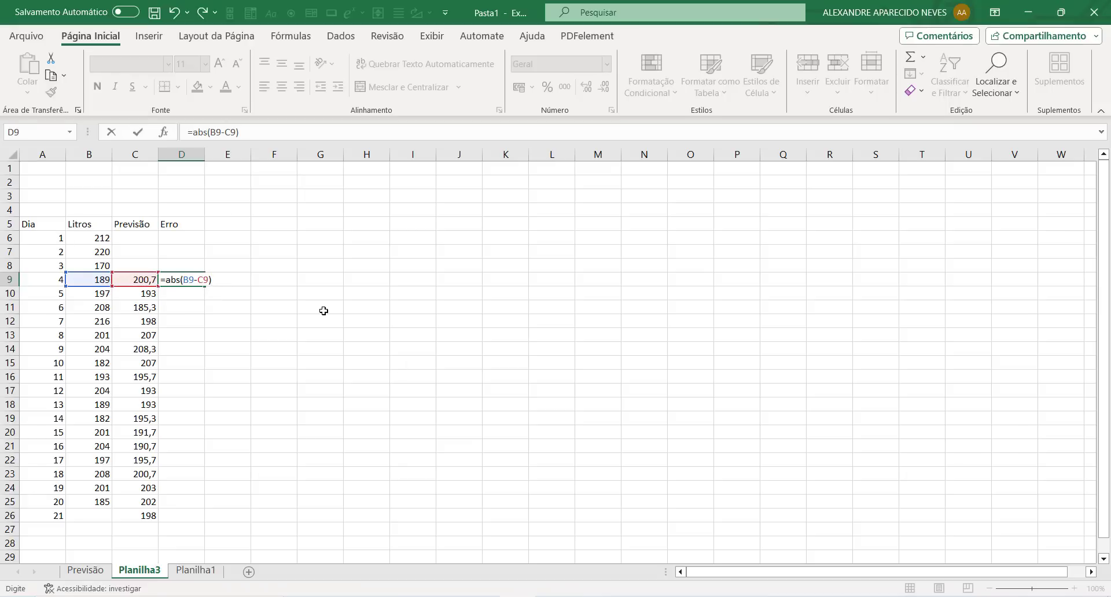
{"action": "key", "text": "Return"}
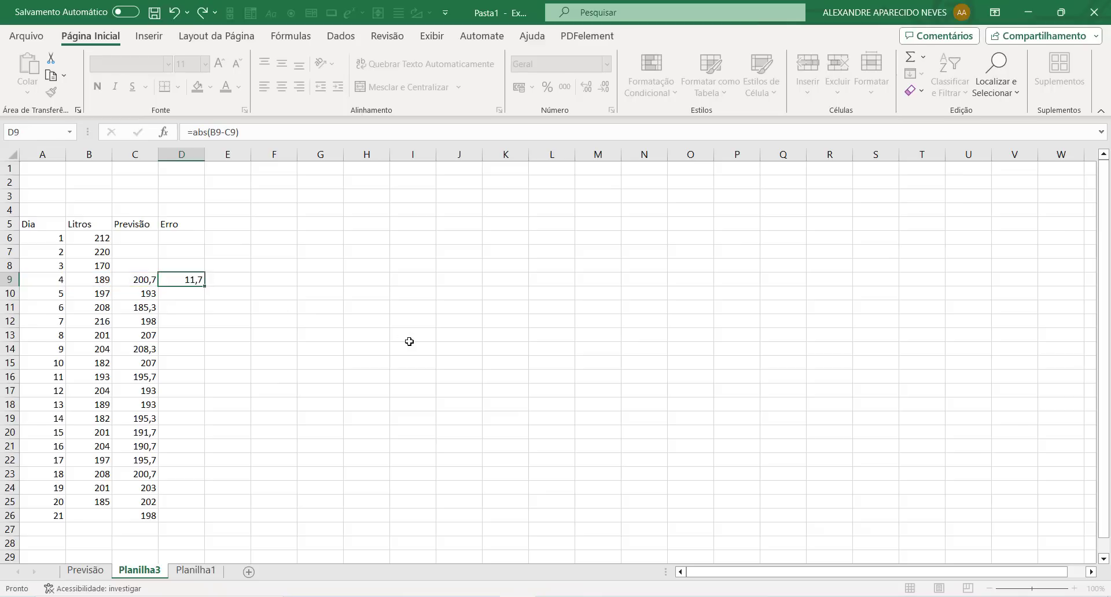
{"action": "left_click", "coordinate": [194, 280]}
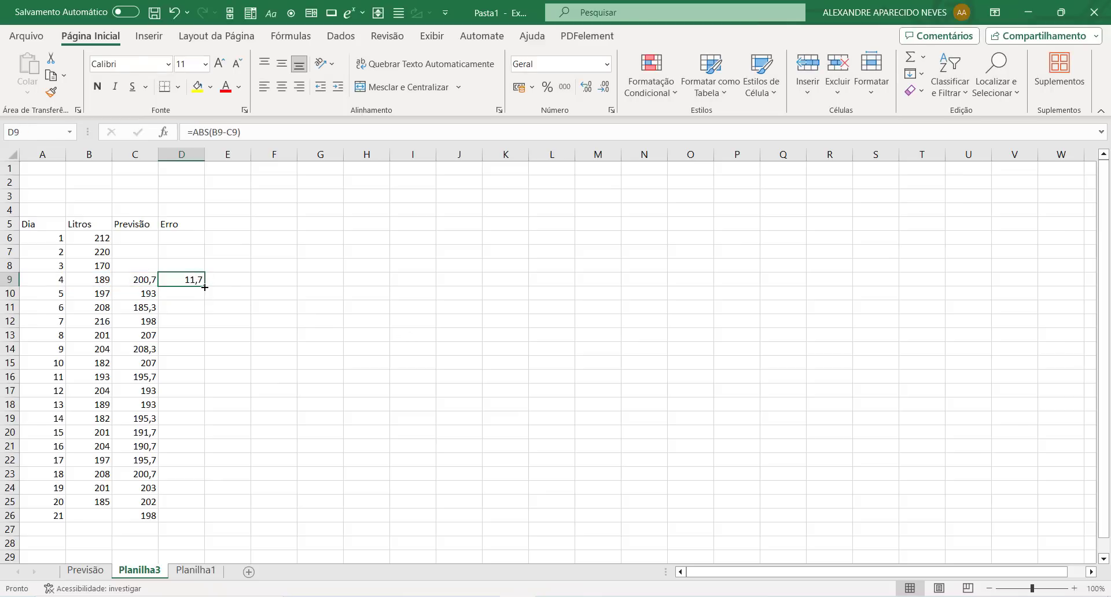
Copy the D9 absolute-error formula down through D25
{"action": "left_click_drag", "start_coordinate": [205, 288], "coordinate": [221, 511]}
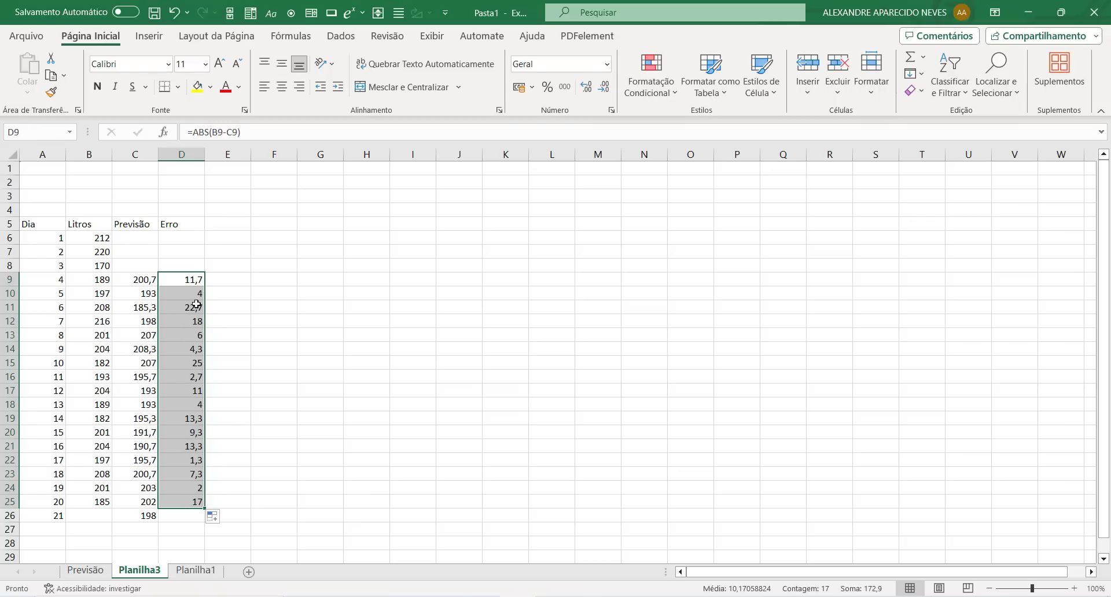
{"action": "left_click", "coordinate": [217, 222]}
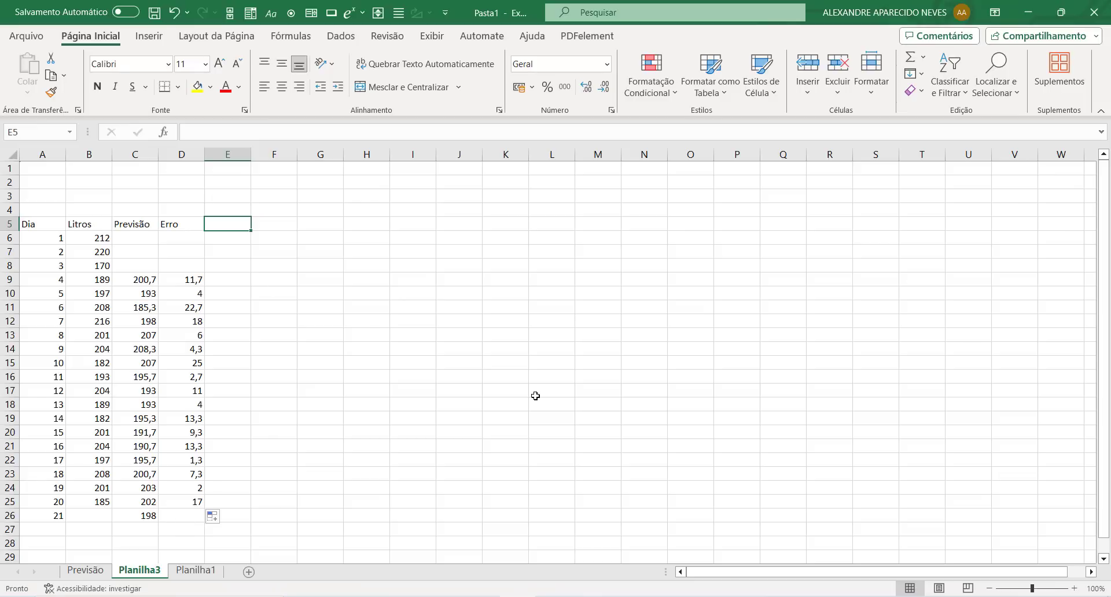
Add an Erro quadrático header in E5 and enter =D9^2 in E9
{"action": "type", "text": "Erro quadr"}
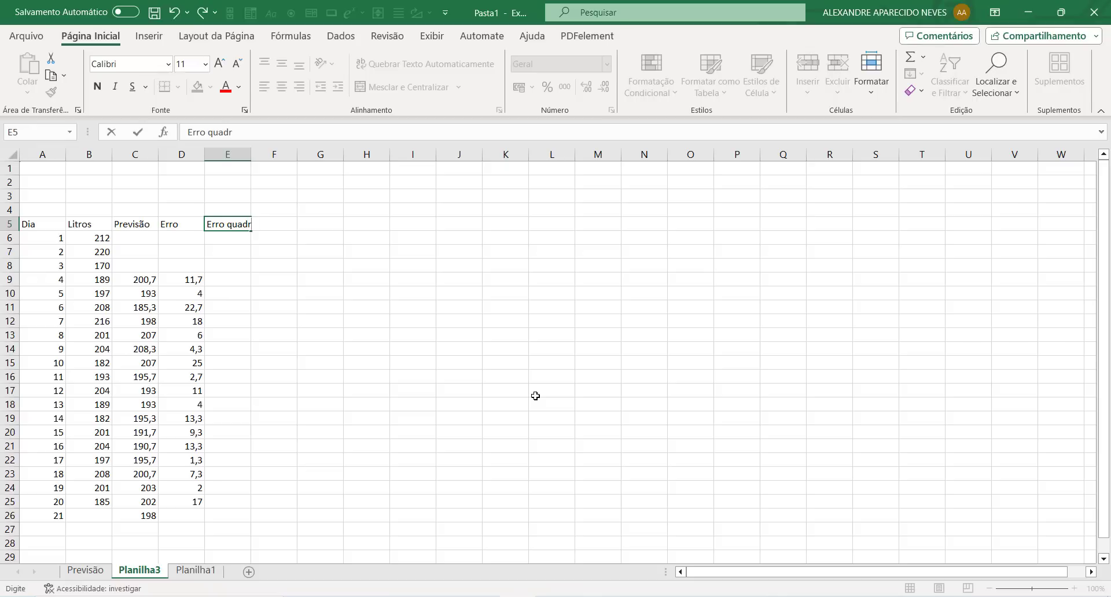
{"action": "type", "text": "ático"}
{"action": "key", "text": "Return"}
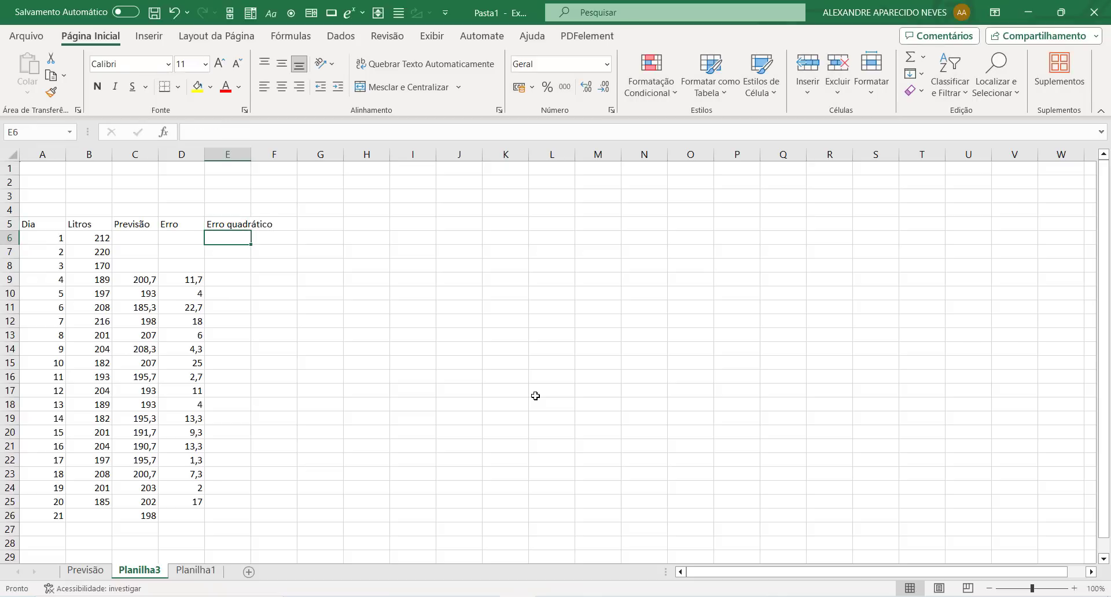
{"action": "left_click", "coordinate": [226, 280]}
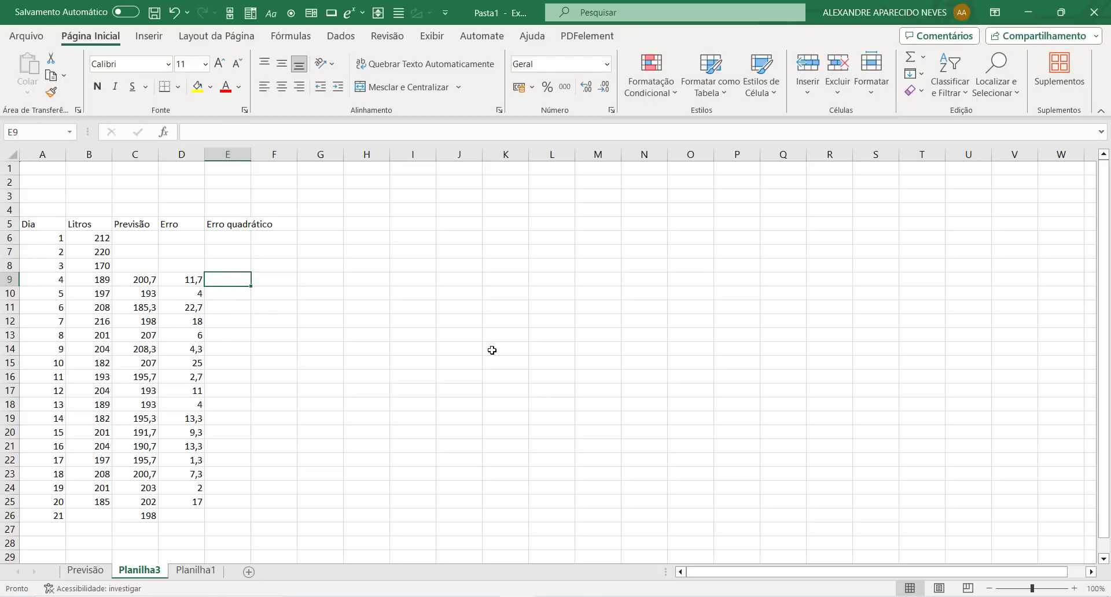
{"action": "type", "text": "="}
{"action": "left_click", "coordinate": [191, 280]}
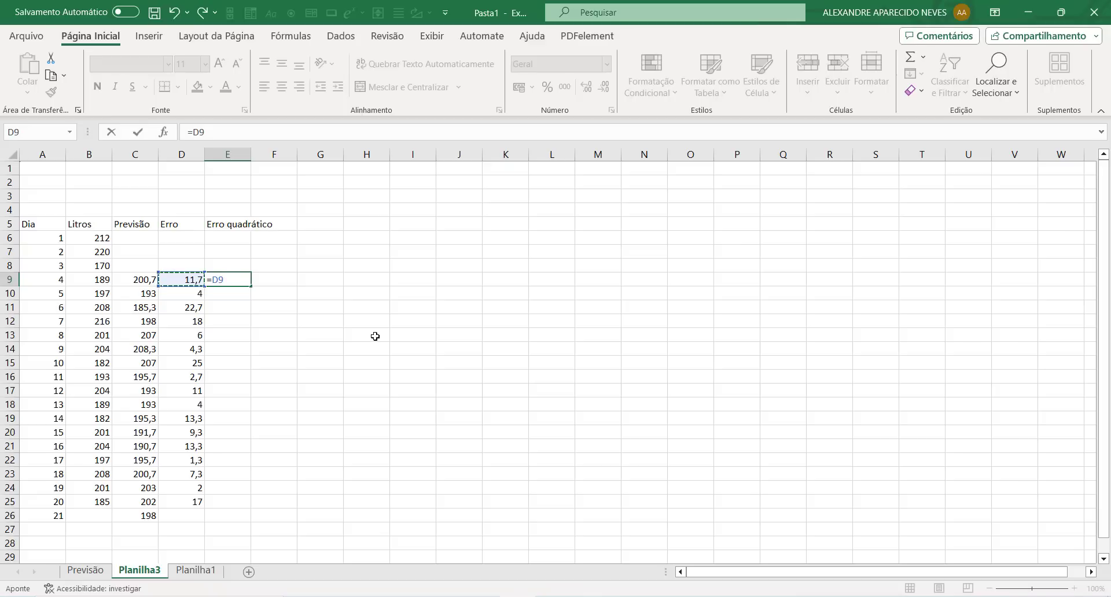
{"action": "type", "text": "^2"}
{"action": "key", "text": "Return"}
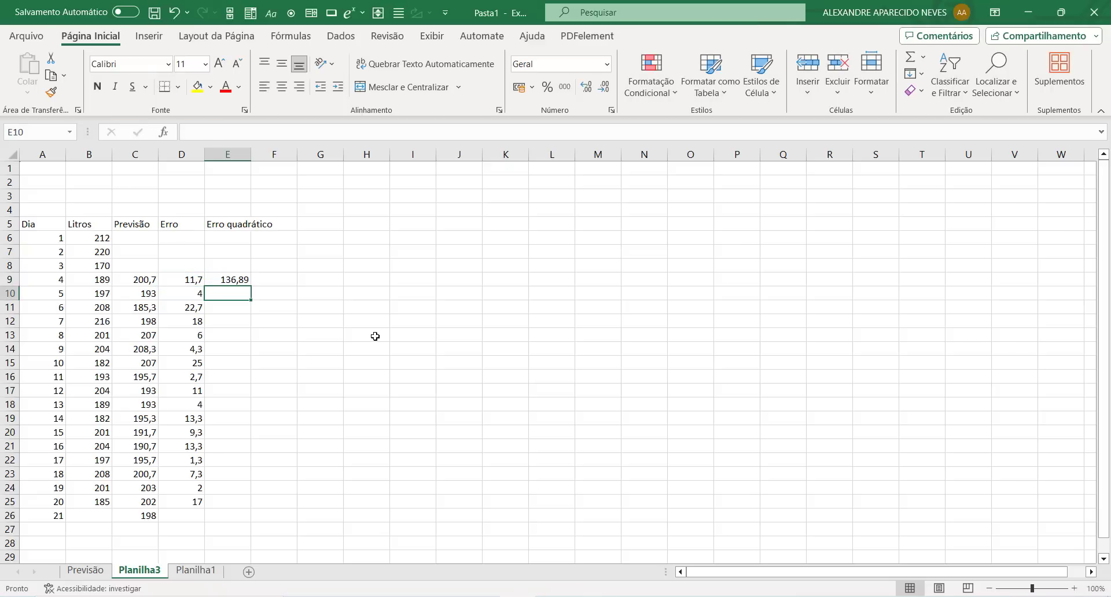
Rewrite the E9 formula as =POTÊNCIA(D9;2)
{"action": "left_click", "coordinate": [236, 281]}
{"action": "triple_click", "coordinate": [197, 133]}
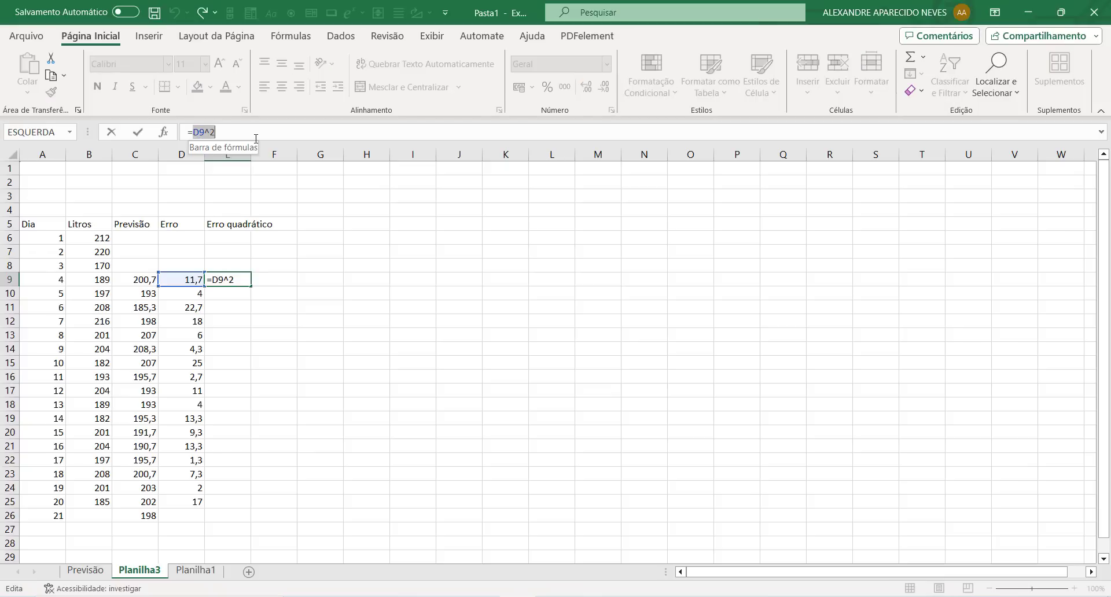
{"action": "type", "text": "=potê"}
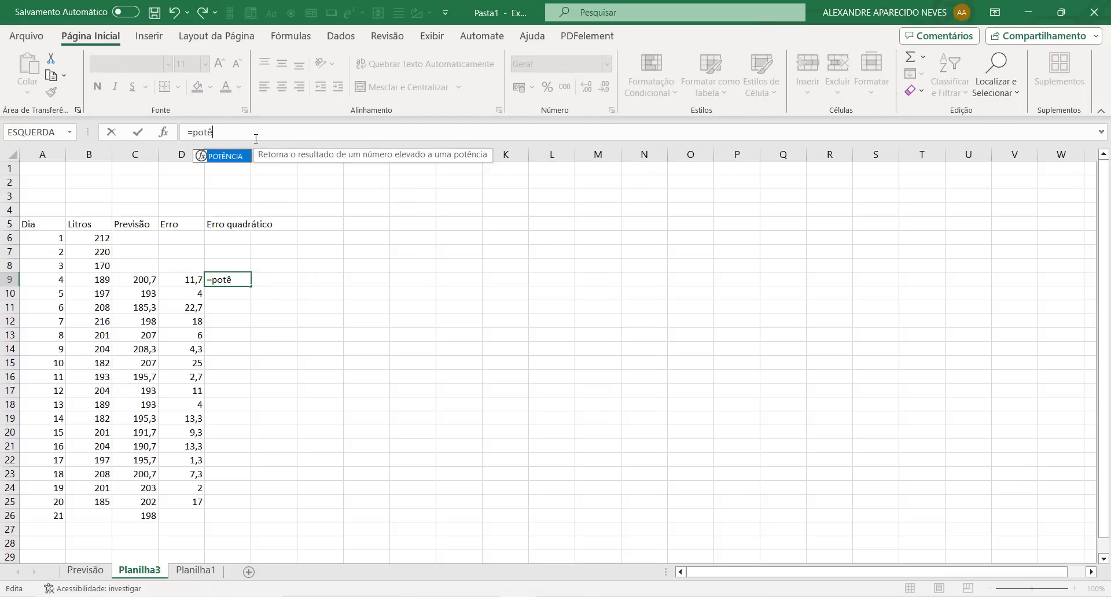
{"action": "type", "text": "ncia"}
{"action": "type", "text": "("}
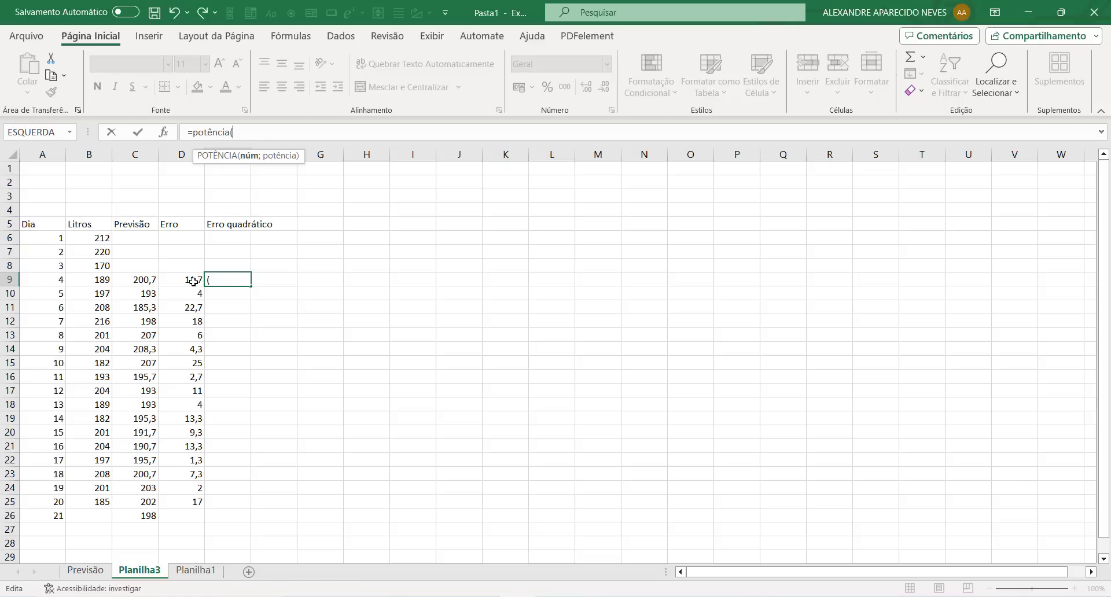
{"action": "left_click", "coordinate": [193, 281]}
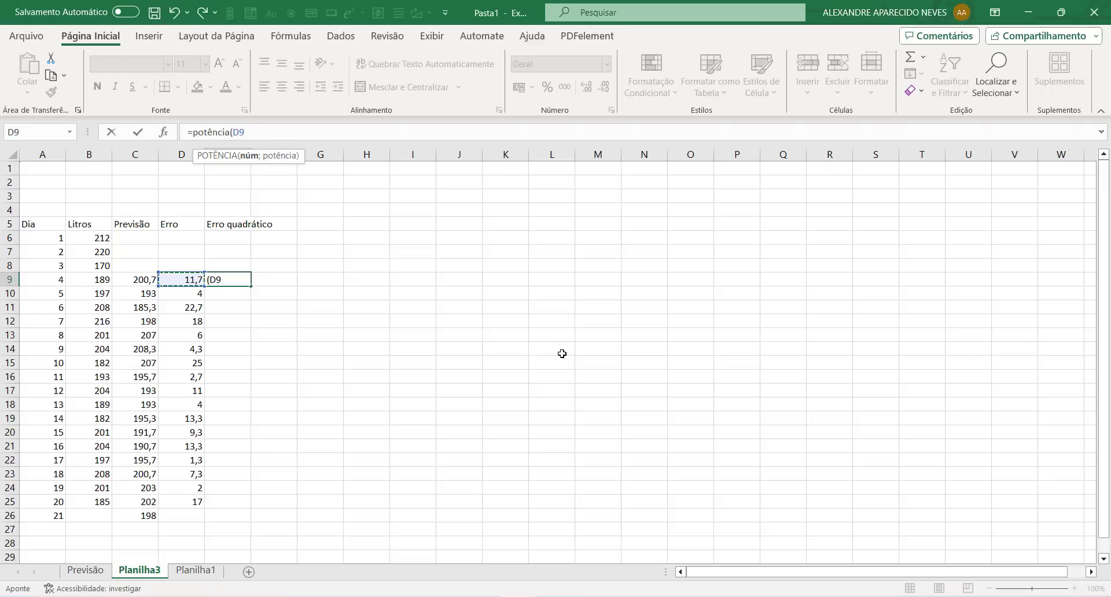
{"action": "type", "text": ";2"}
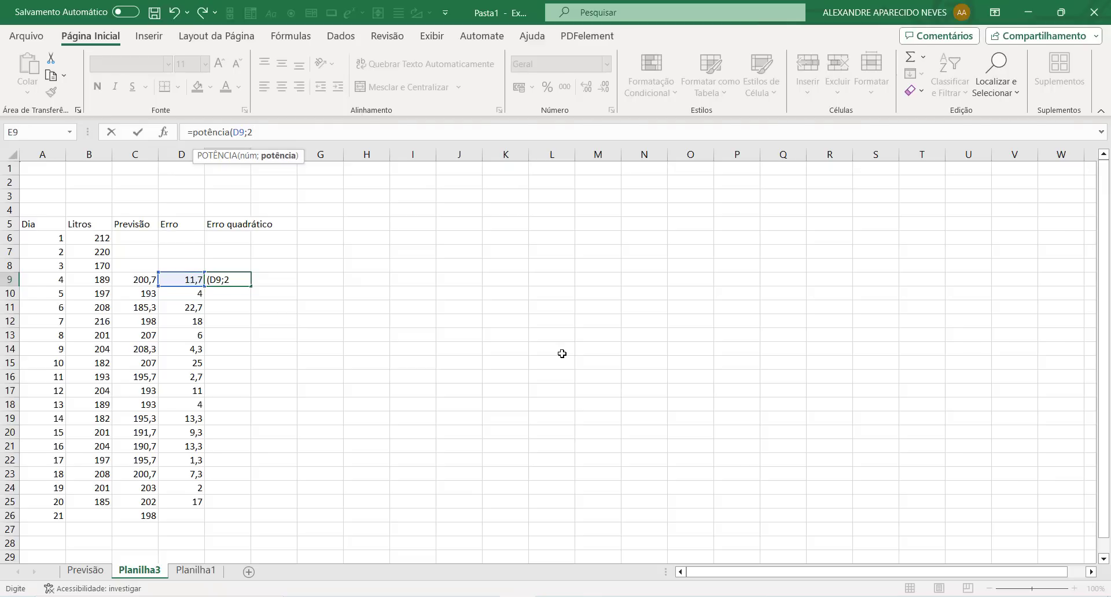
{"action": "key", "text": "Return"}
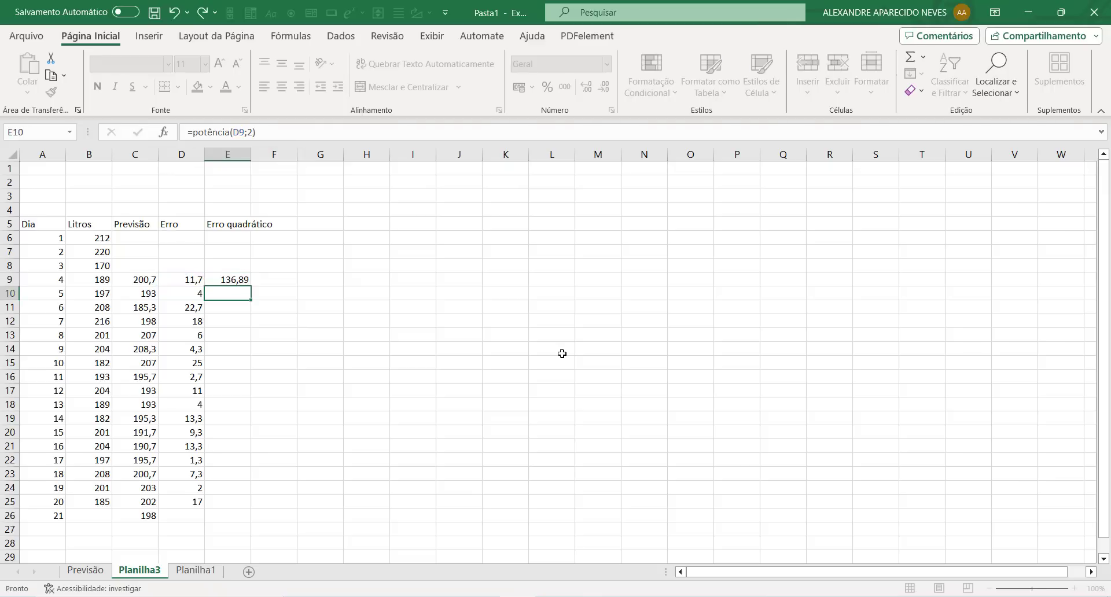
Fill the squared-error formula down to E25 and return to the Previsão sheet
{"action": "left_click", "coordinate": [231, 281]}
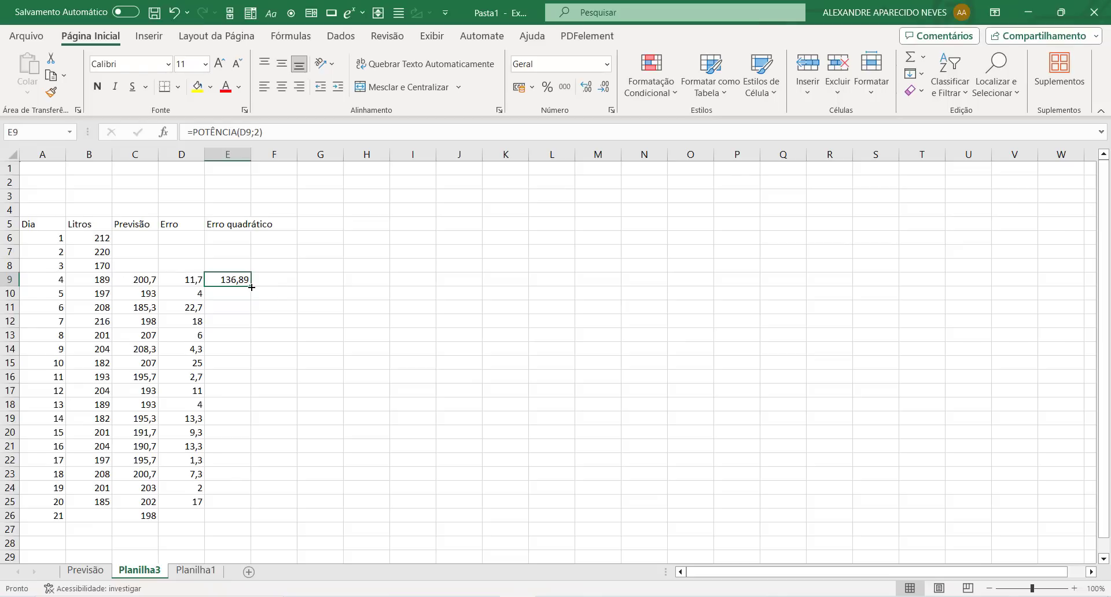
{"action": "left_click_drag", "start_coordinate": [251, 287], "coordinate": [251, 506]}
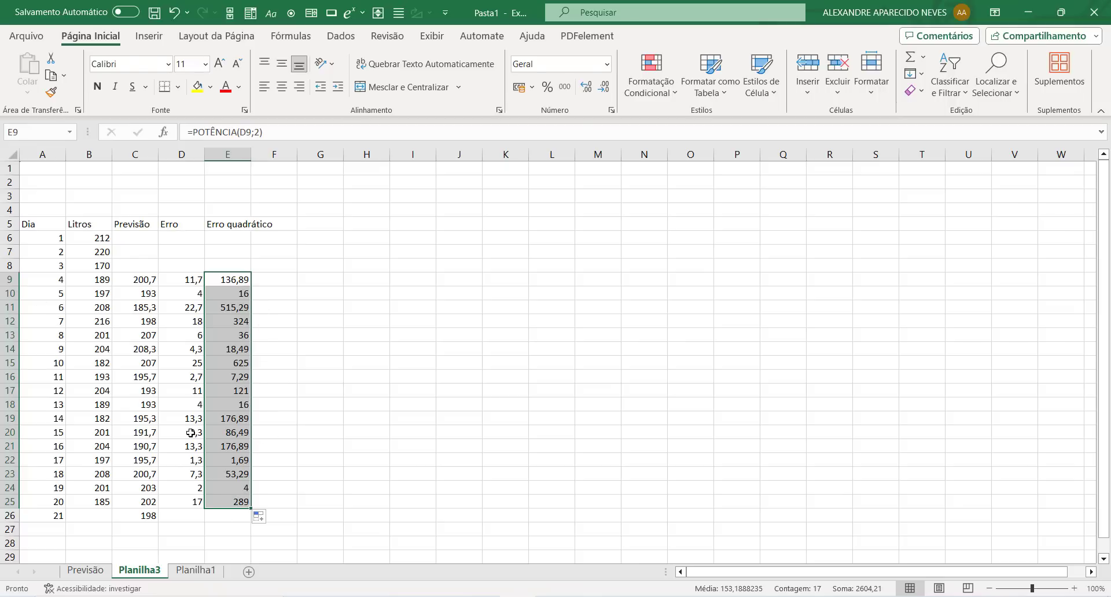
{"action": "left_click", "coordinate": [86, 570]}
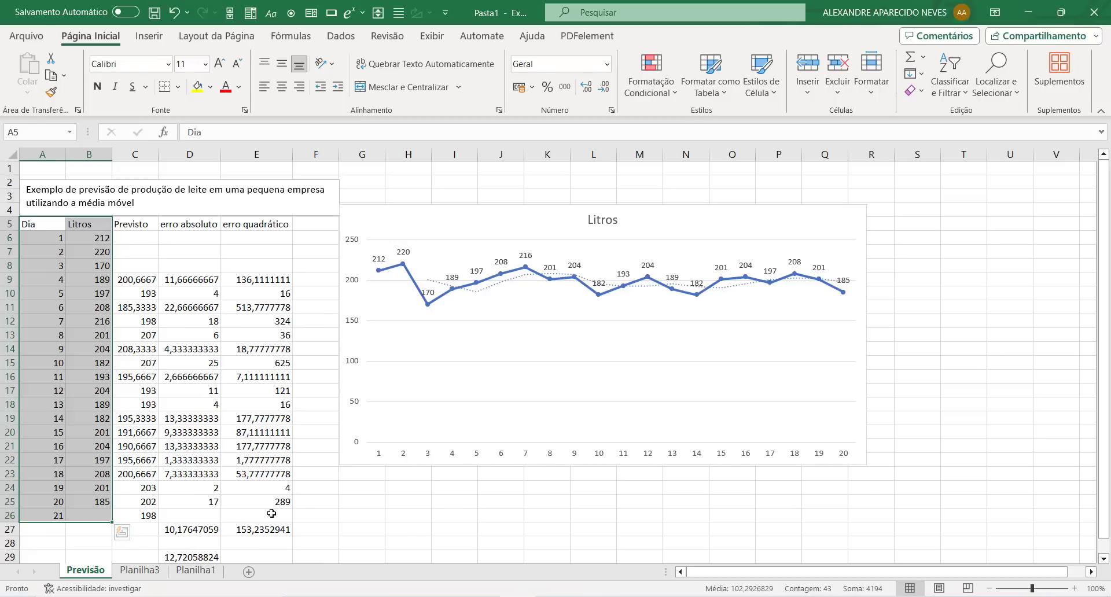
Review the newly filled error columns on Planilha3
{"action": "left_click", "coordinate": [155, 571]}
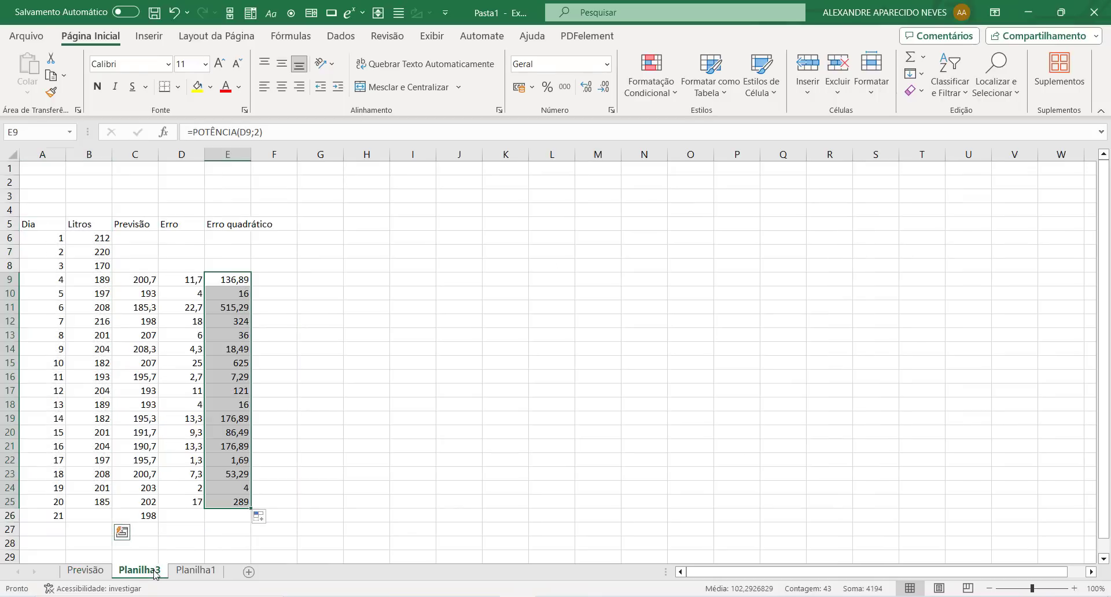
{"action": "left_click", "coordinate": [185, 537]}
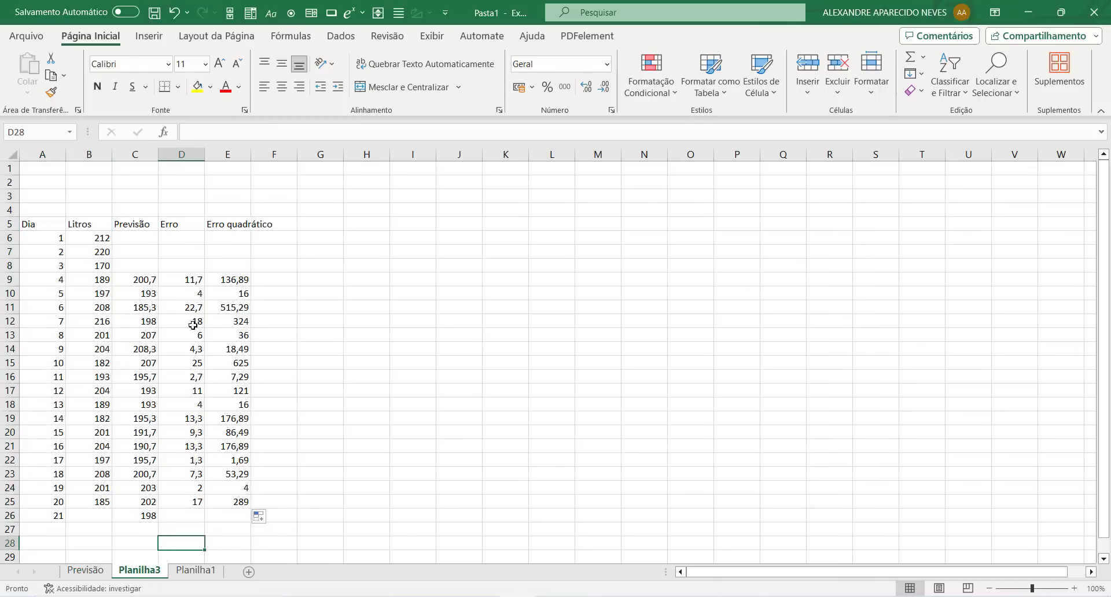
{"action": "scroll", "coordinate": [183, 341], "scroll_direction": "down", "scroll_amount": 3}
{"action": "scroll", "coordinate": [177, 390], "scroll_direction": "up", "scroll_amount": 1}
{"action": "scroll", "coordinate": [177, 405], "scroll_direction": "up", "scroll_amount": 2}
Inspect Previsão's row 27 error averages and the =1,25*D27 formula in D29
{"action": "left_click", "coordinate": [87, 572]}
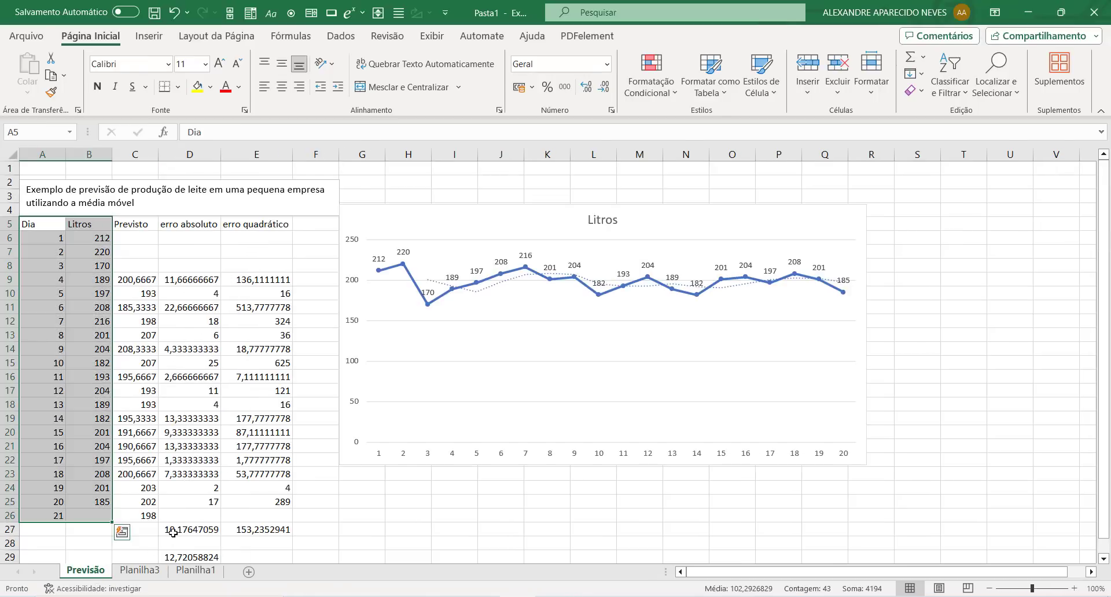
{"action": "left_click", "coordinate": [139, 570]}
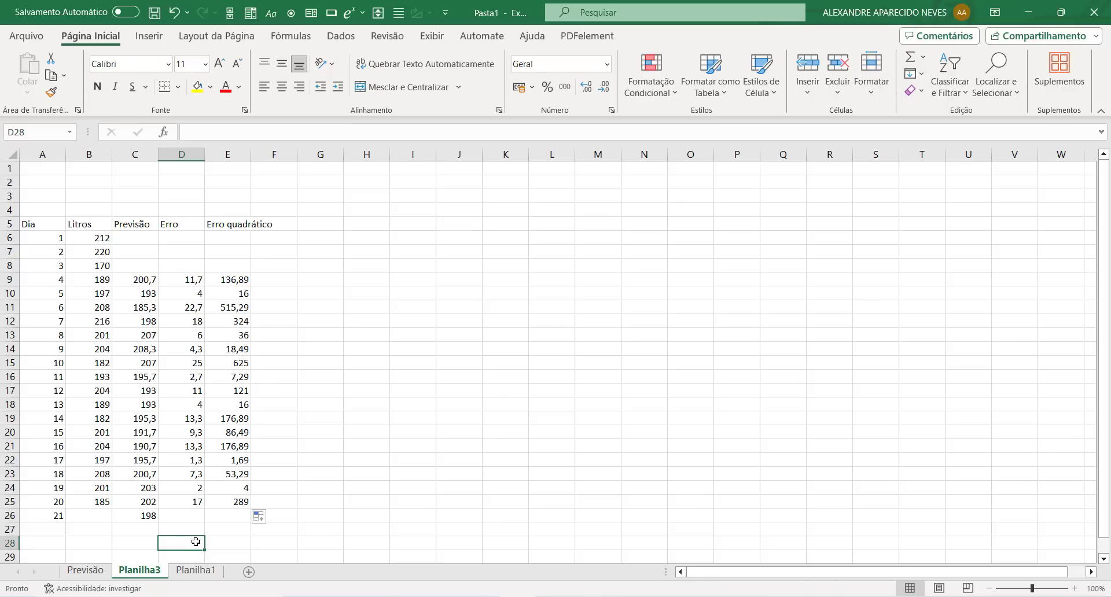
{"action": "left_click", "coordinate": [99, 571]}
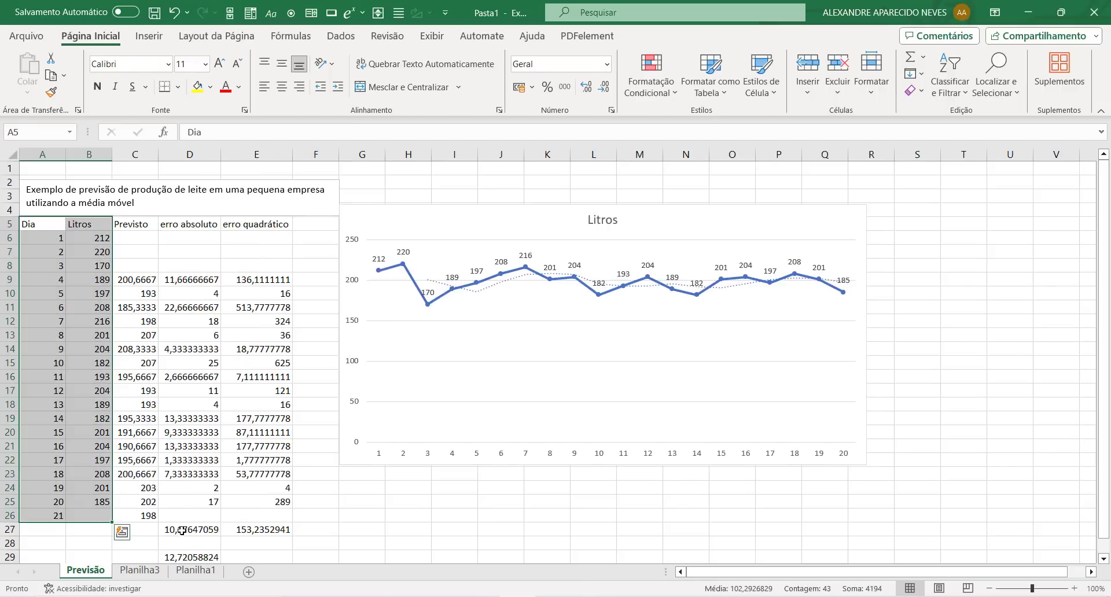
{"action": "left_click", "coordinate": [182, 530]}
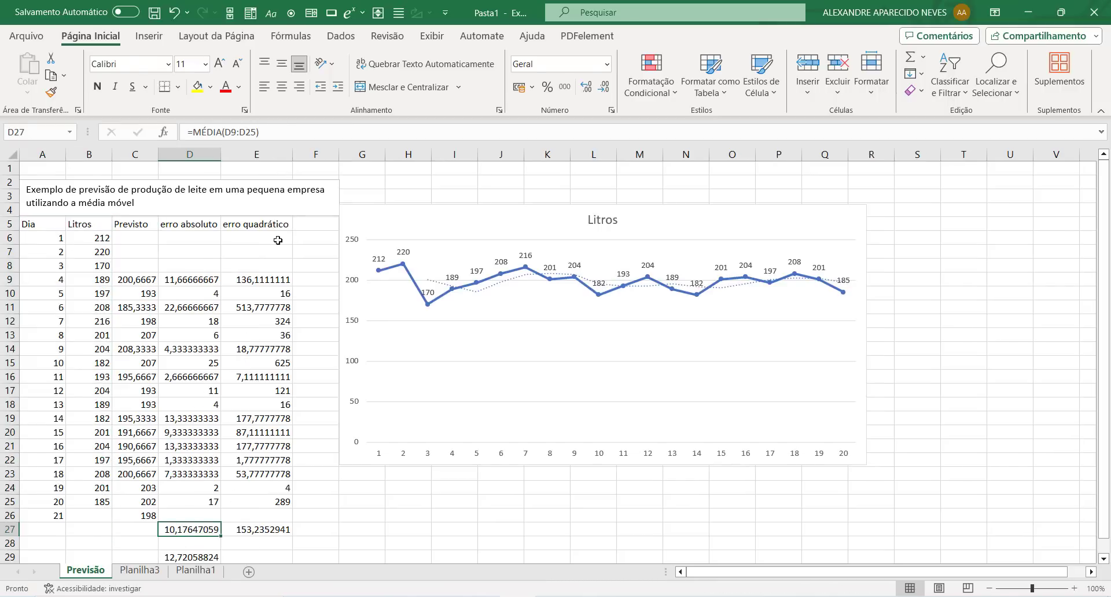
{"action": "left_click", "coordinate": [275, 528]}
{"action": "scroll", "coordinate": [274, 523], "scroll_direction": "down", "scroll_amount": 3}
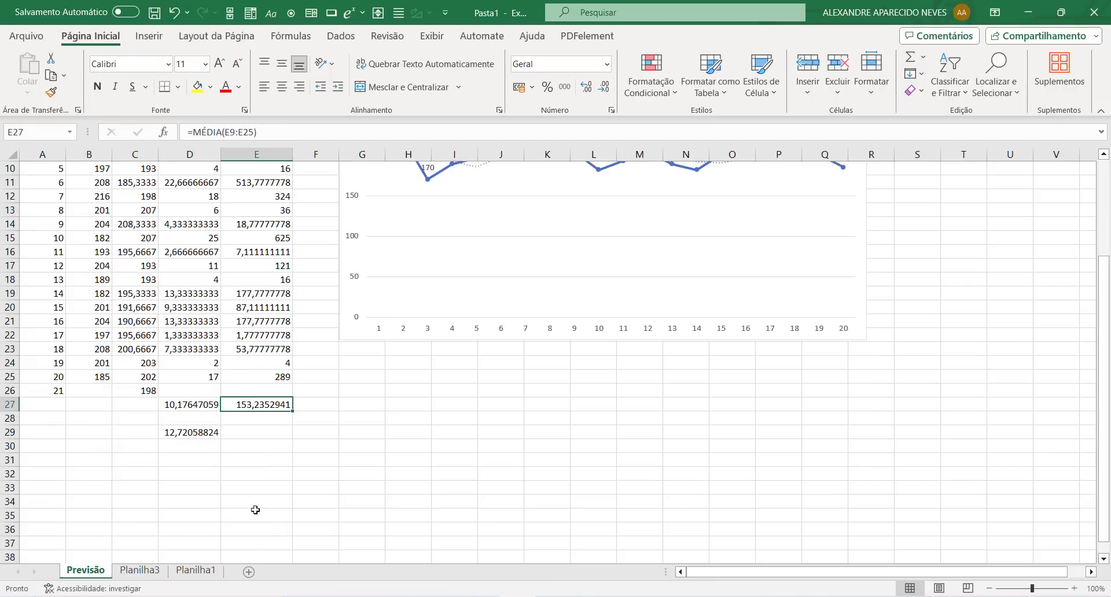
{"action": "left_click", "coordinate": [193, 434]}
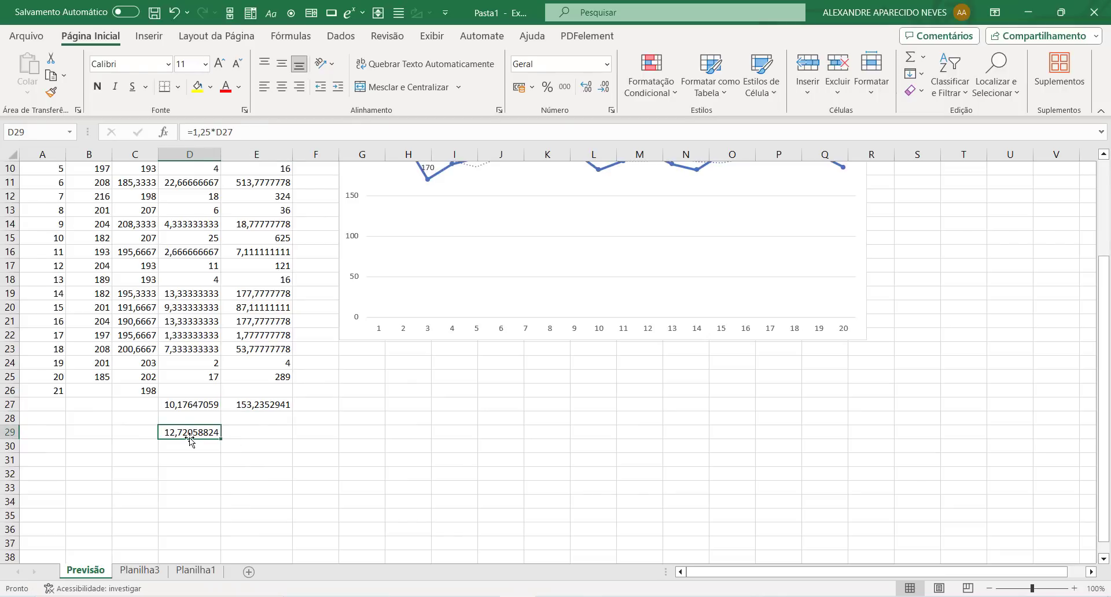
{"action": "left_click", "coordinate": [149, 576]}
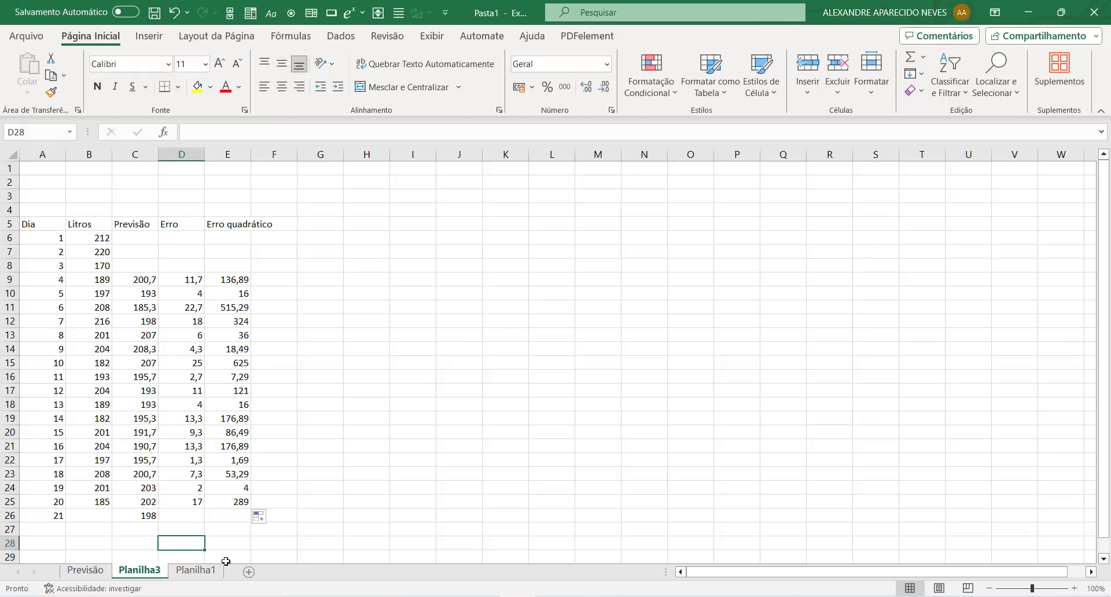
Put =MÉDIA(D9:D25) in D28 (10,17059) and copy it to E28 (153,1888)
{"action": "type", "text": "=média"}
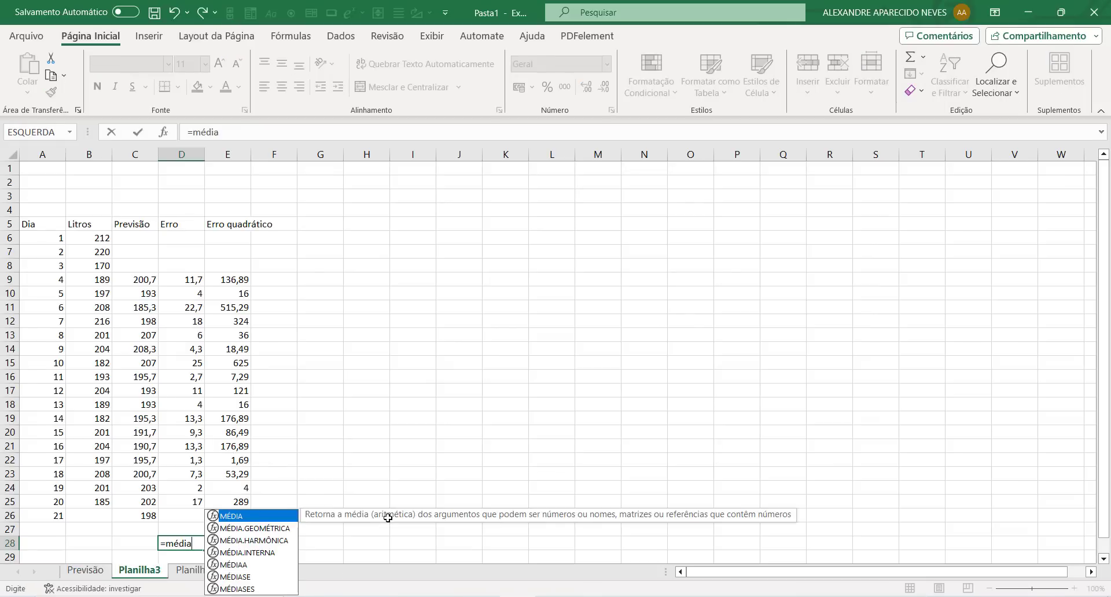
{"action": "type", "text": "("}
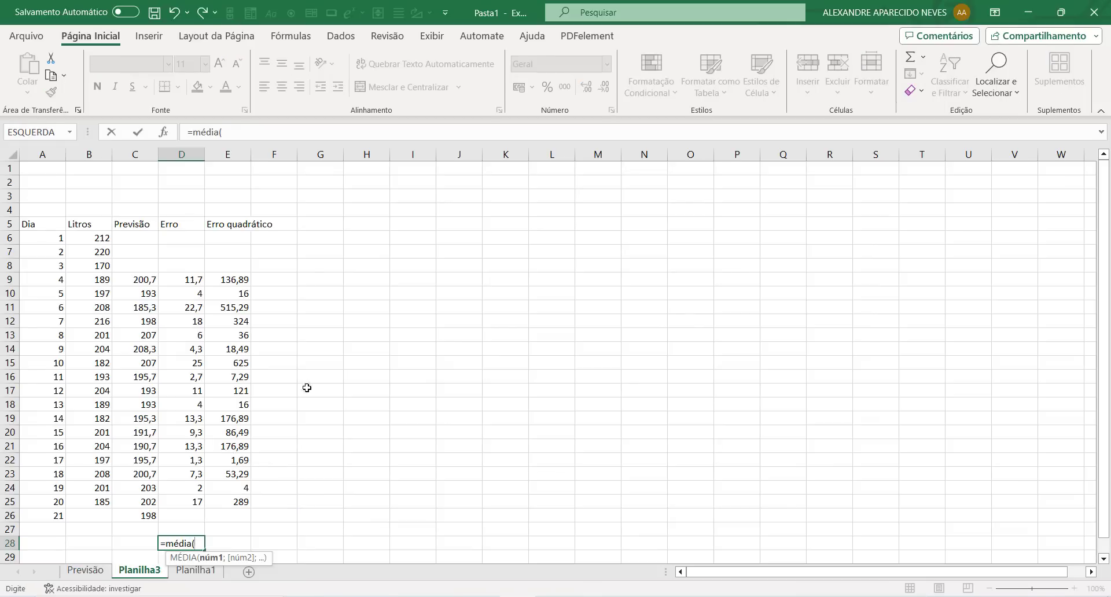
{"action": "left_click_drag", "start_coordinate": [190, 276], "coordinate": [198, 501]}
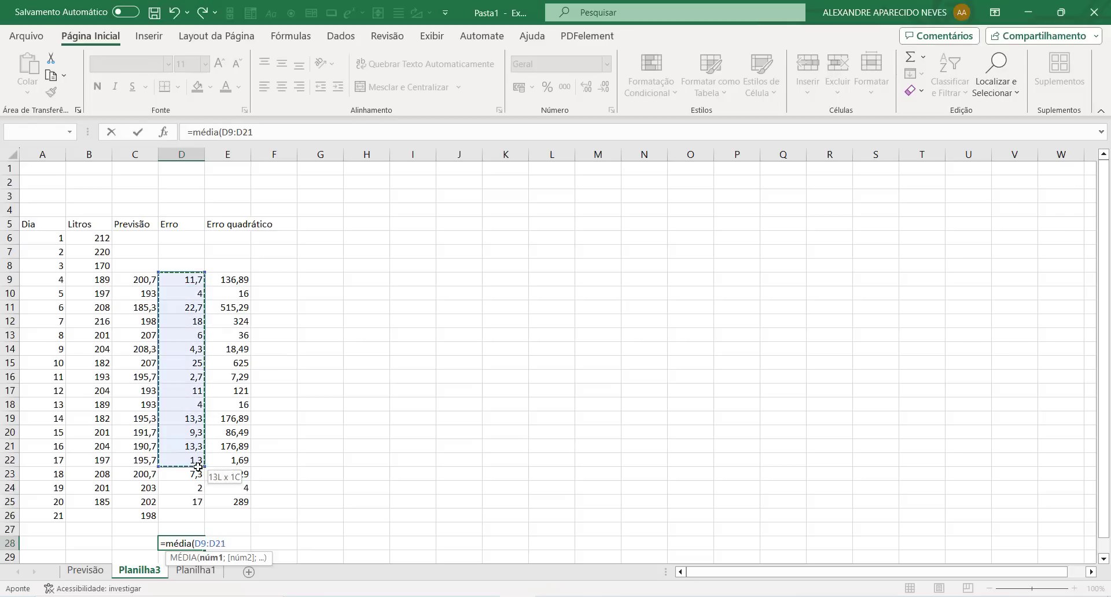
{"action": "key", "text": "Return"}
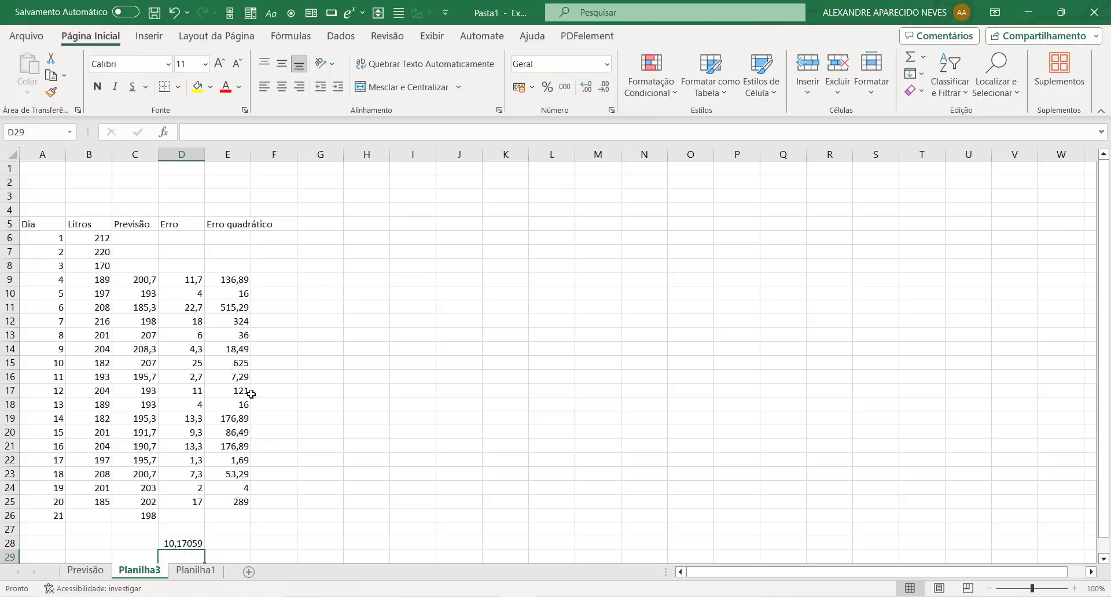
{"action": "left_click", "coordinate": [206, 545]}
{"action": "left_click", "coordinate": [201, 544]}
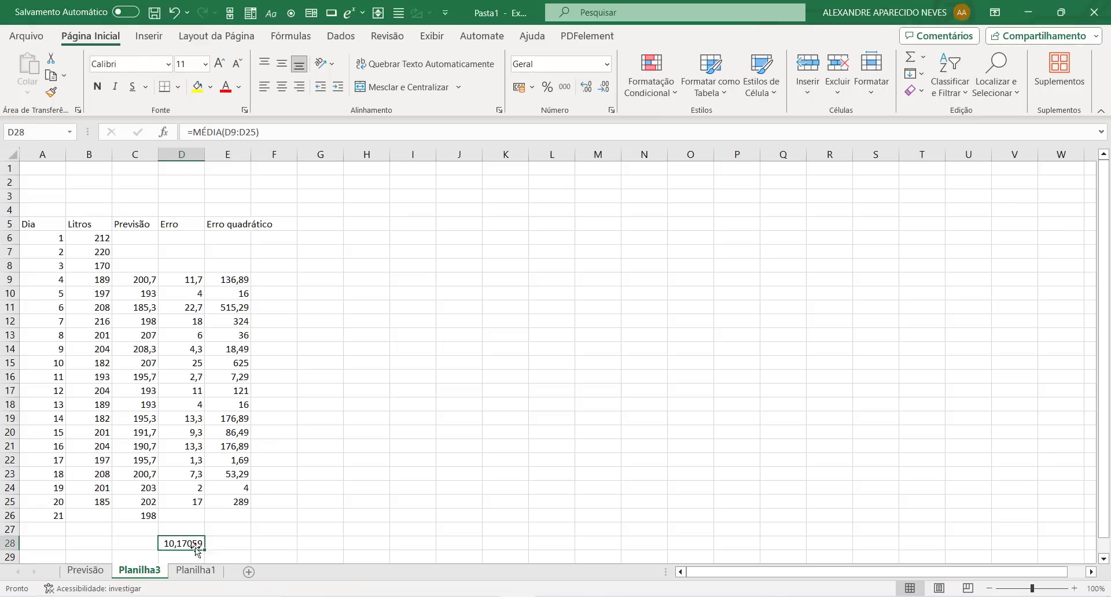
{"action": "left_click_drag", "start_coordinate": [206, 550], "coordinate": [250, 550]}
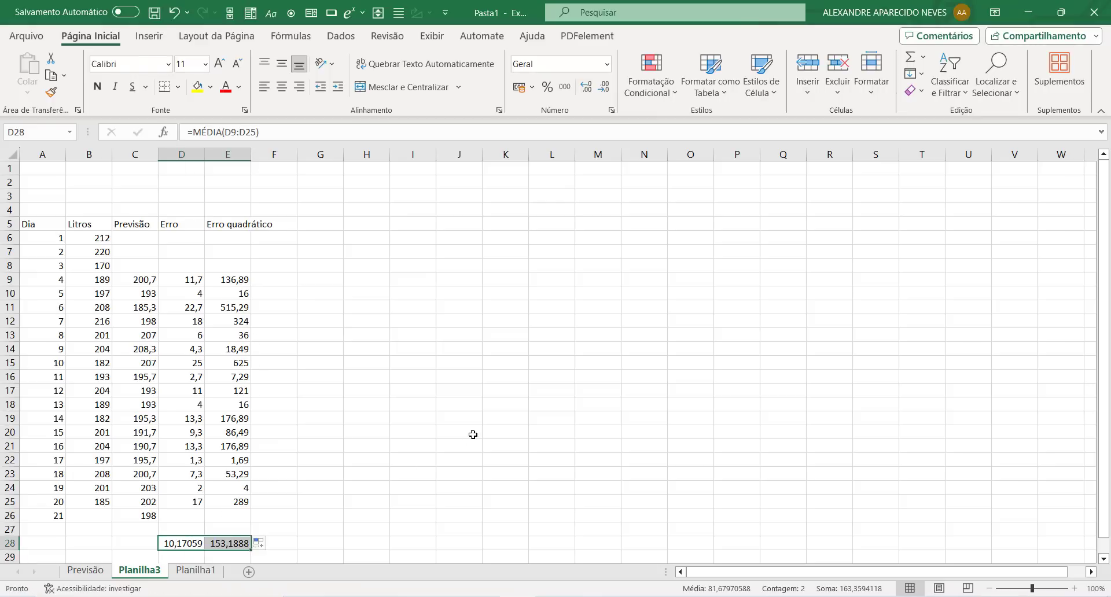
{"action": "left_click", "coordinate": [531, 373]}
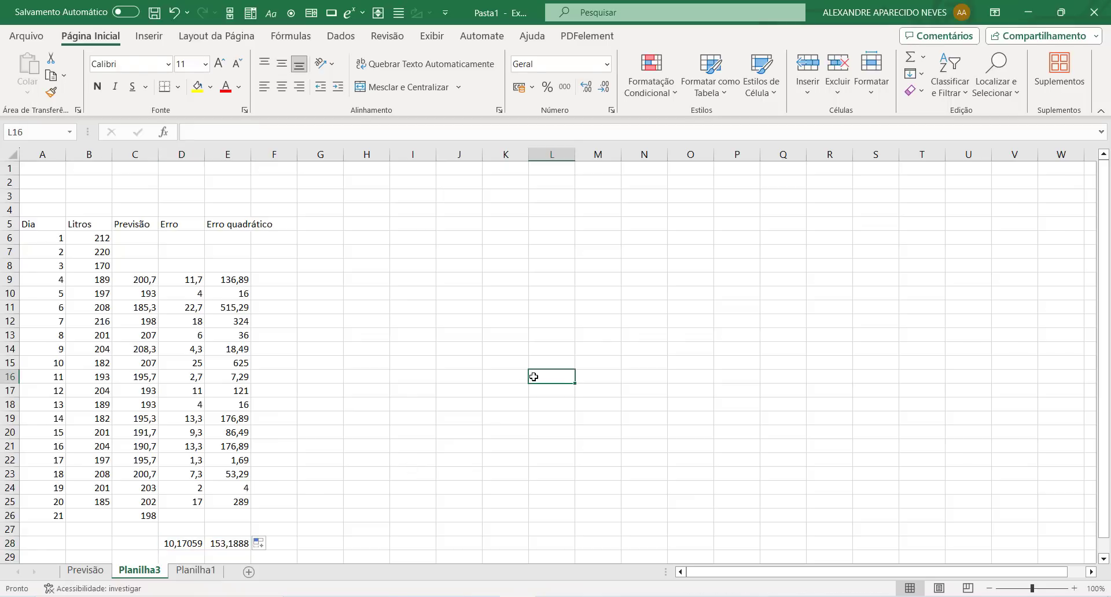
Wrap the D28 error average in ARRED(...;1) so it reads 10,2
{"action": "left_click", "coordinate": [183, 545]}
{"action": "left_click", "coordinate": [192, 132]}
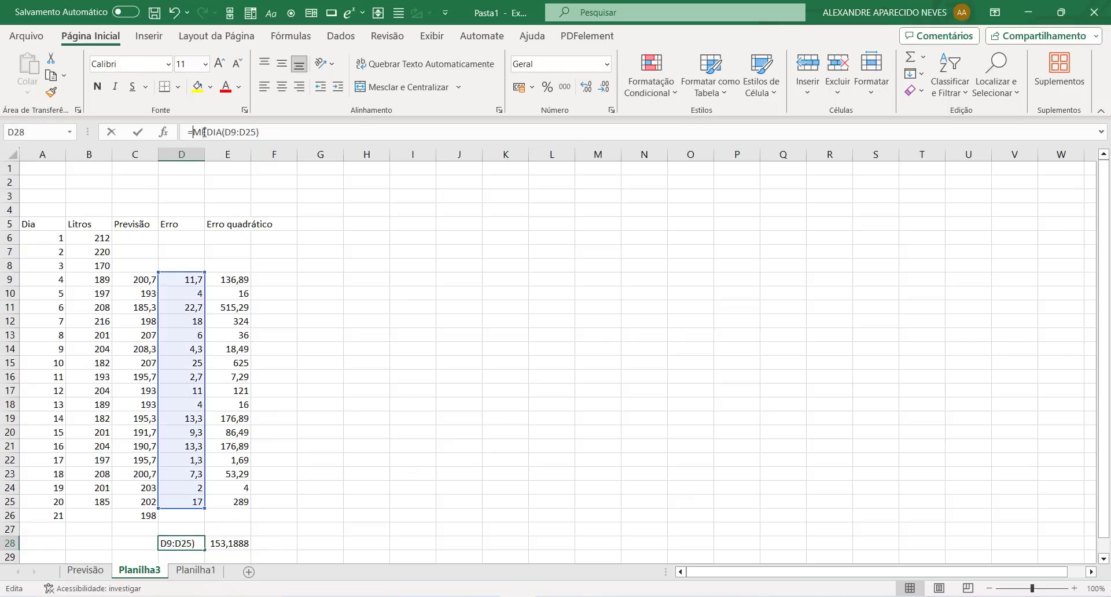
{"action": "type", "text": "arred"}
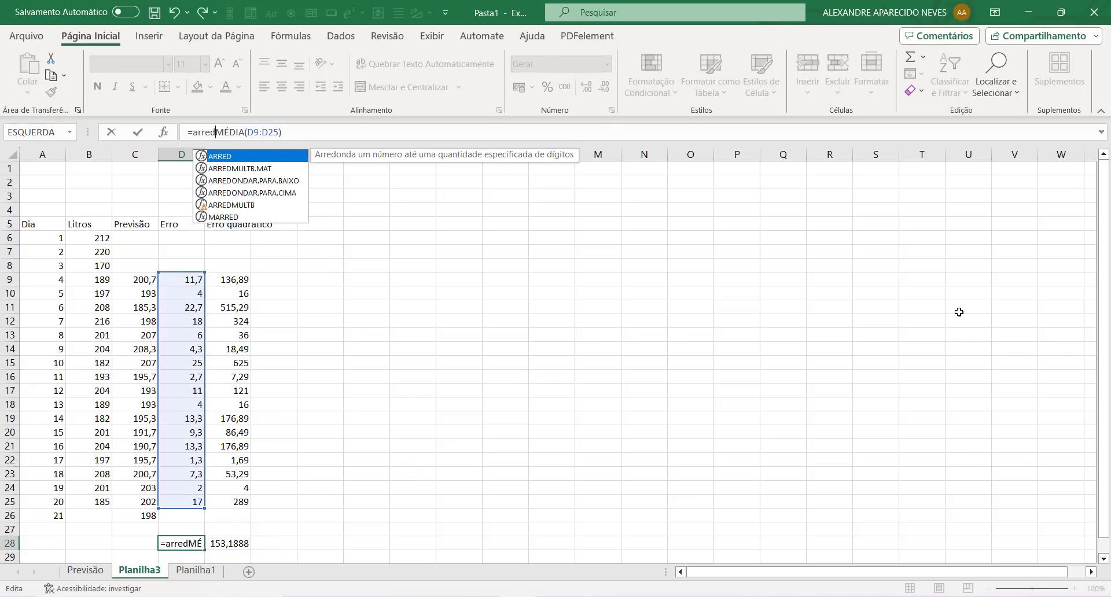
{"action": "type", "text": "("}
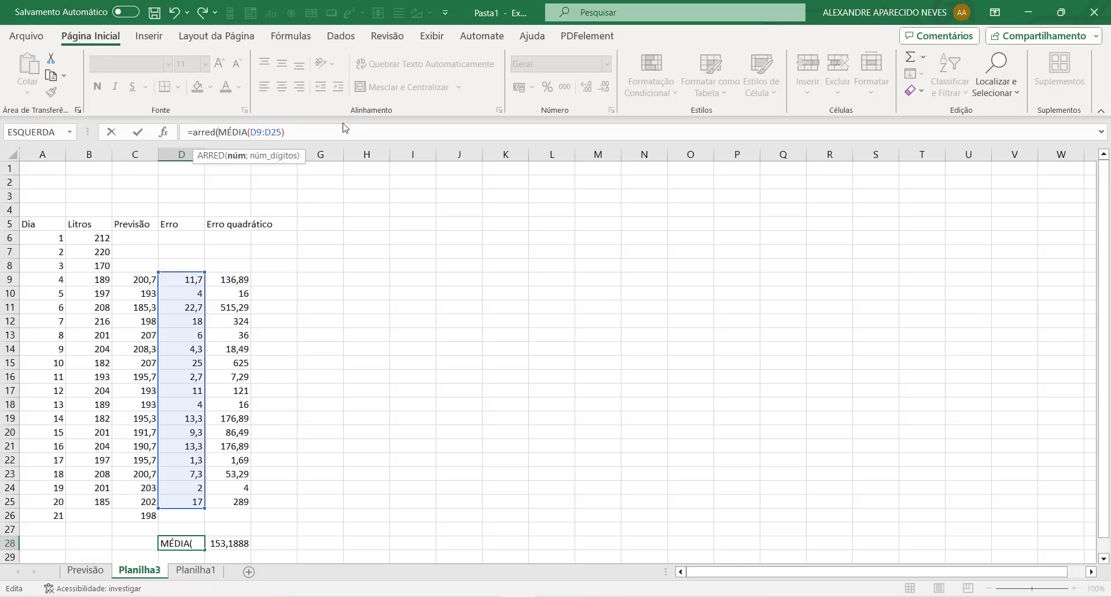
{"action": "left_click", "coordinate": [317, 134]}
{"action": "type", "text": ";"}
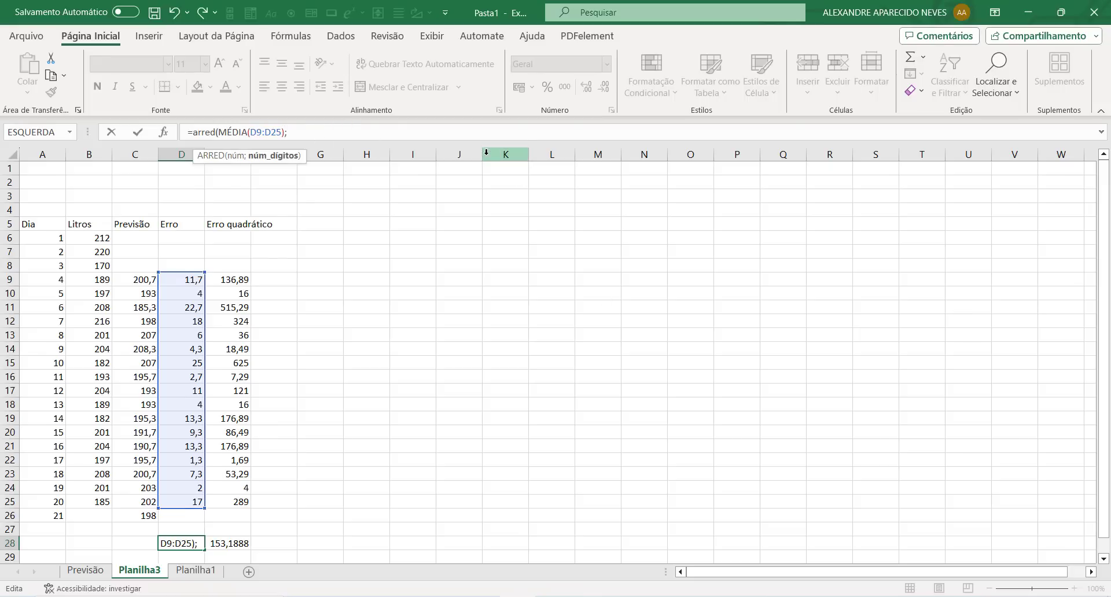
{"action": "type", "text": ")"}
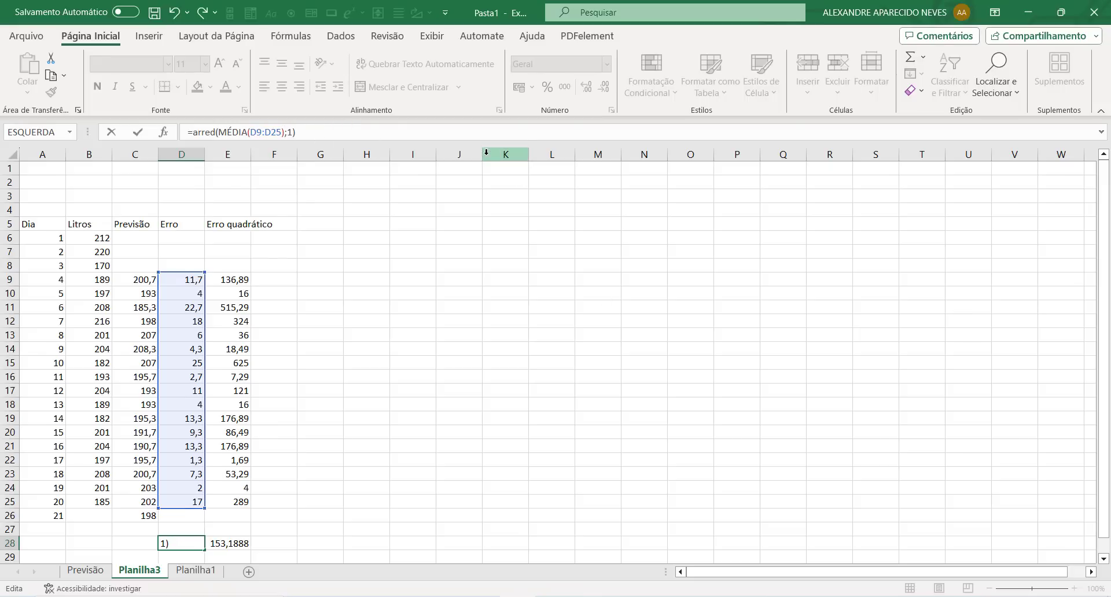
{"action": "key", "text": "Return"}
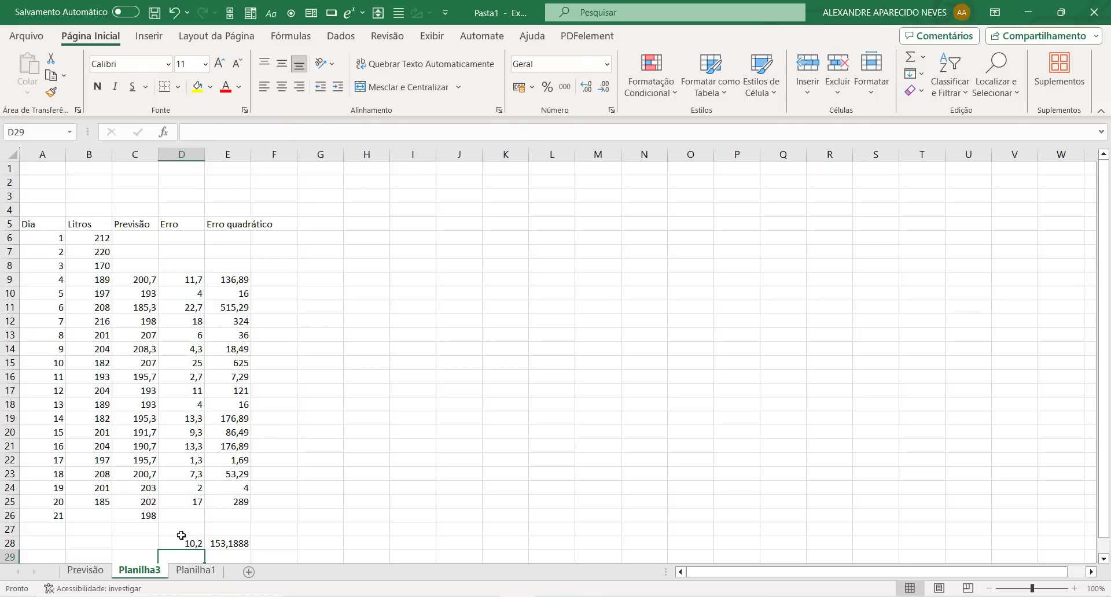
{"action": "left_click", "coordinate": [182, 539]}
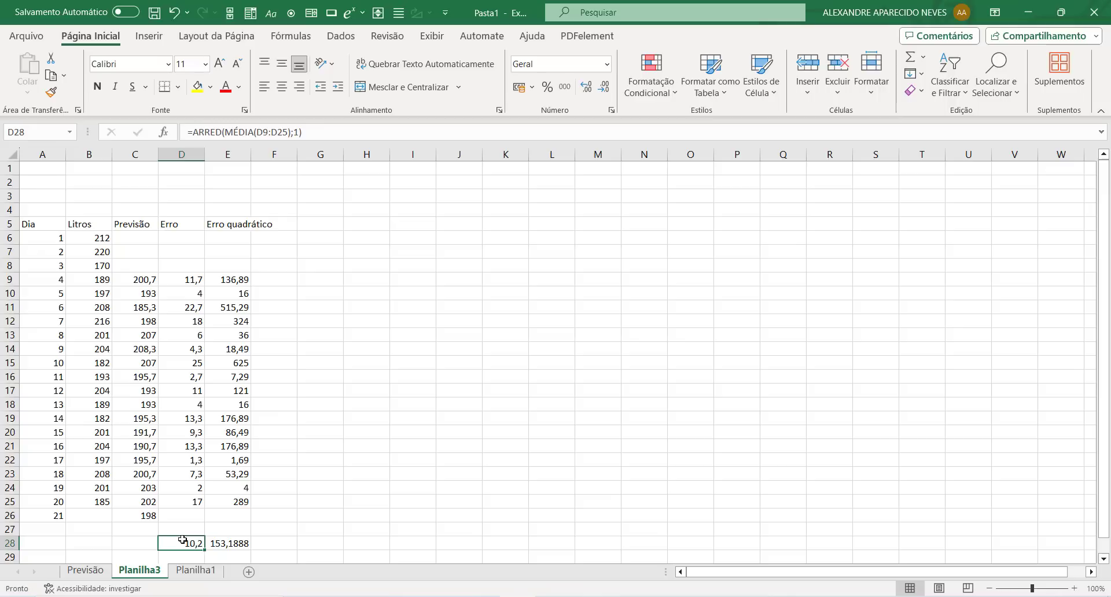
Wrap the E28 squared-error average in ARRED(...;1) so it reads 153,2
{"action": "left_click", "coordinate": [217, 542]}
{"action": "left_click", "coordinate": [195, 133]}
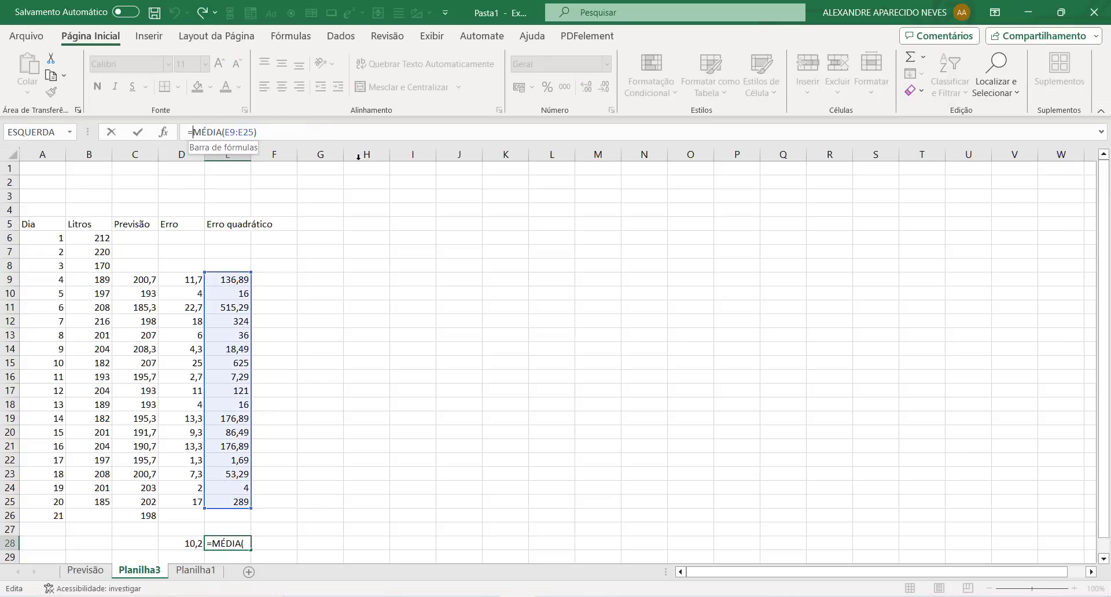
{"action": "type", "text": "arred"}
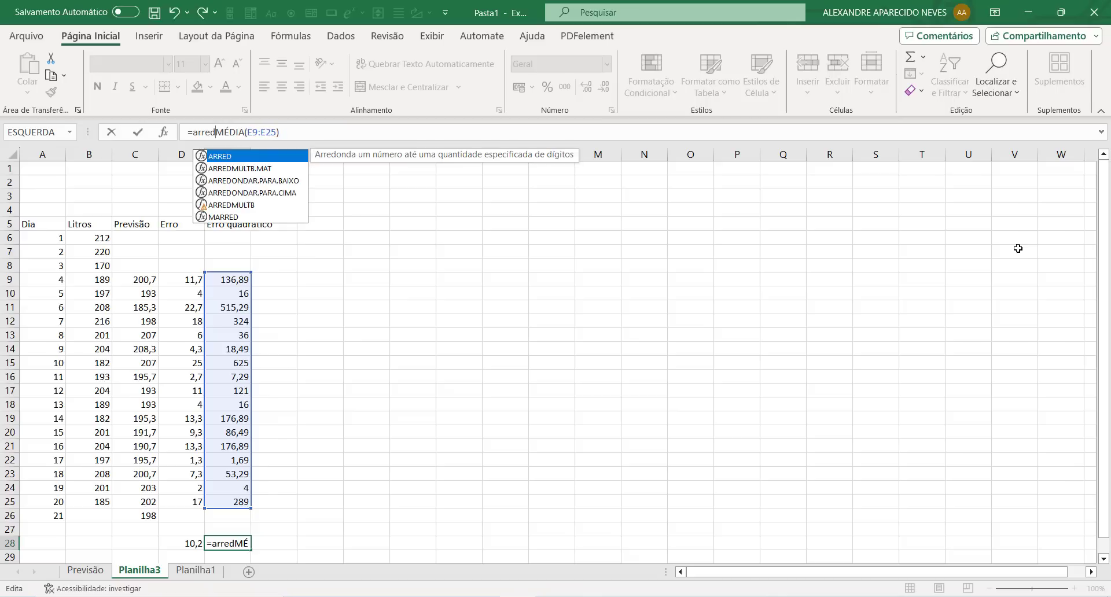
{"action": "type", "text": "("}
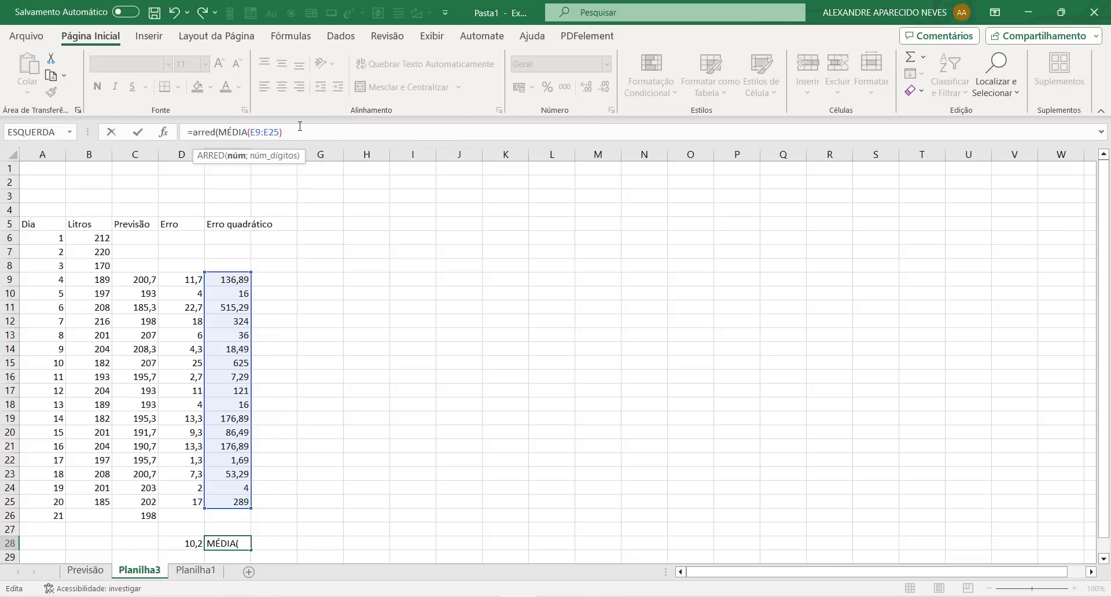
{"action": "left_click", "coordinate": [300, 126]}
{"action": "type", "text": ";1"}
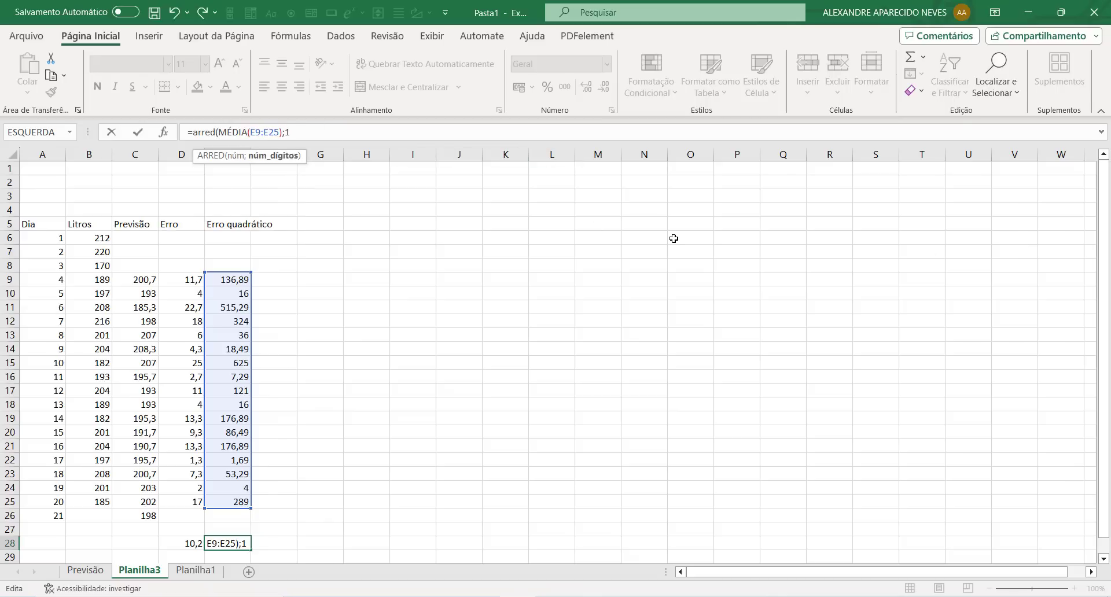
{"action": "key", "text": "Return"}
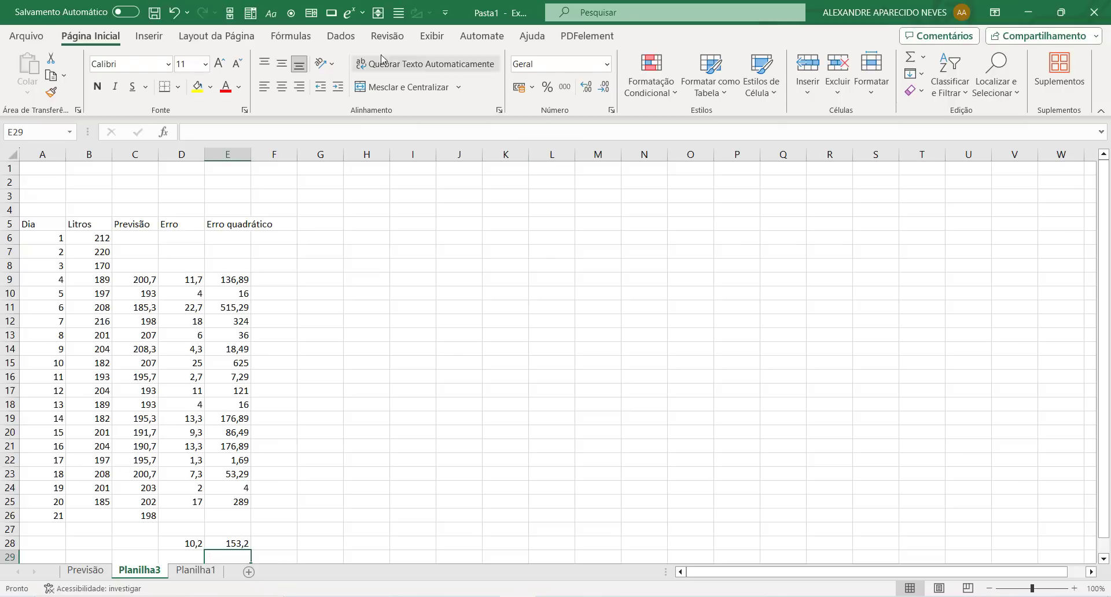
{"action": "left_click", "coordinate": [165, 42]}
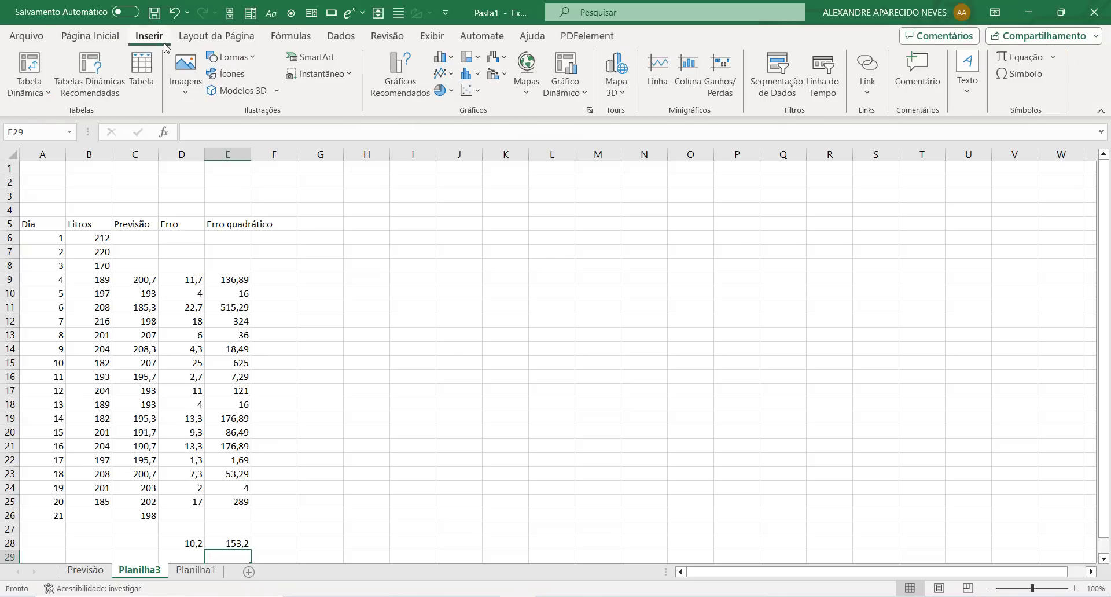
{"action": "left_click", "coordinate": [442, 74]}
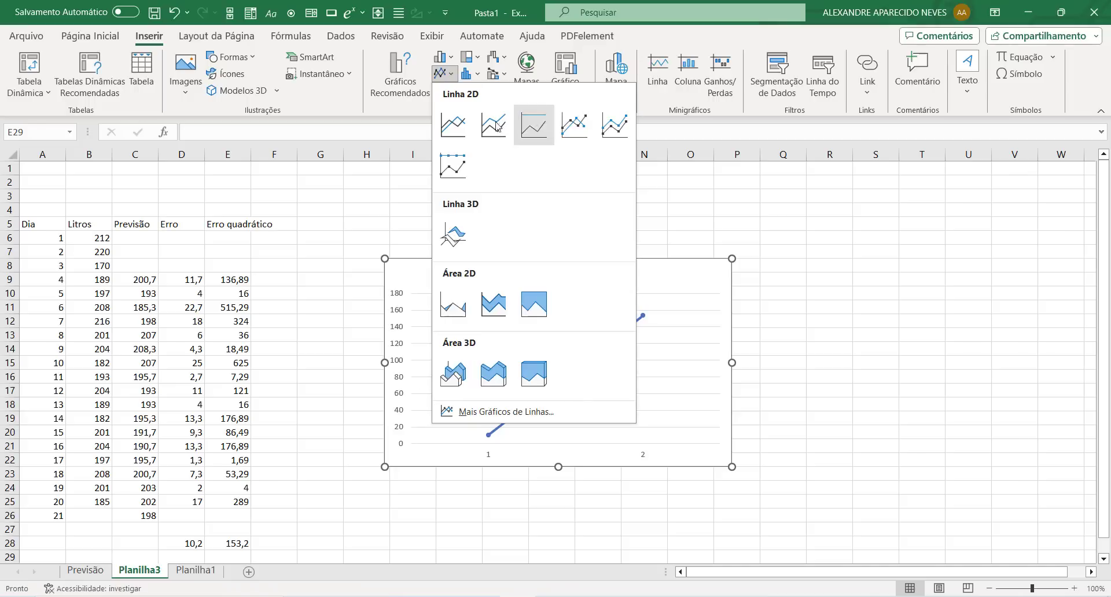
{"action": "left_click", "coordinate": [580, 131]}
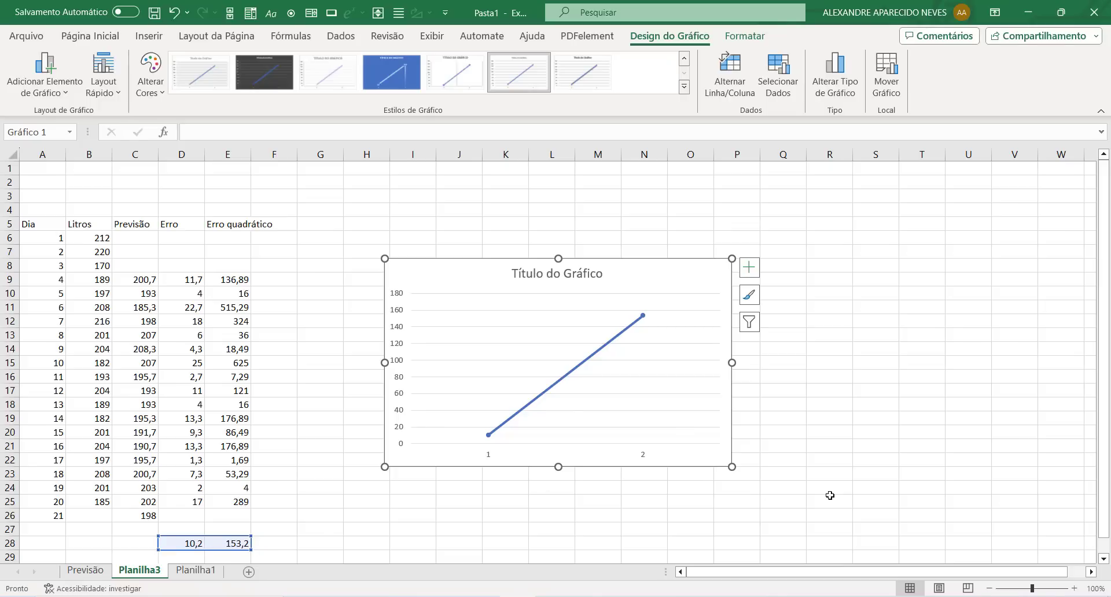
{"action": "left_click", "coordinate": [943, 433]}
{"action": "left_click", "coordinate": [691, 458]}
{"action": "key", "text": "Delete"}
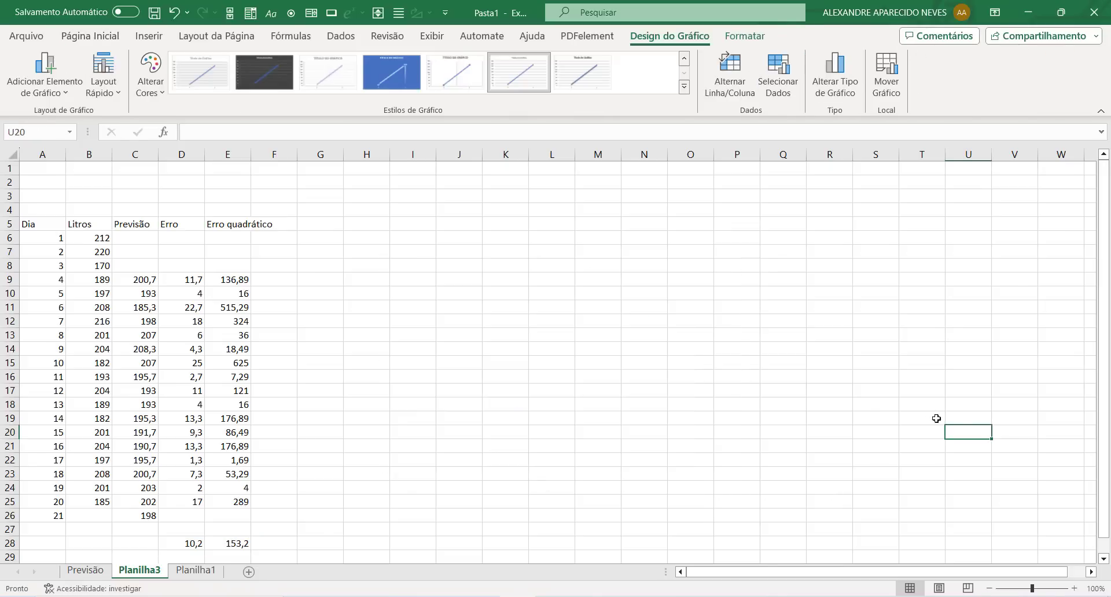
{"action": "left_click", "coordinate": [718, 403]}
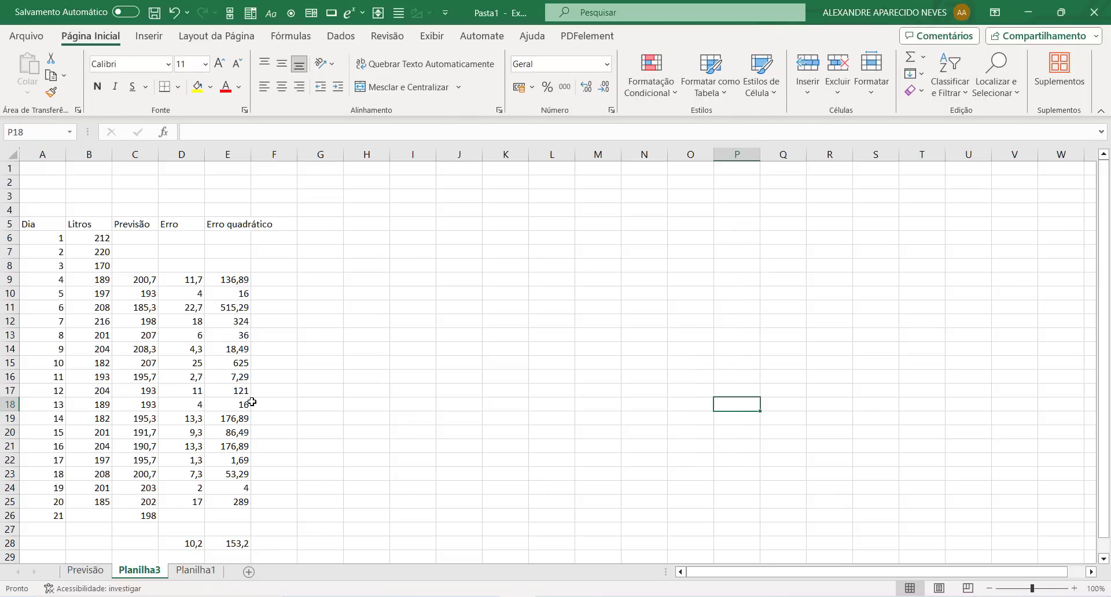
Auto-fit column E to its Erro quadrático heading and insert an empty 2D line chart
{"action": "double_click", "coordinate": [252, 157]}
{"action": "left_click", "coordinate": [596, 365]}
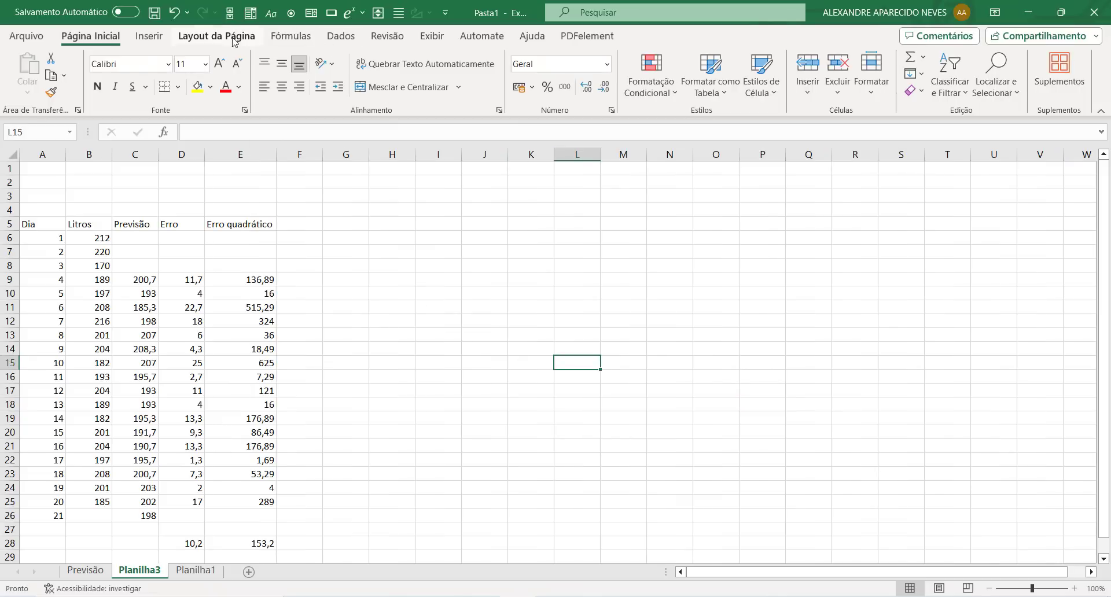
{"action": "left_click", "coordinate": [149, 36]}
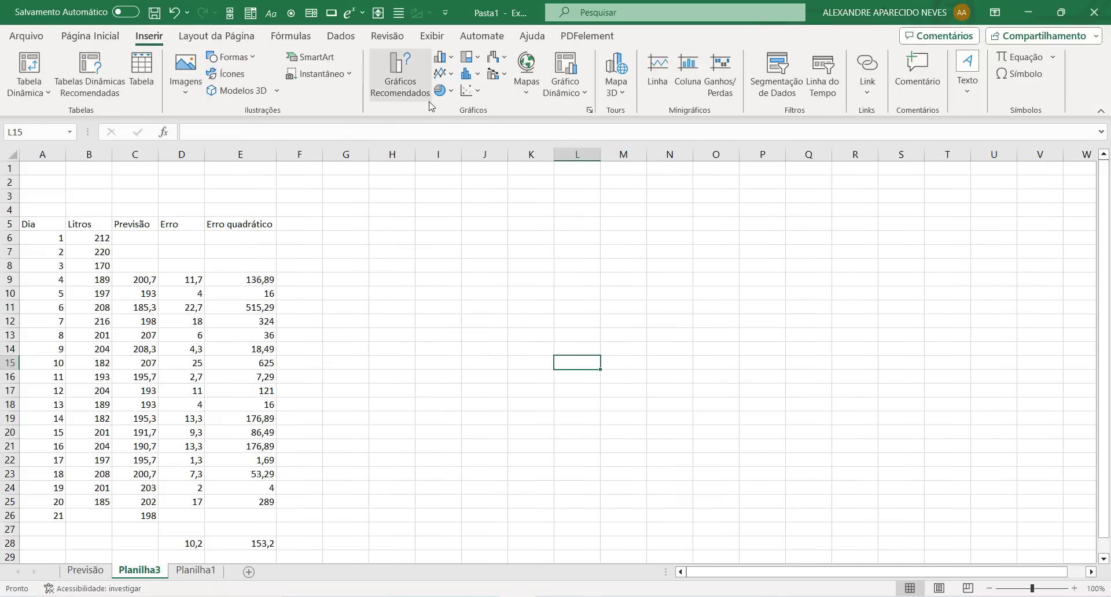
{"action": "left_click", "coordinate": [447, 77]}
{"action": "left_click", "coordinate": [574, 125]}
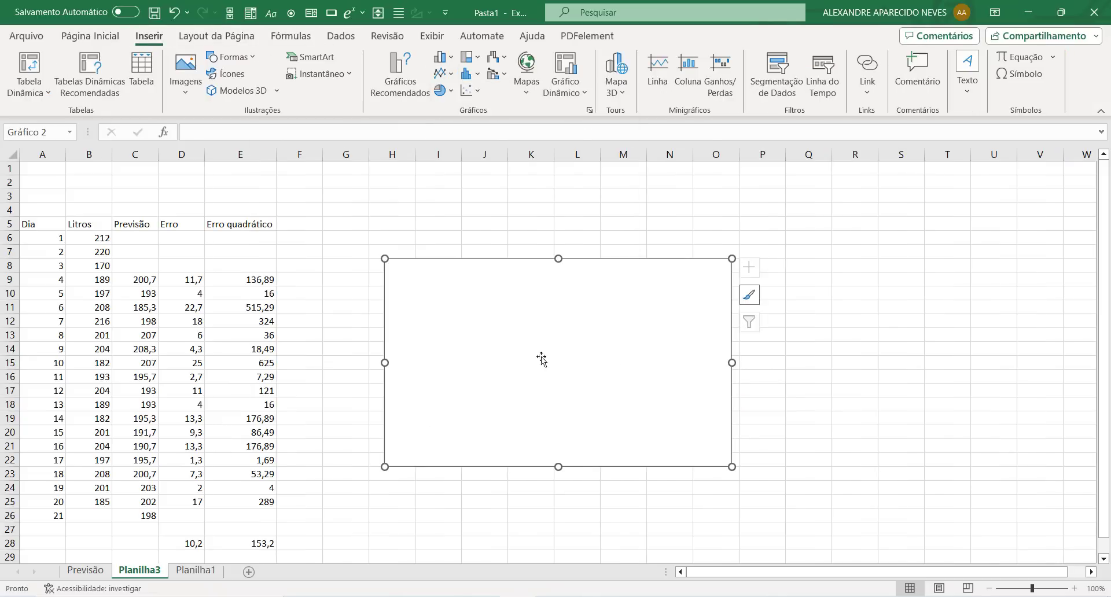
Open Selecionar Dados for the empty chart from its right-click menu
{"action": "right_click", "coordinate": [519, 362]}
{"action": "left_click", "coordinate": [497, 363]}
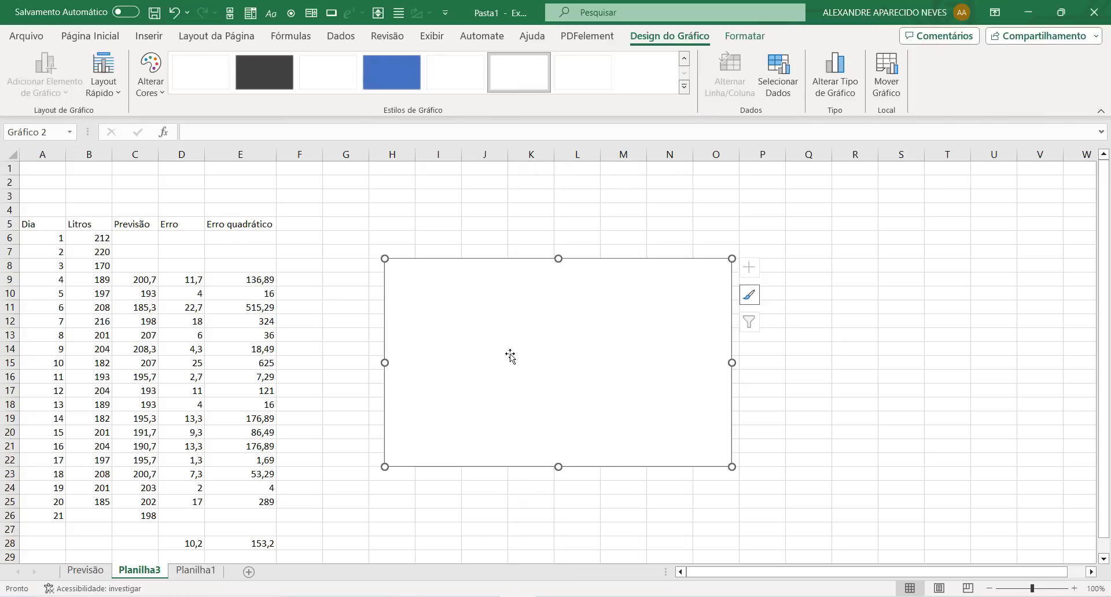
{"action": "right_click", "coordinate": [552, 366]}
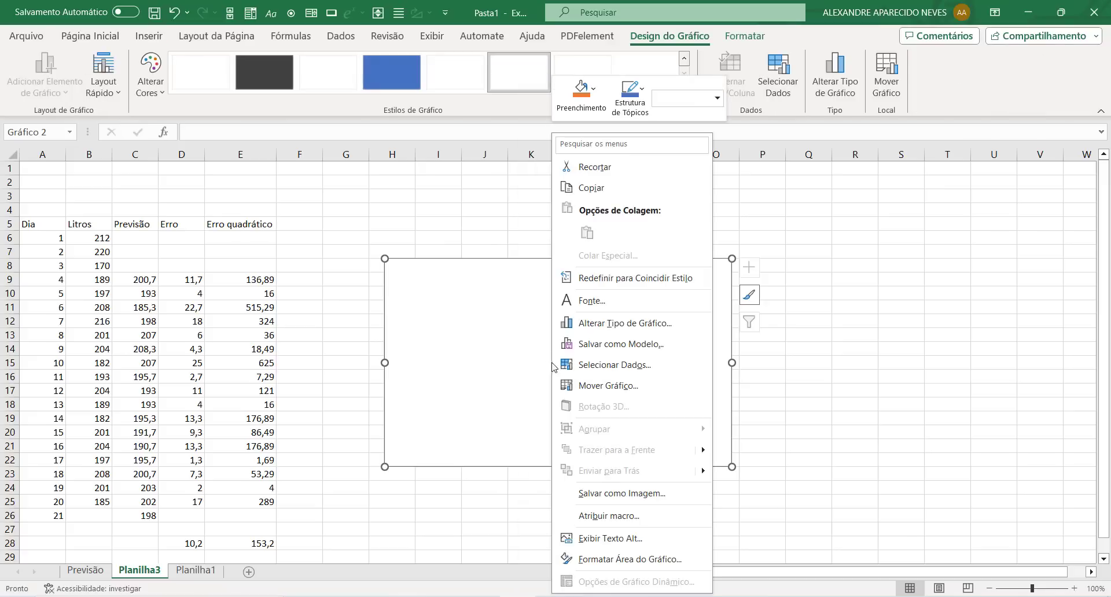
{"action": "left_click", "coordinate": [614, 365]}
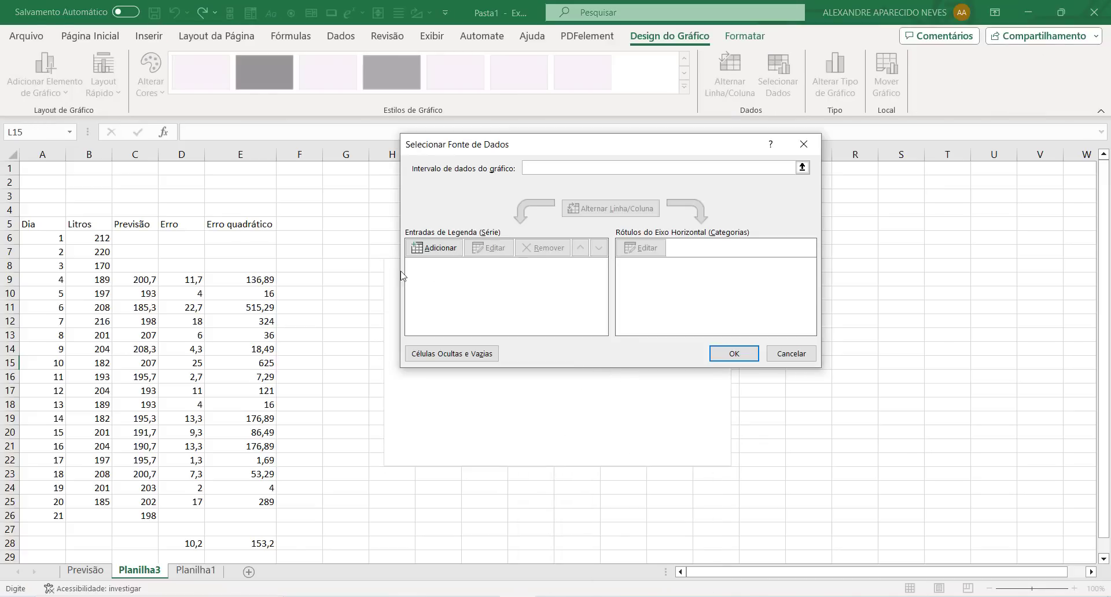
Add a chart series with values B6:B25 and its name taken from B5 (Litros)
{"action": "left_click", "coordinate": [435, 249]}
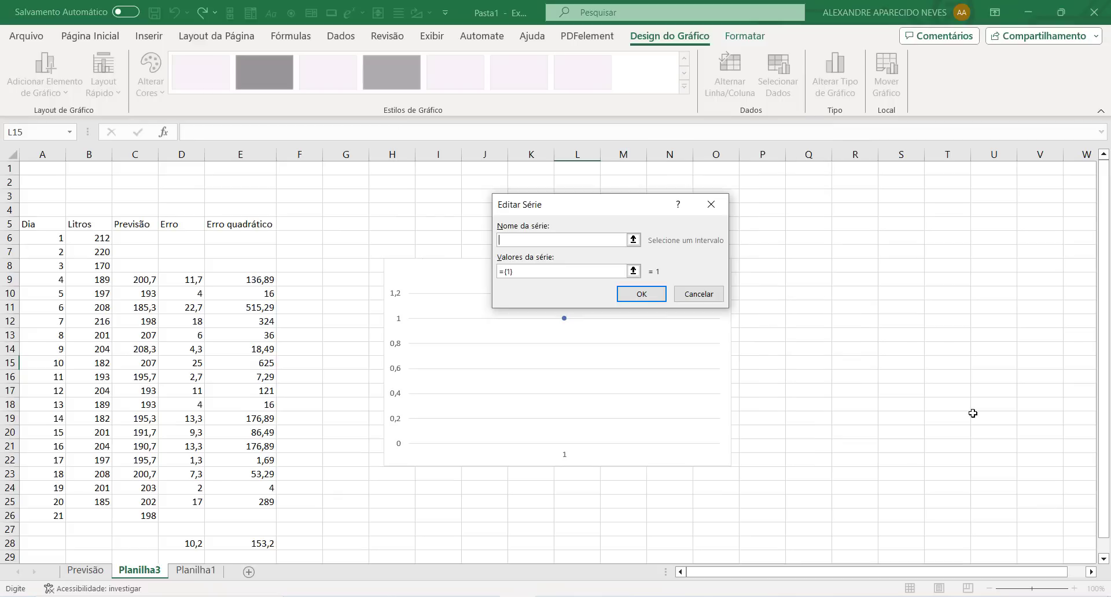
{"action": "left_click", "coordinate": [633, 271]}
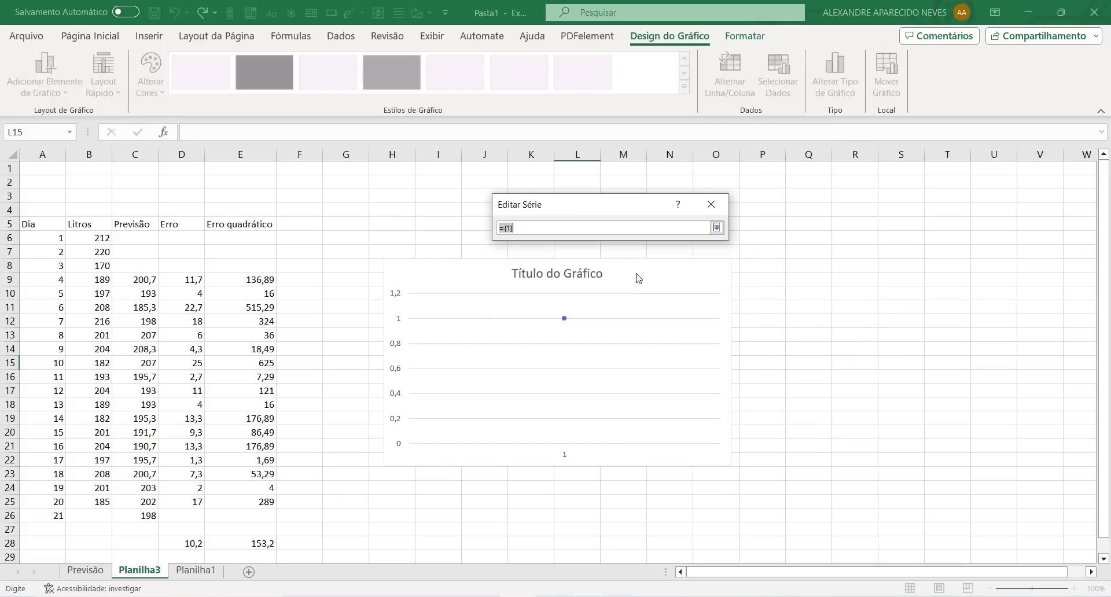
{"action": "left_click_drag", "start_coordinate": [99, 238], "coordinate": [96, 502]}
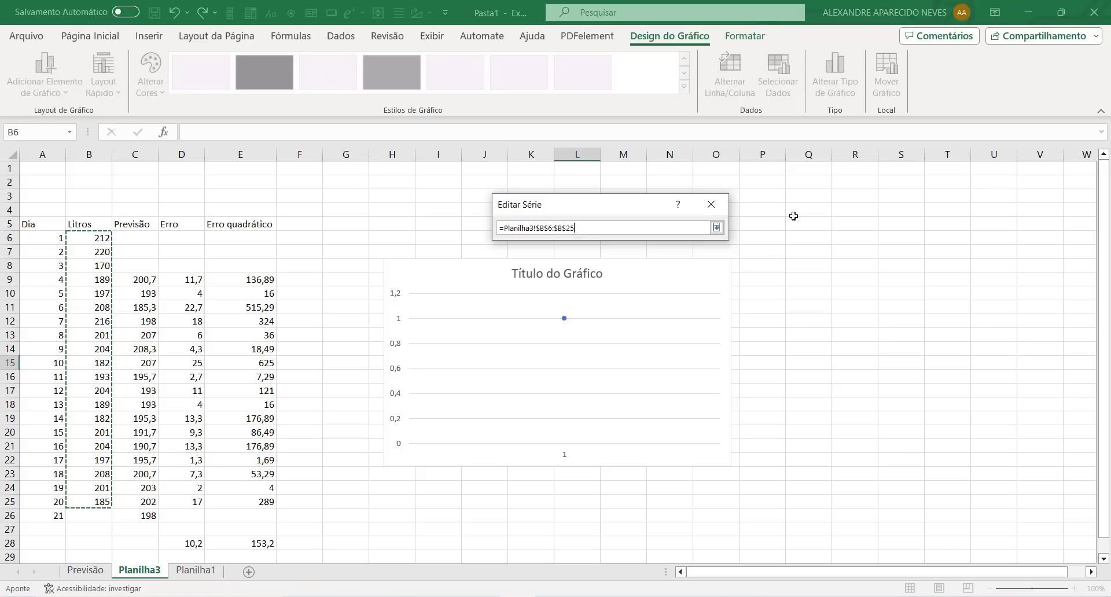
{"action": "left_click", "coordinate": [716, 227]}
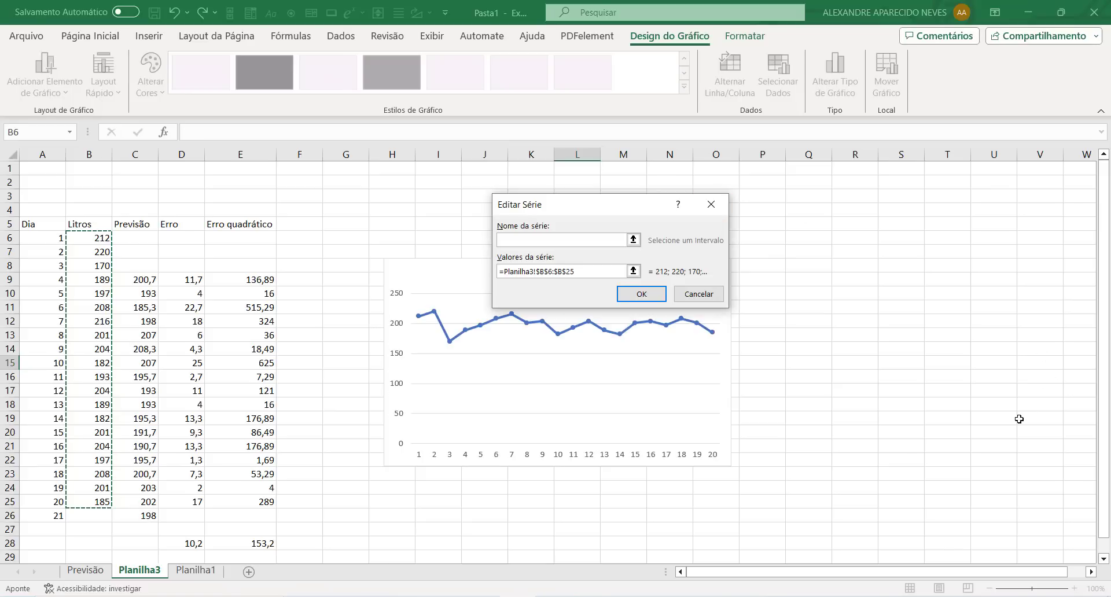
{"action": "left_click", "coordinate": [633, 239]}
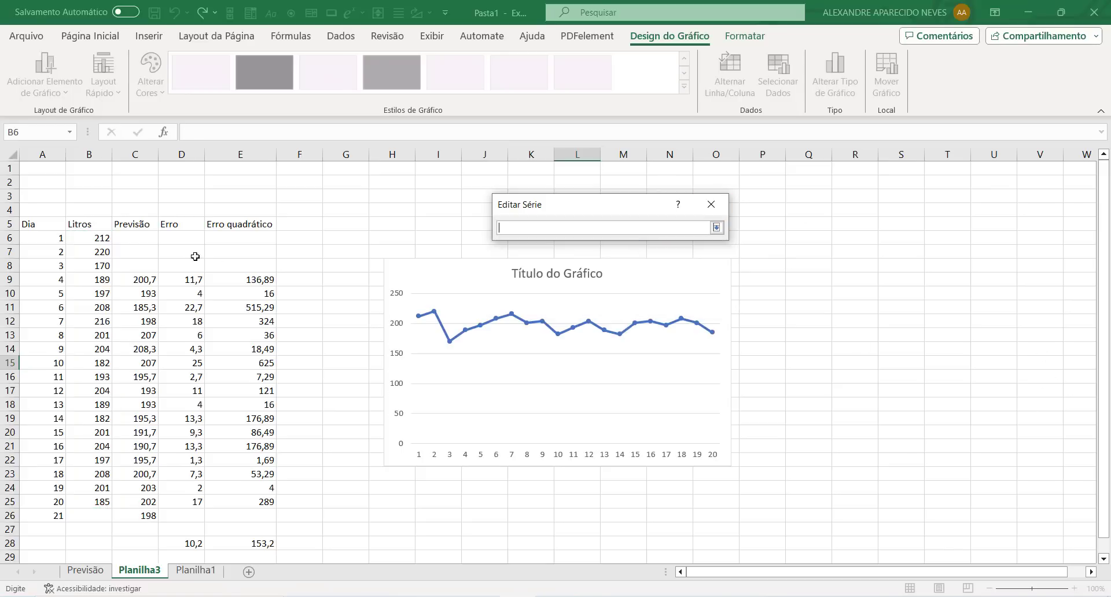
{"action": "left_click", "coordinate": [87, 223]}
{"action": "left_click", "coordinate": [716, 227]}
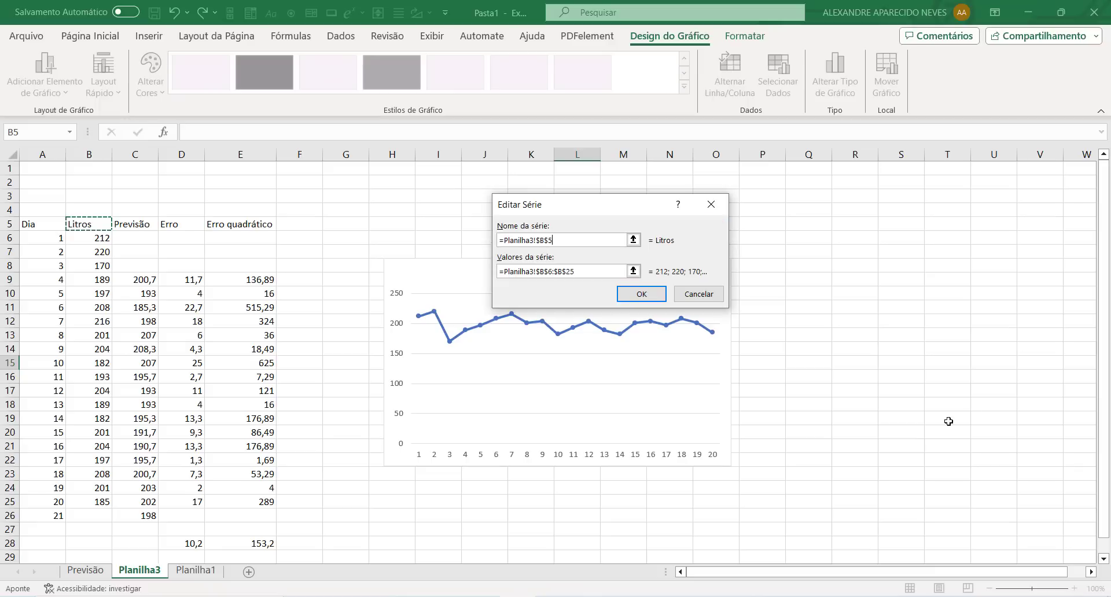
{"action": "left_click", "coordinate": [640, 293]}
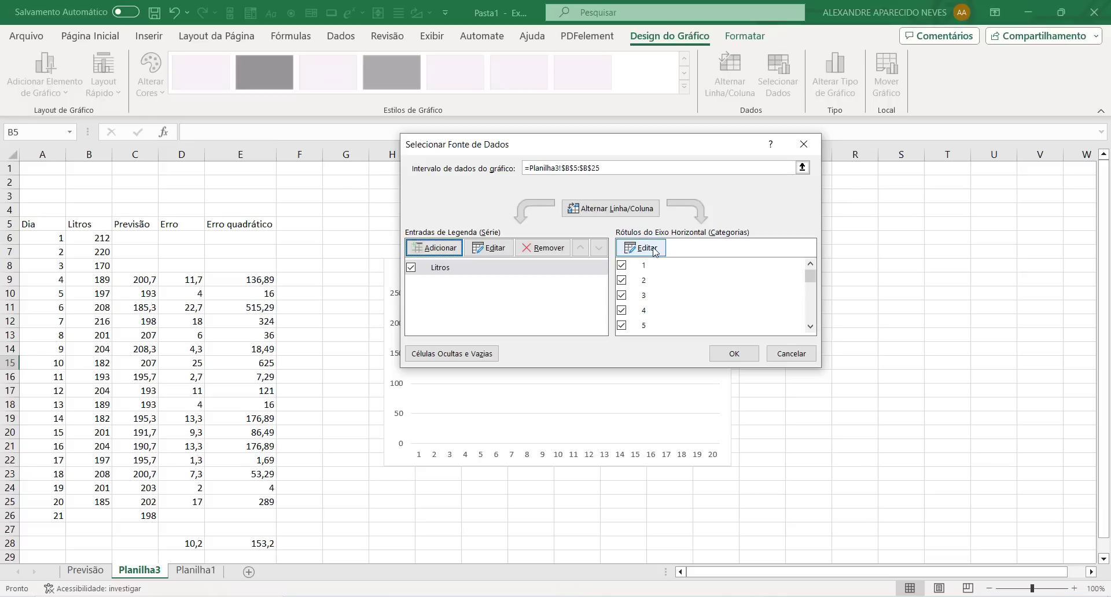
Use the Dia values A6:A25 as horizontal axis labels and close Selecionar Fonte de Dados
{"action": "left_click", "coordinate": [645, 248]}
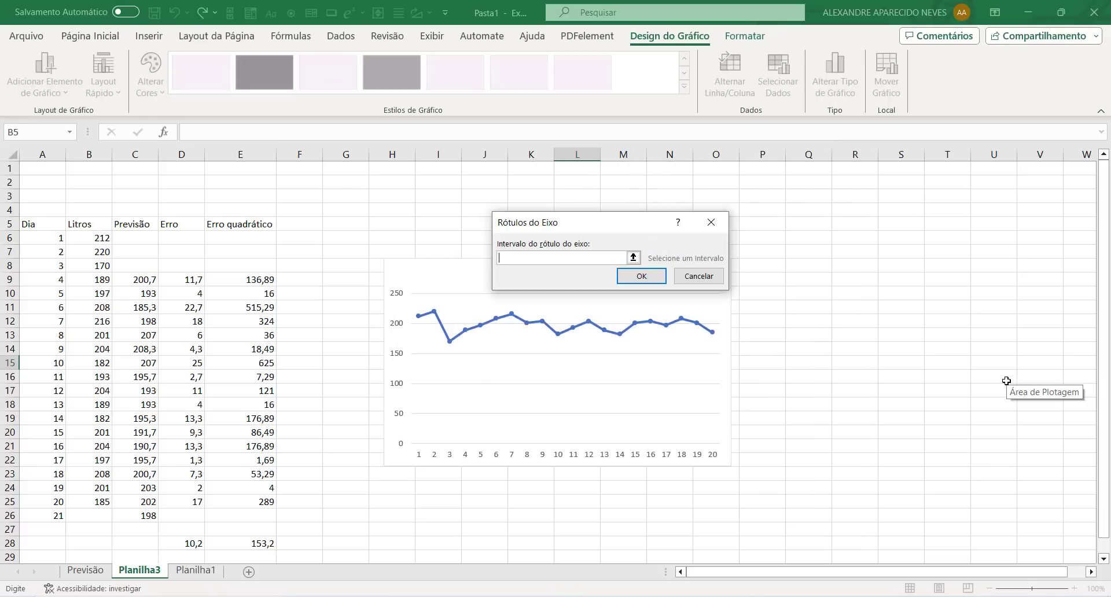
{"action": "left_click", "coordinate": [633, 258]}
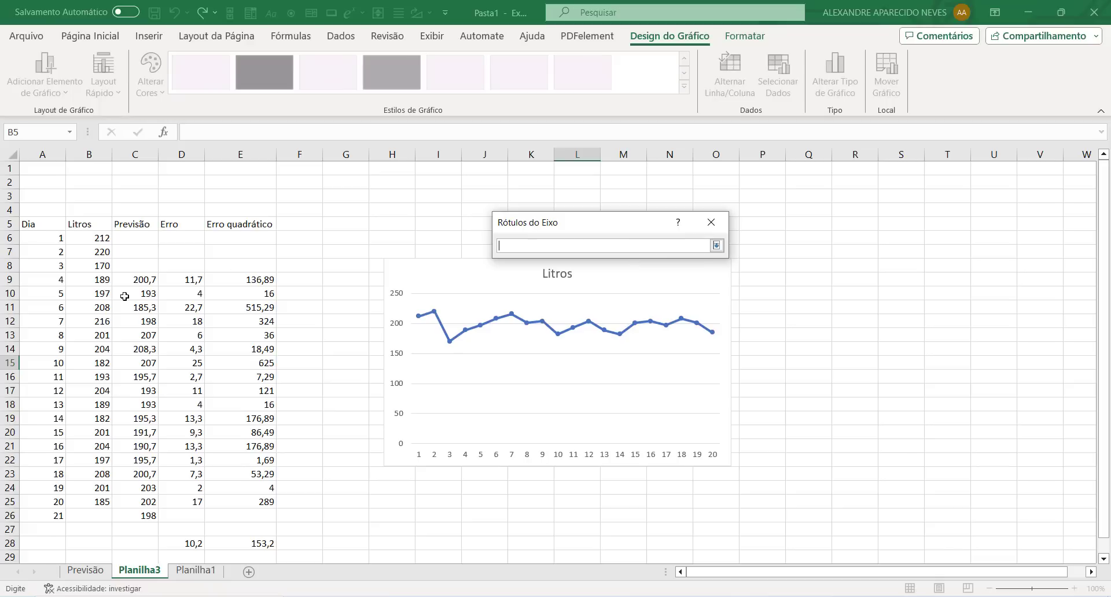
{"action": "left_click_drag", "start_coordinate": [49, 239], "coordinate": [60, 499]}
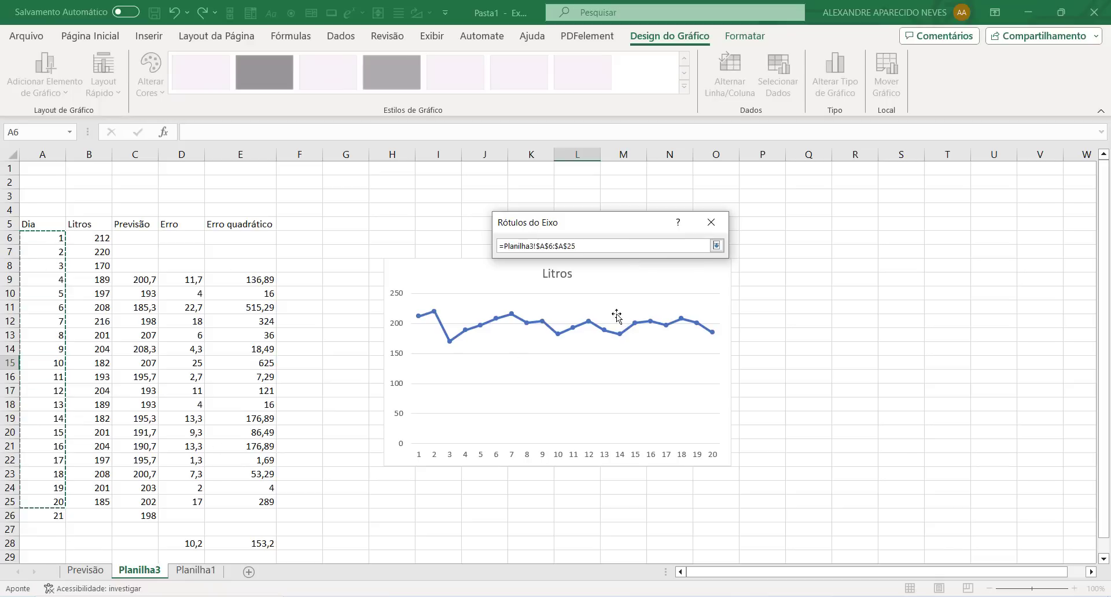
{"action": "left_click", "coordinate": [716, 245]}
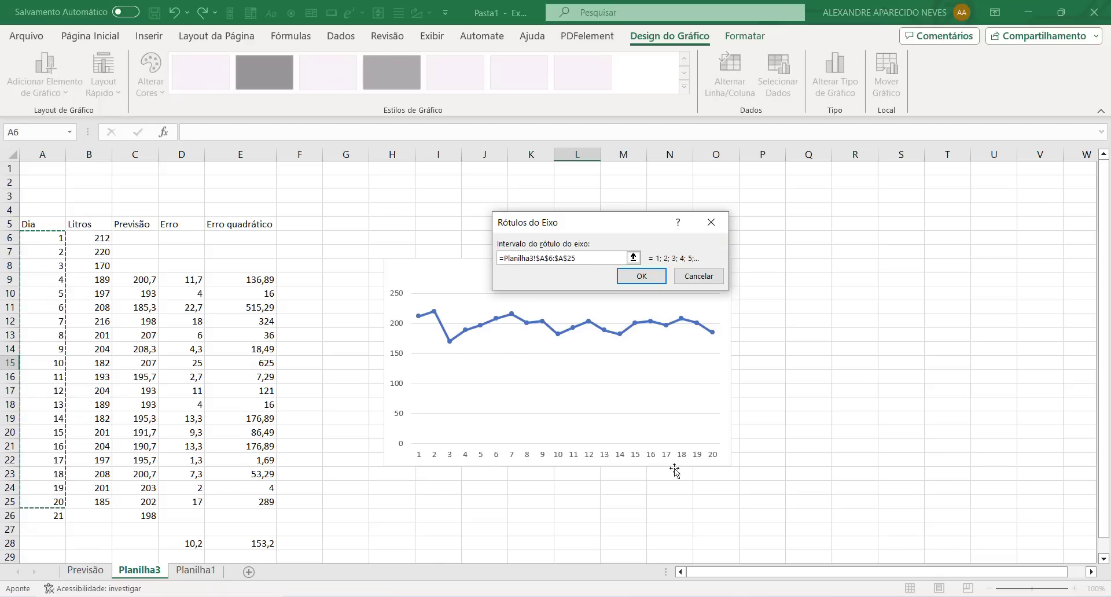
{"action": "left_click", "coordinate": [662, 277]}
{"action": "left_click", "coordinate": [742, 358]}
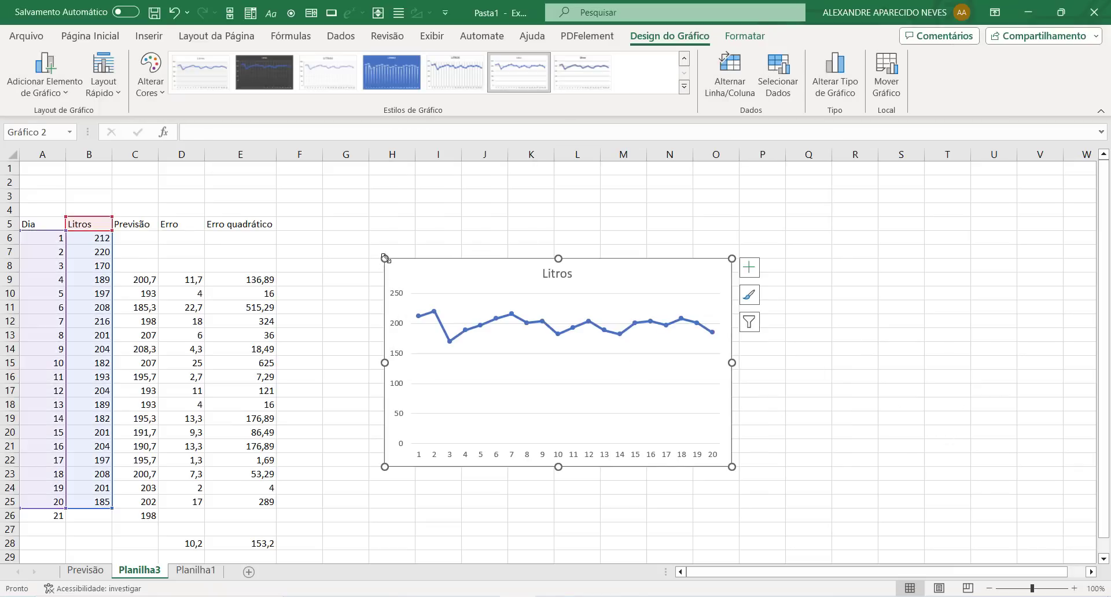
Enlarge the Litros chart and move it up near row 1, spanning about columns F to O
{"action": "left_click_drag", "start_coordinate": [385, 258], "coordinate": [312, 196]}
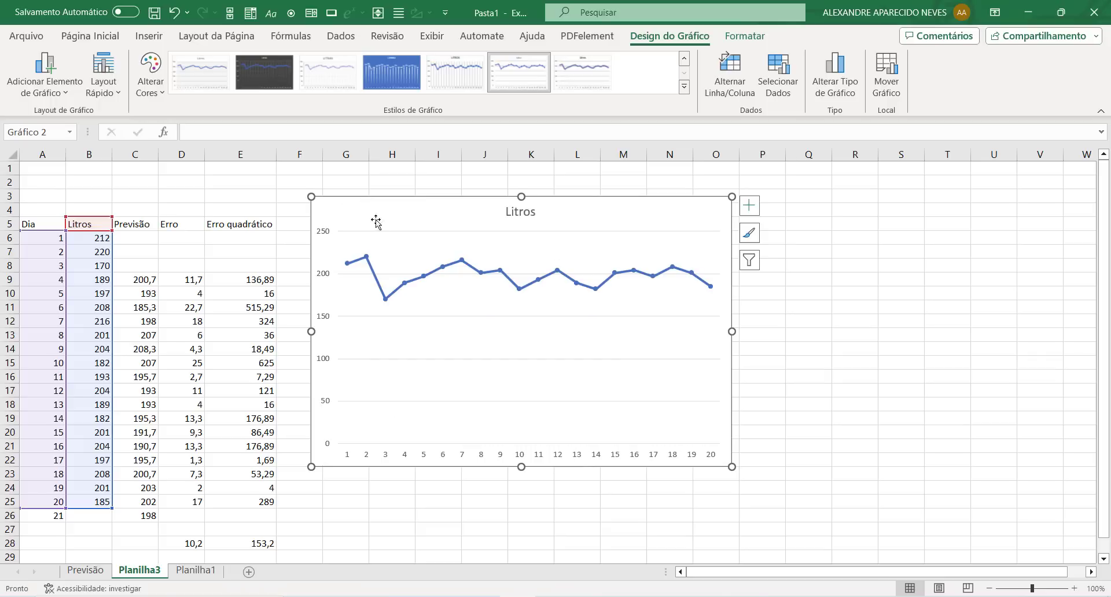
{"action": "left_click_drag", "start_coordinate": [376, 221], "coordinate": [348, 191]}
{"action": "left_click", "coordinate": [906, 365]}
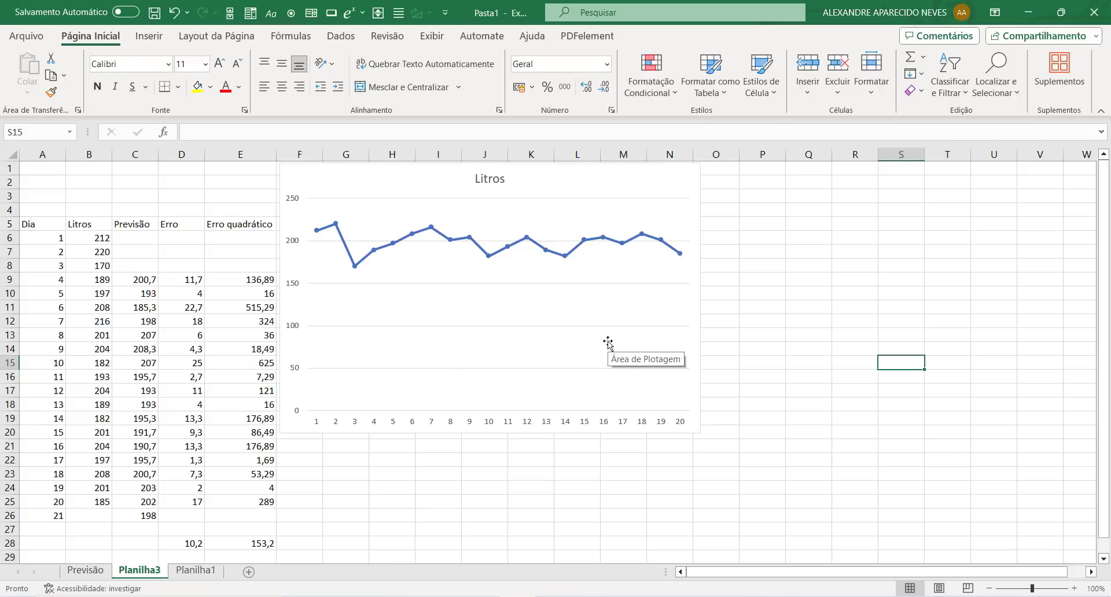
{"action": "left_click", "coordinate": [645, 277]}
{"action": "left_click", "coordinate": [847, 318]}
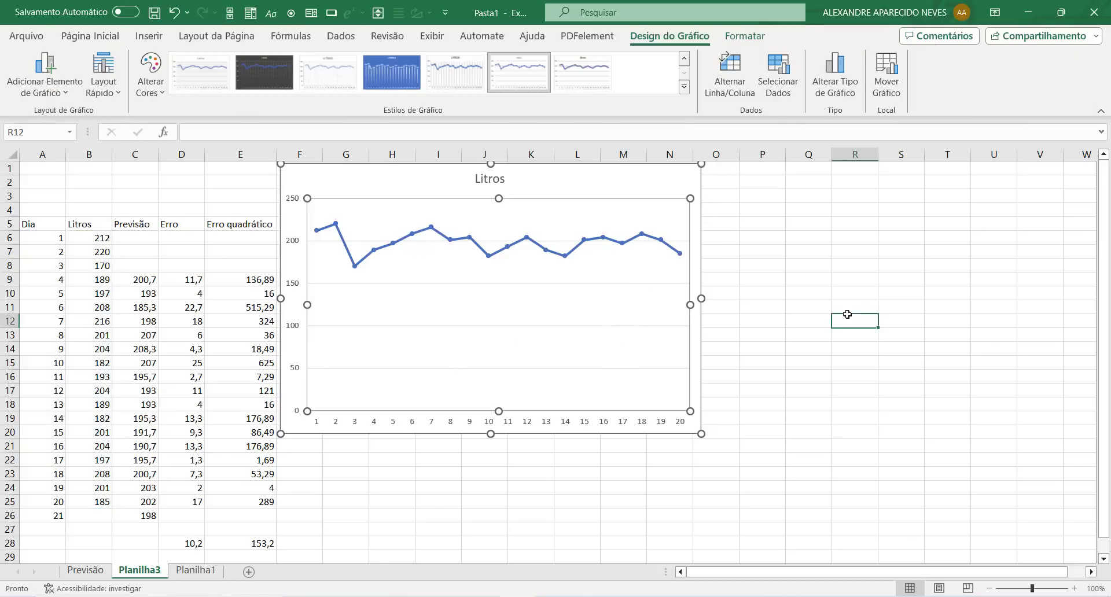
{"action": "left_click", "coordinate": [641, 274]}
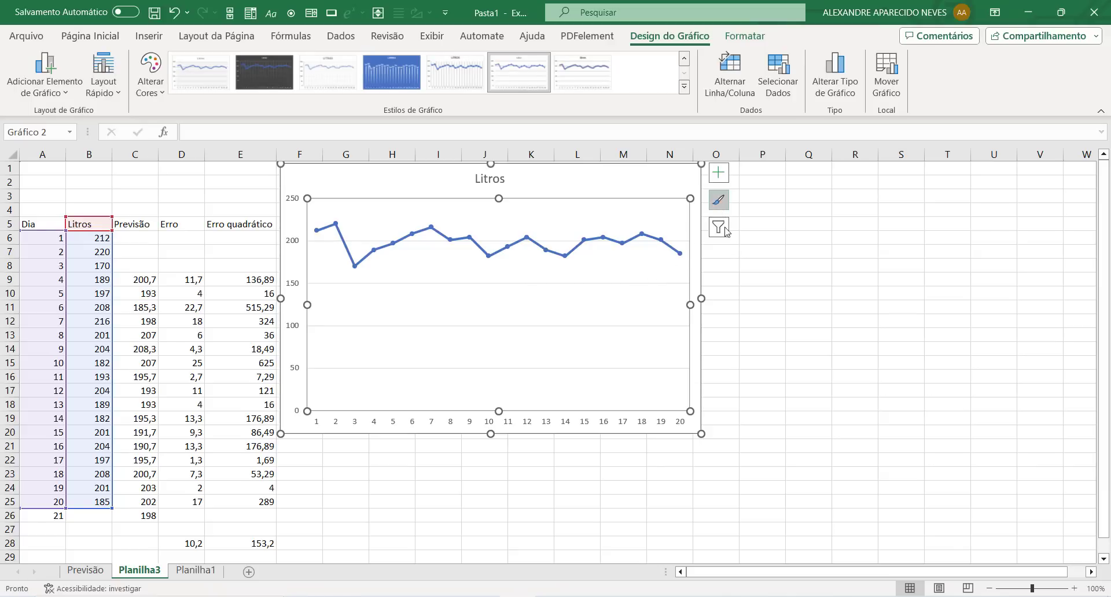
Turn on Rótulos de Dados for each Litros point, leaving Barras de Erros off
{"action": "left_click", "coordinate": [717, 172]}
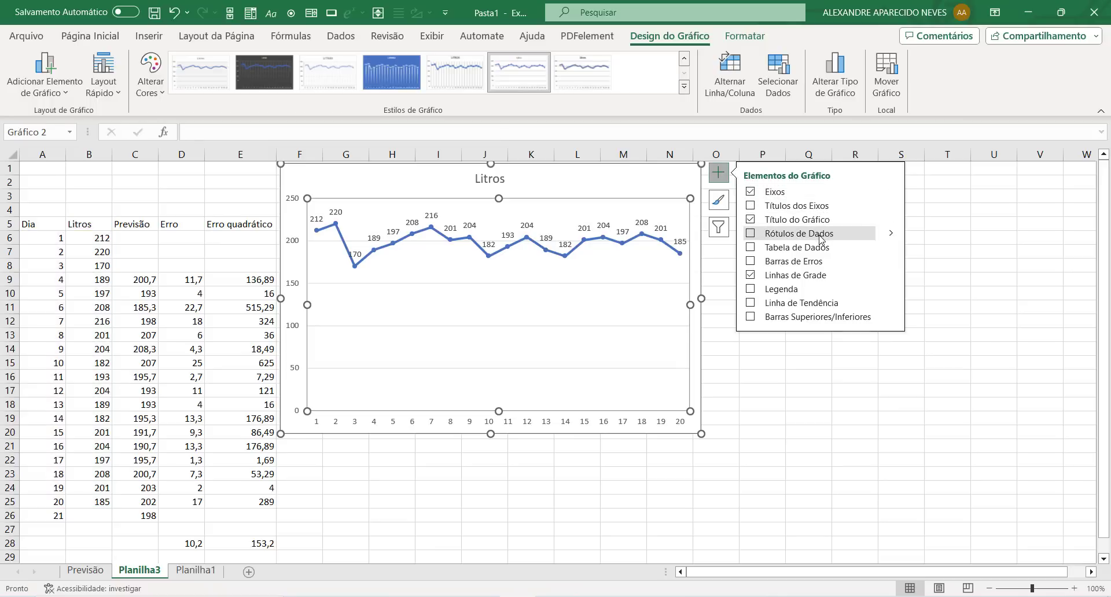
{"action": "left_click", "coordinate": [820, 235]}
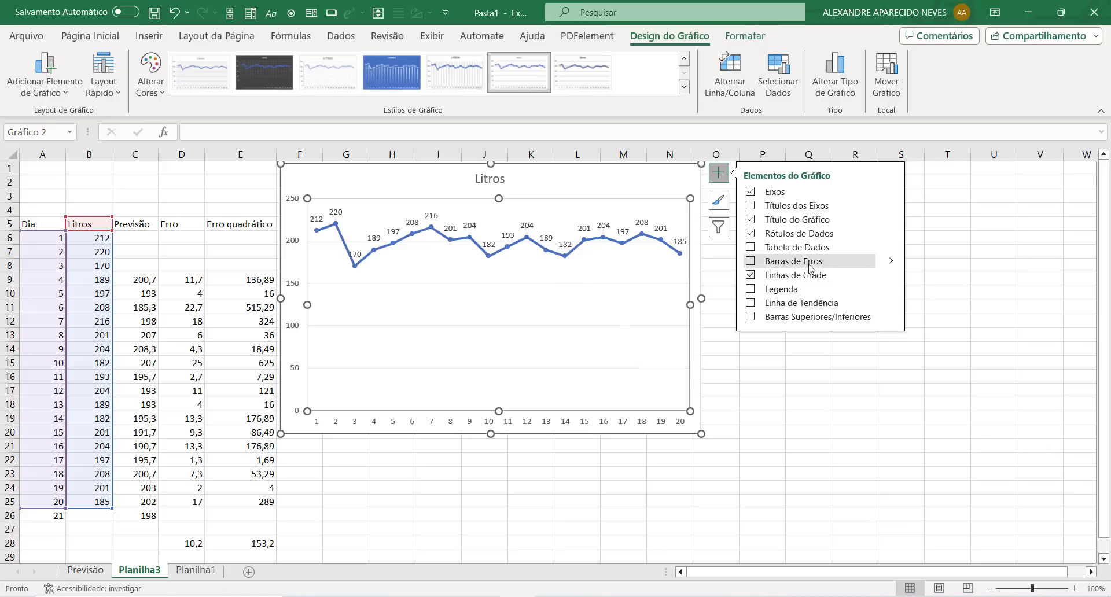
{"action": "left_click", "coordinate": [751, 265]}
{"action": "left_click", "coordinate": [750, 262]}
{"action": "left_click", "coordinate": [1008, 346]}
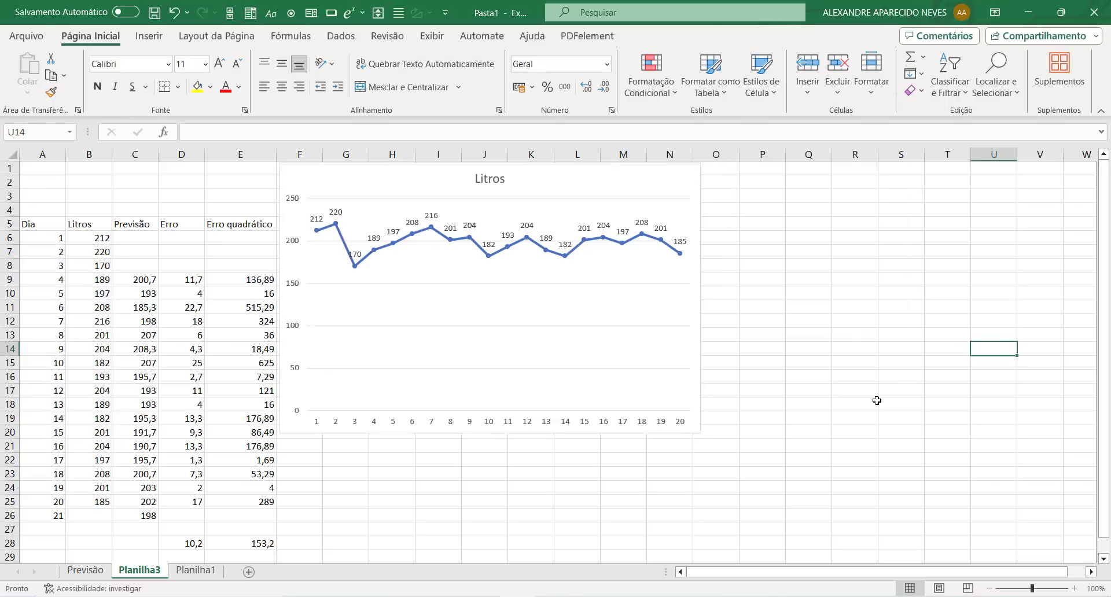
{"action": "left_click", "coordinate": [681, 319]}
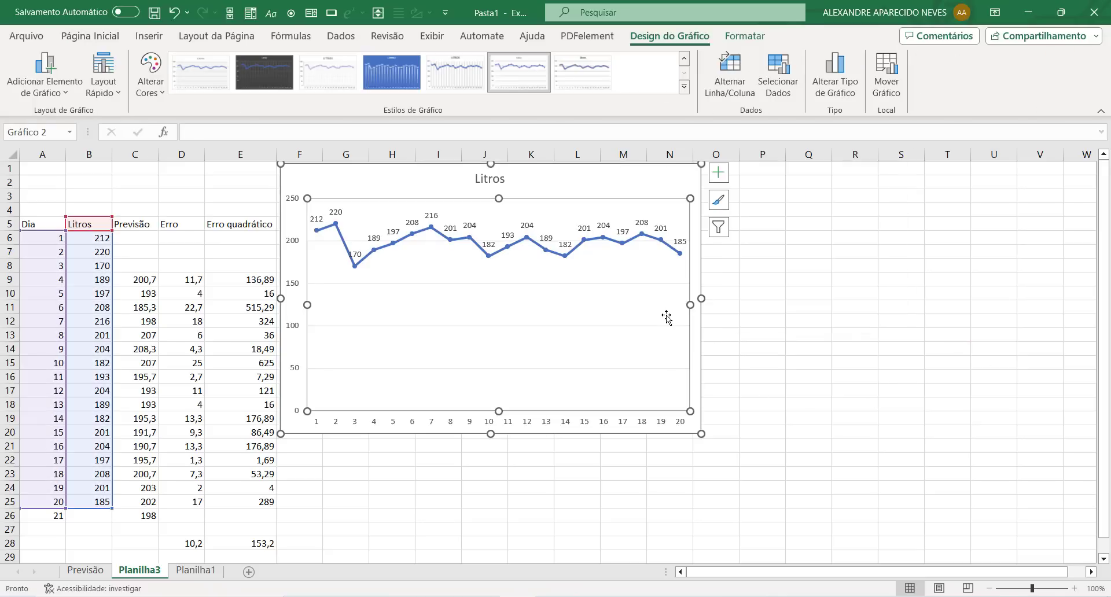
Add a linear Linha de Tendência to the Litros chart and open its Mais Opções settings
{"action": "left_click", "coordinate": [718, 173]}
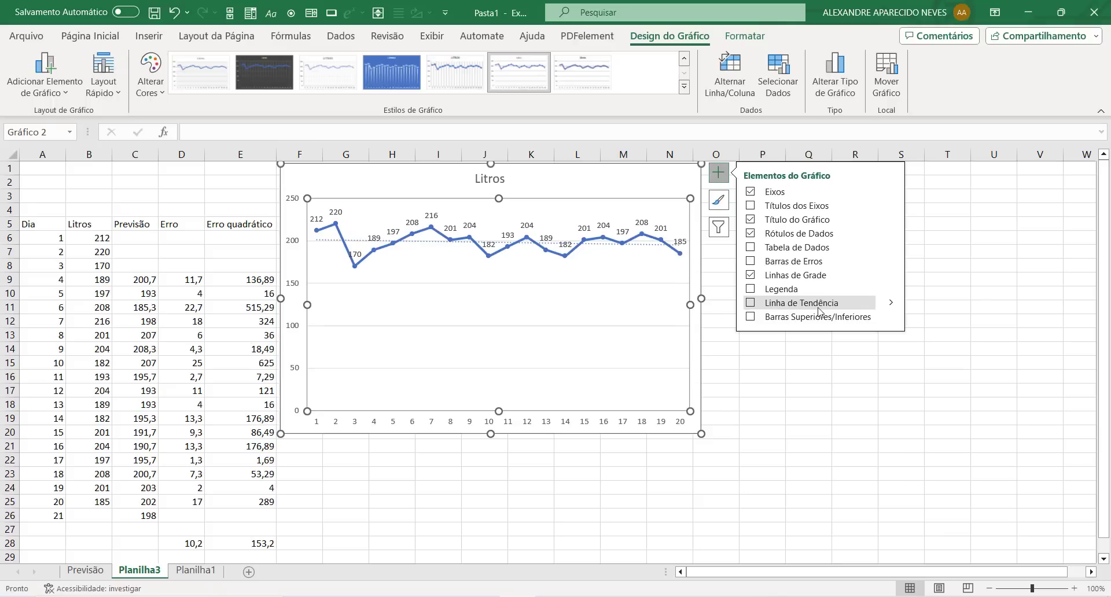
{"action": "left_click", "coordinate": [891, 303]}
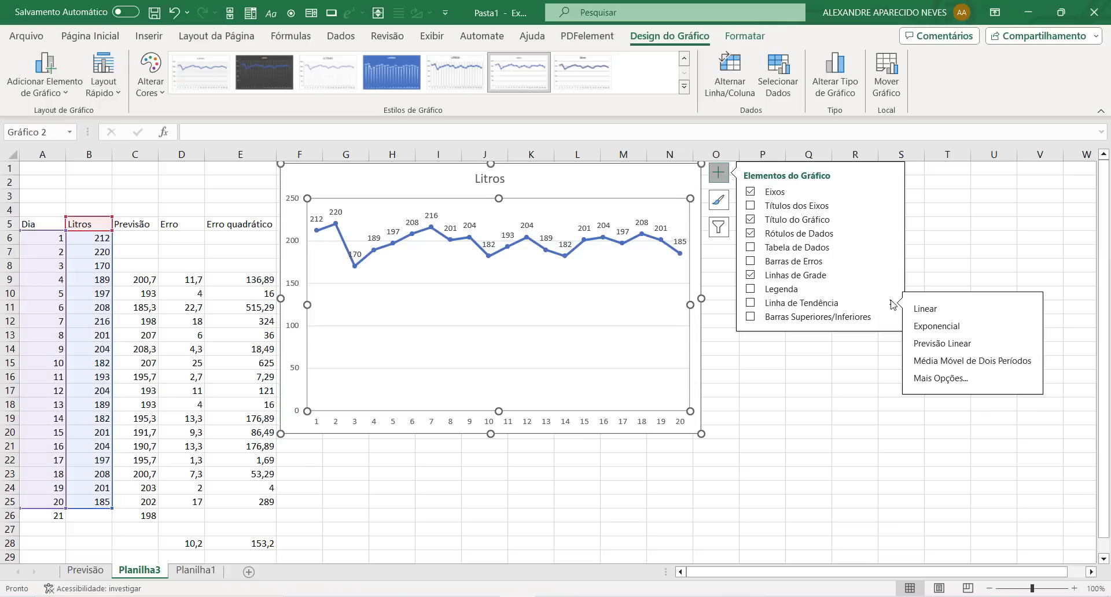
{"action": "left_click", "coordinate": [942, 345]}
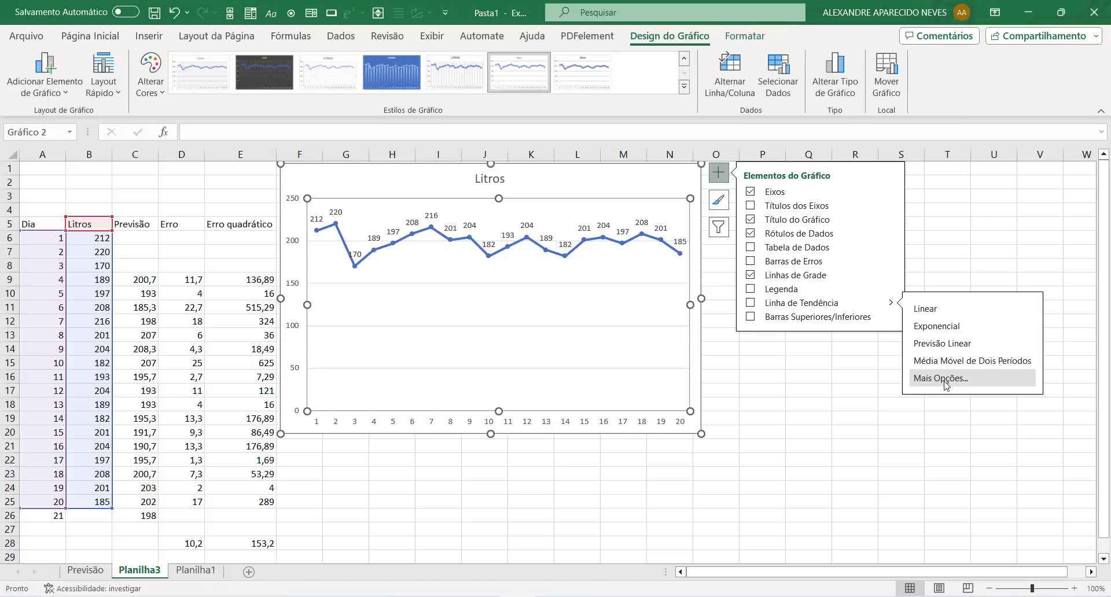
{"action": "left_click", "coordinate": [940, 378]}
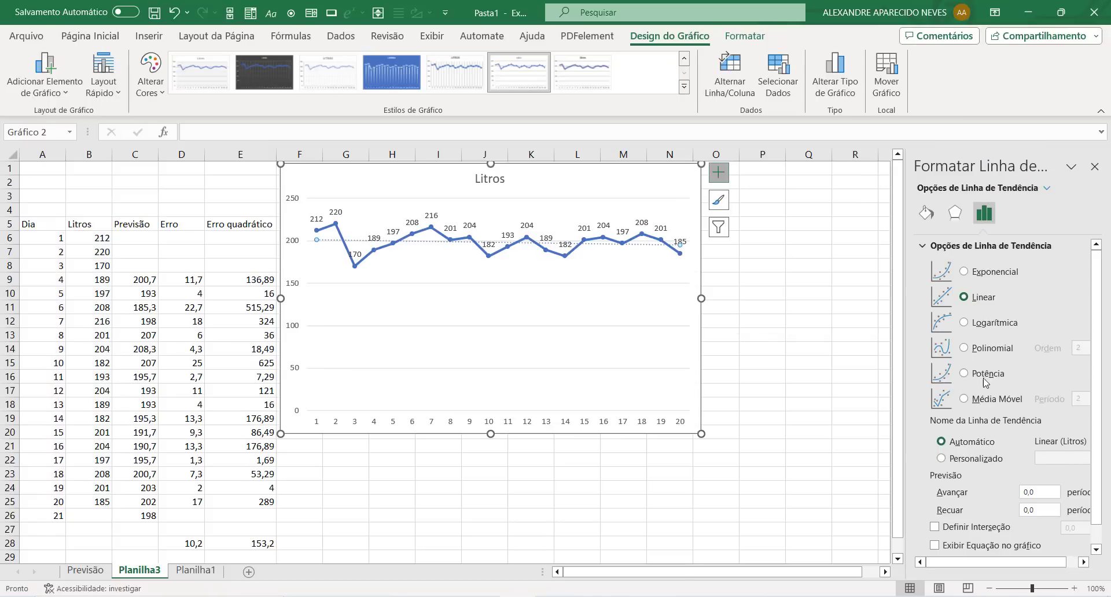
Change the trendline type to Média Móvel with a Período of 3
{"action": "left_click", "coordinate": [964, 399]}
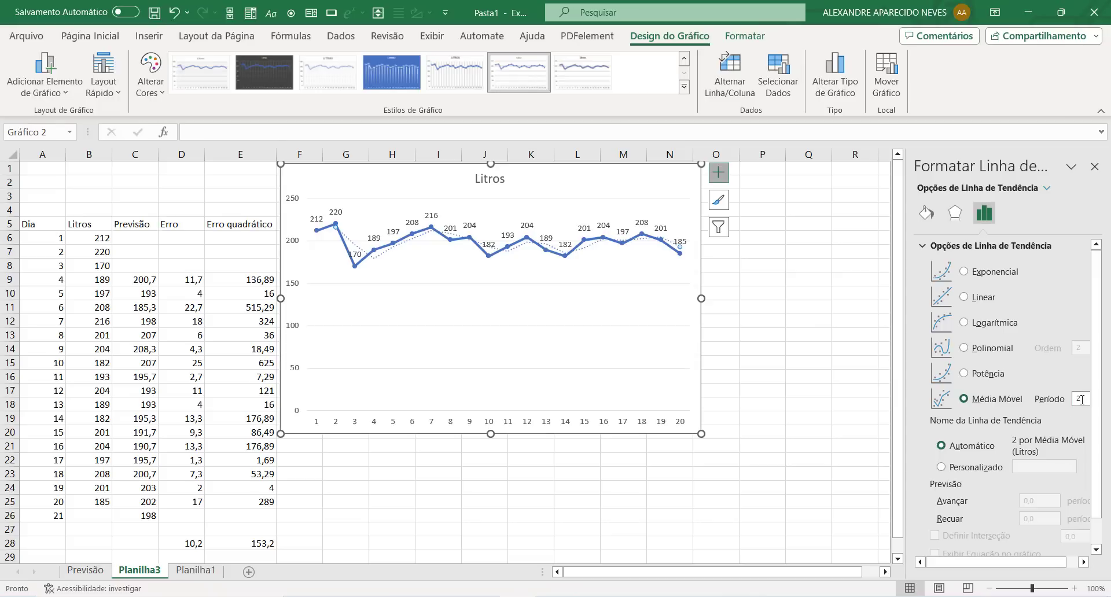
{"action": "mouse_move", "coordinate": [1079, 399]}
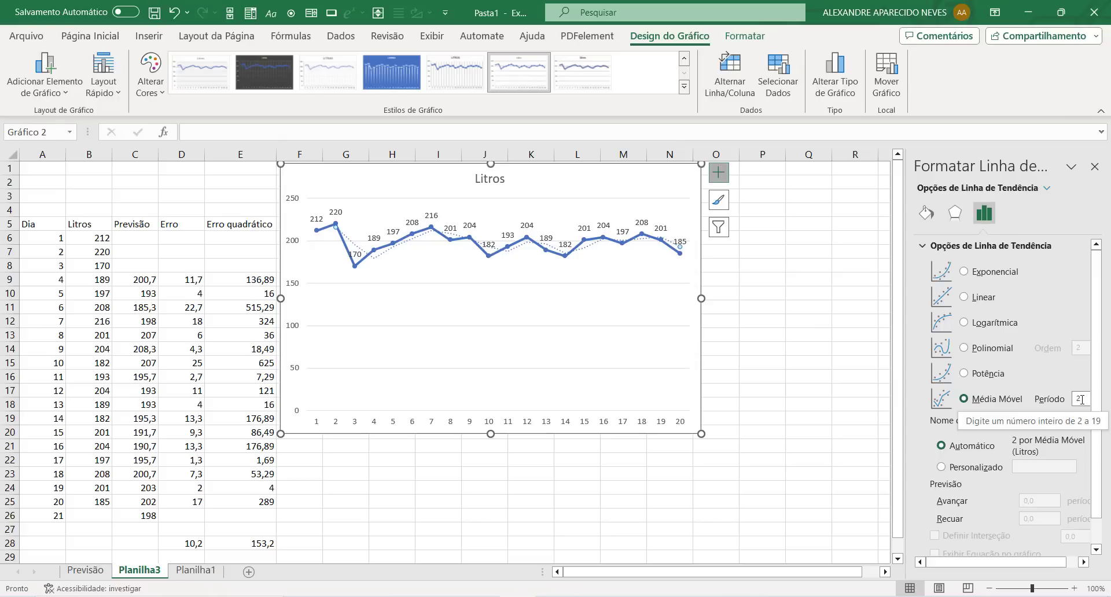
{"action": "double_click", "coordinate": [1080, 399]}
{"action": "type", "text": "3"}
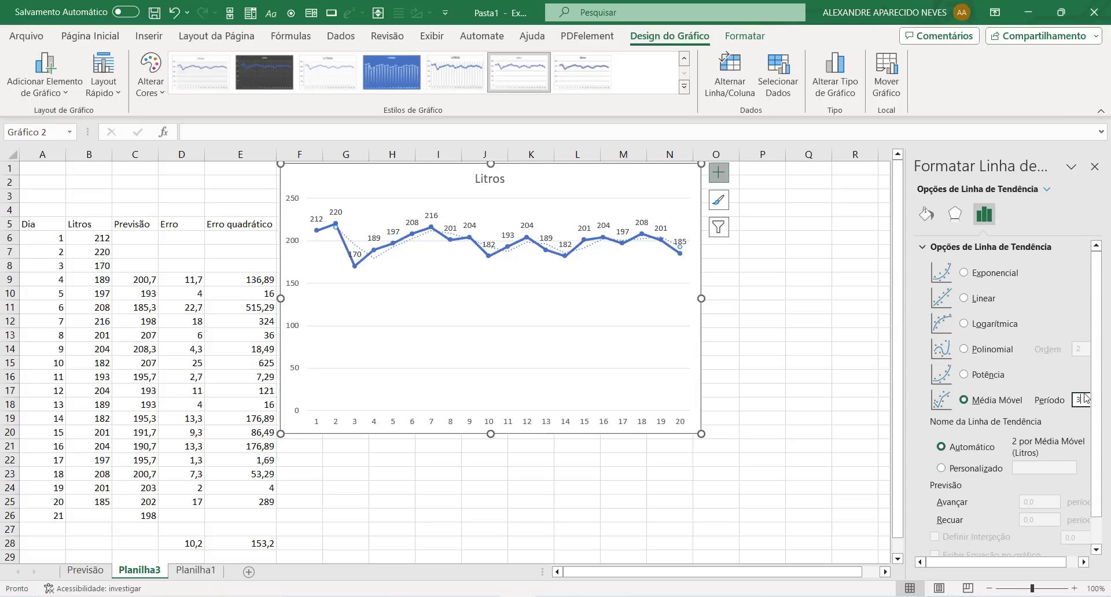
{"action": "left_click", "coordinate": [940, 447]}
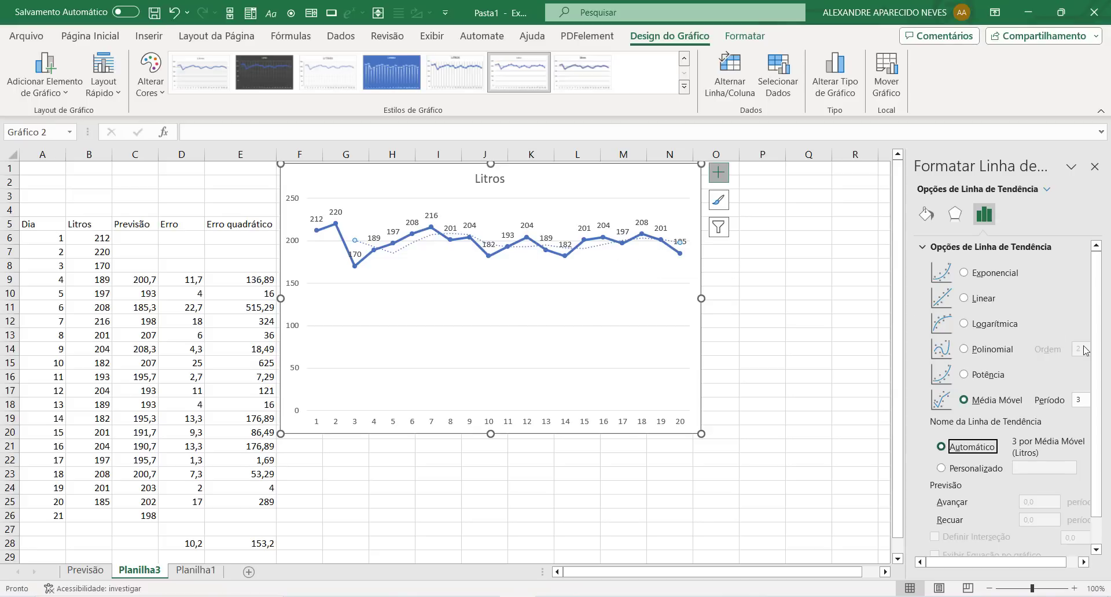
{"action": "scroll", "coordinate": [1013, 347], "scroll_direction": "down", "scroll_amount": 2}
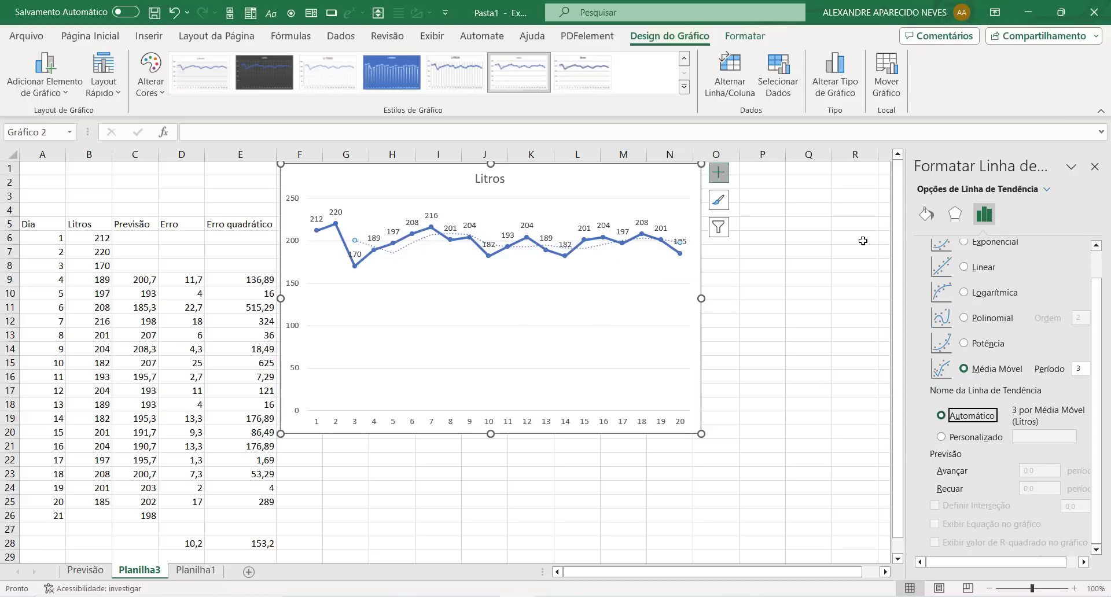
Open the moving-average trendline's Formatar pane on its Preenchimento e Linha settings
{"action": "left_click", "coordinate": [1094, 167]}
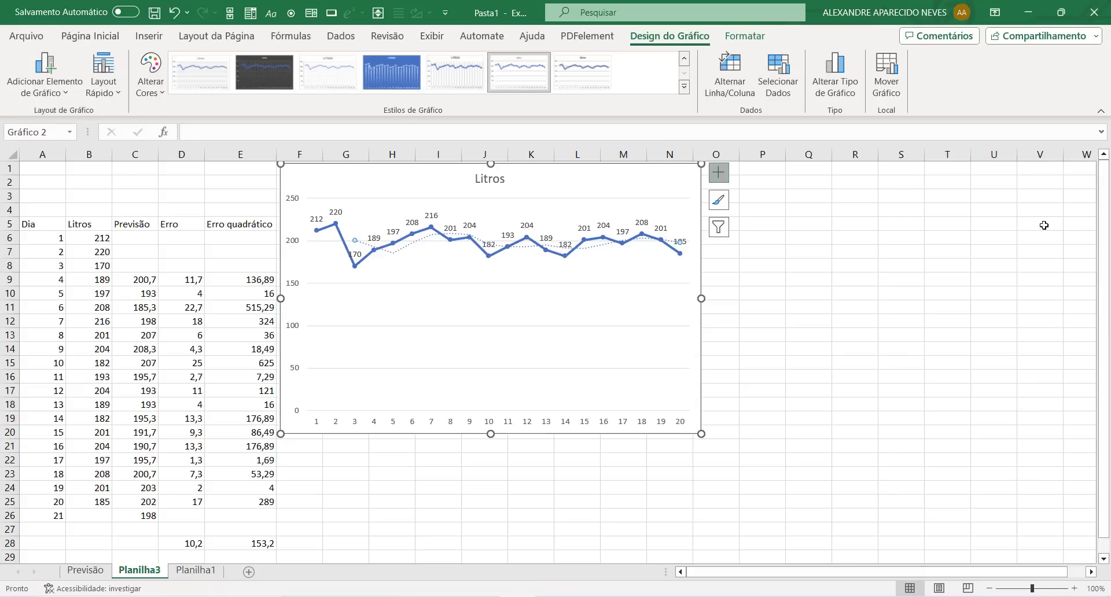
{"action": "left_click", "coordinate": [947, 306]}
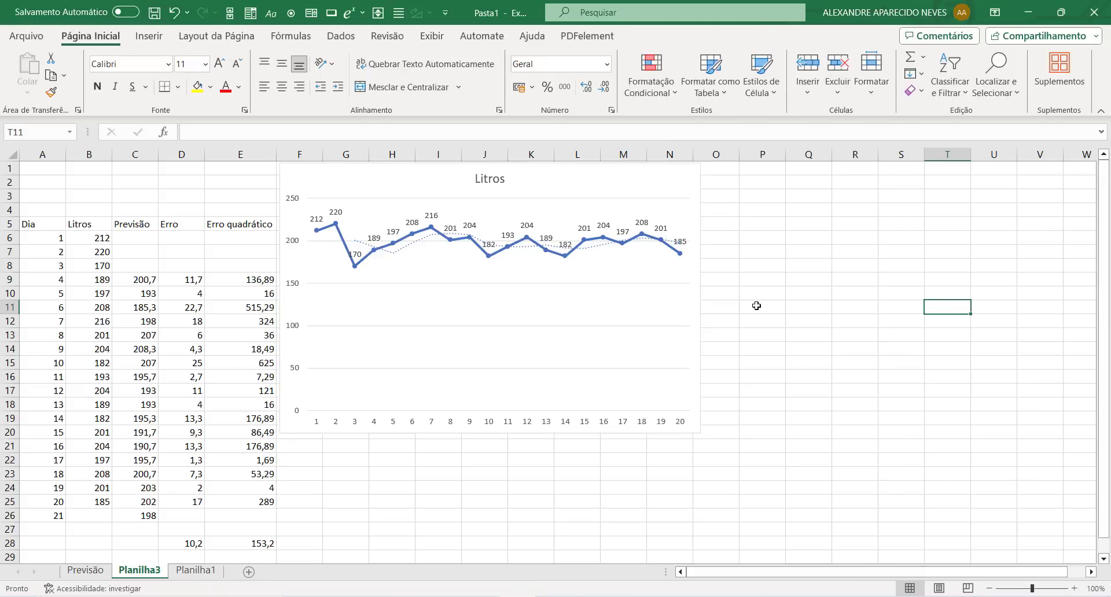
{"action": "left_click", "coordinate": [592, 254]}
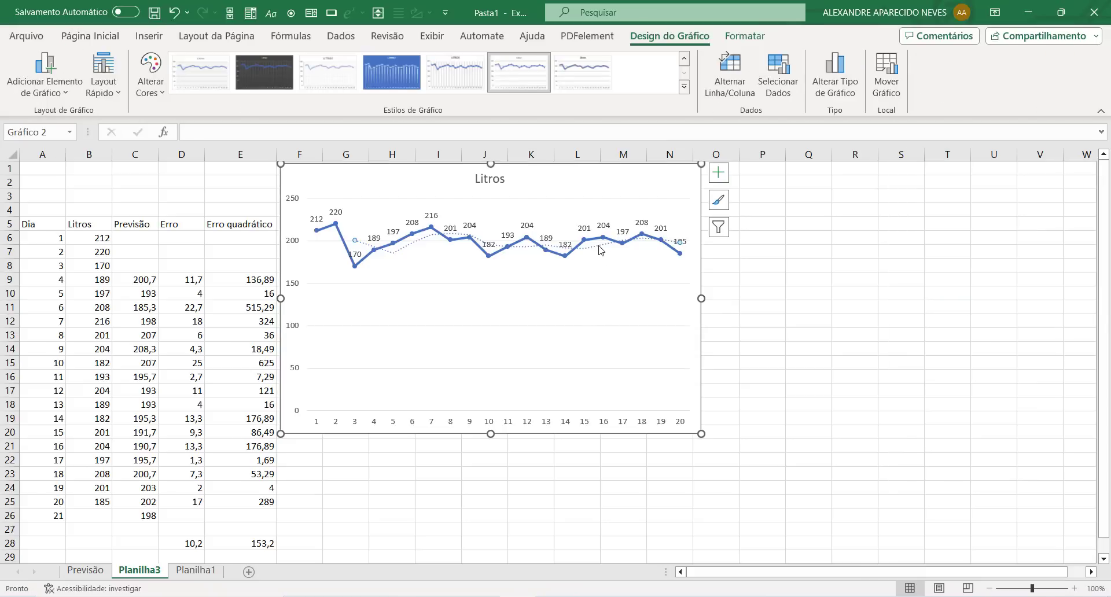
{"action": "right_click", "coordinate": [603, 248]}
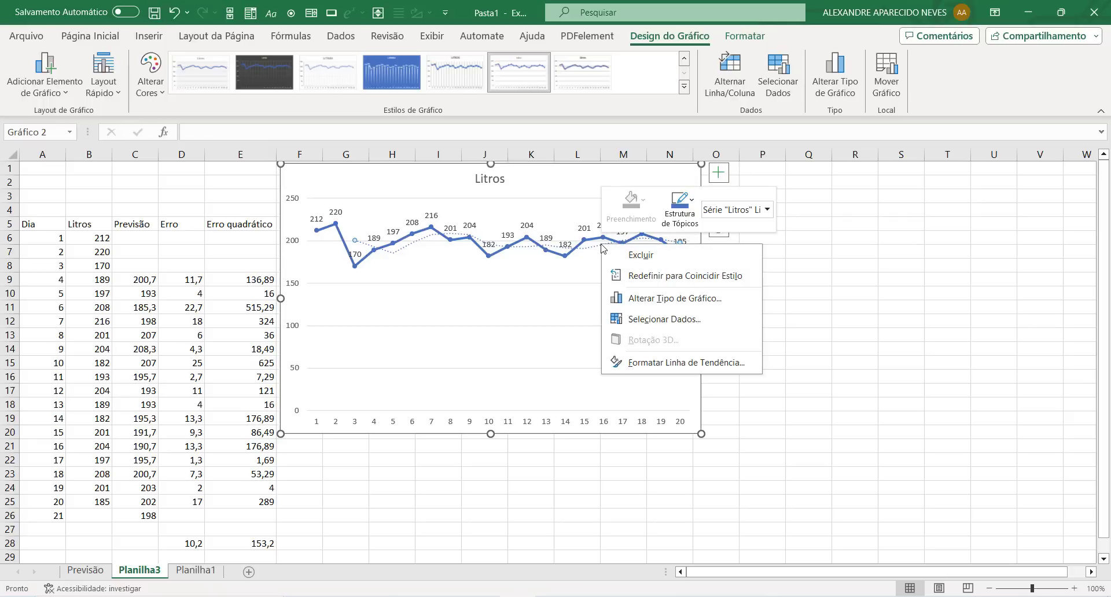
{"action": "key", "text": "Escape"}
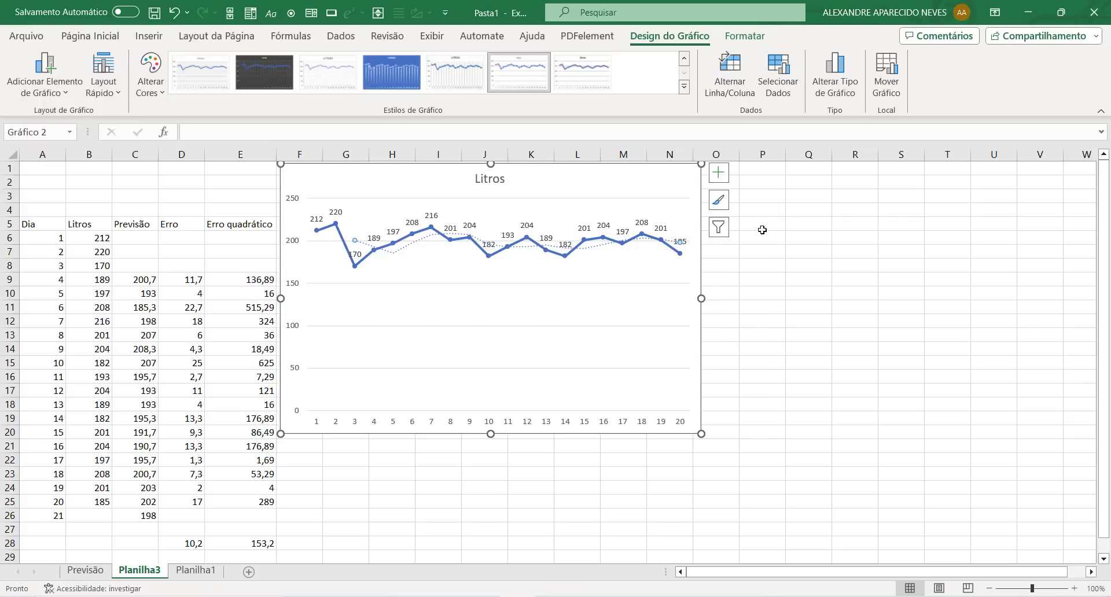
{"action": "left_click", "coordinate": [719, 180]}
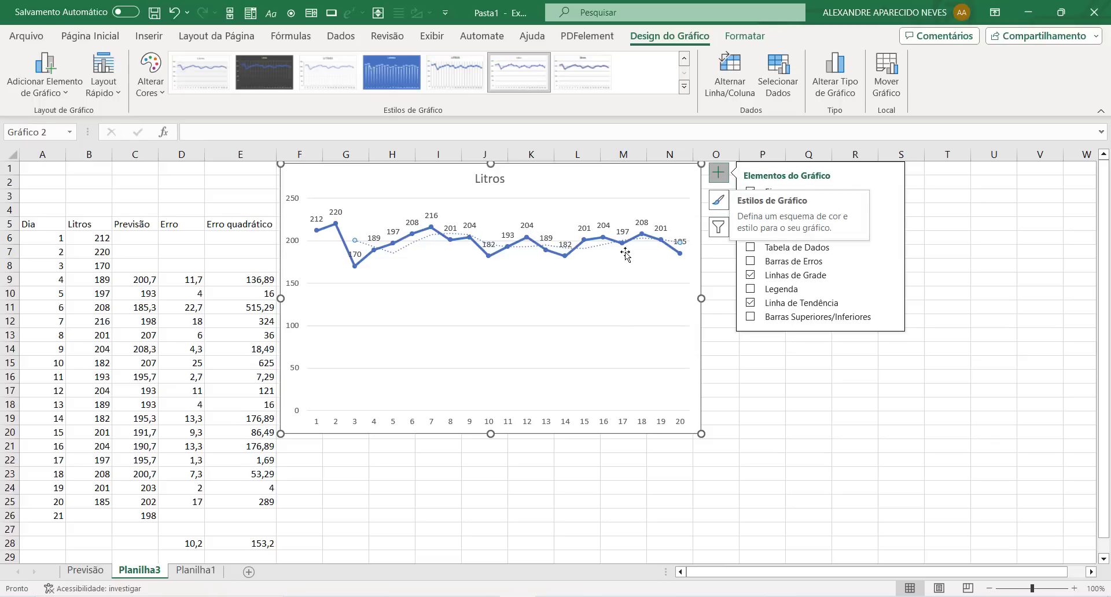
{"action": "left_click", "coordinate": [594, 253]}
{"action": "double_click", "coordinate": [594, 253]}
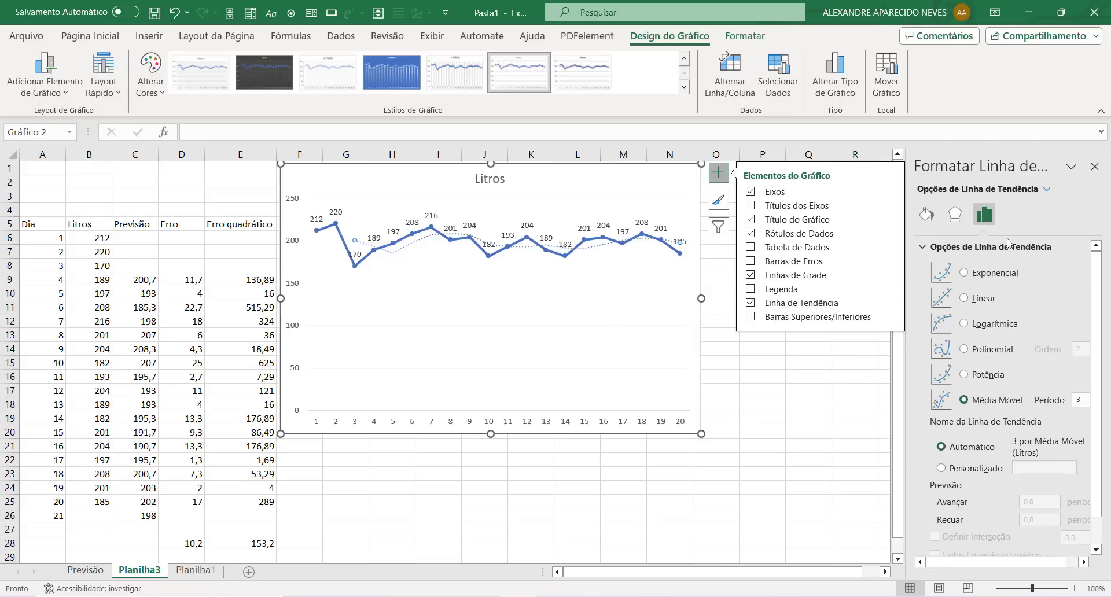
{"action": "left_click", "coordinate": [929, 213]}
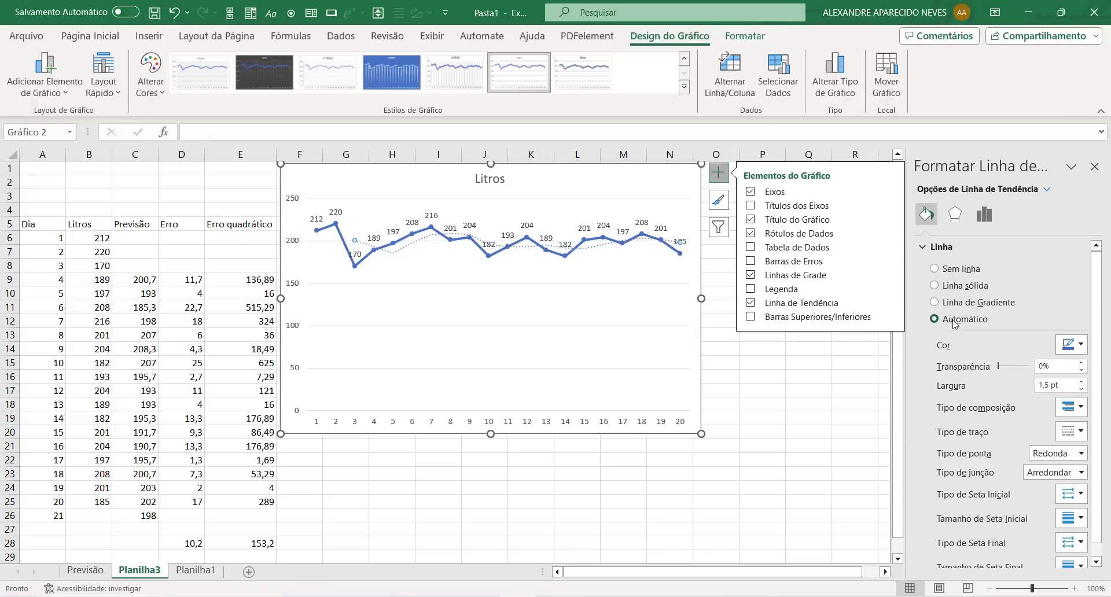
Make the moving-average trendline red and dashed
{"action": "left_click", "coordinate": [1079, 345]}
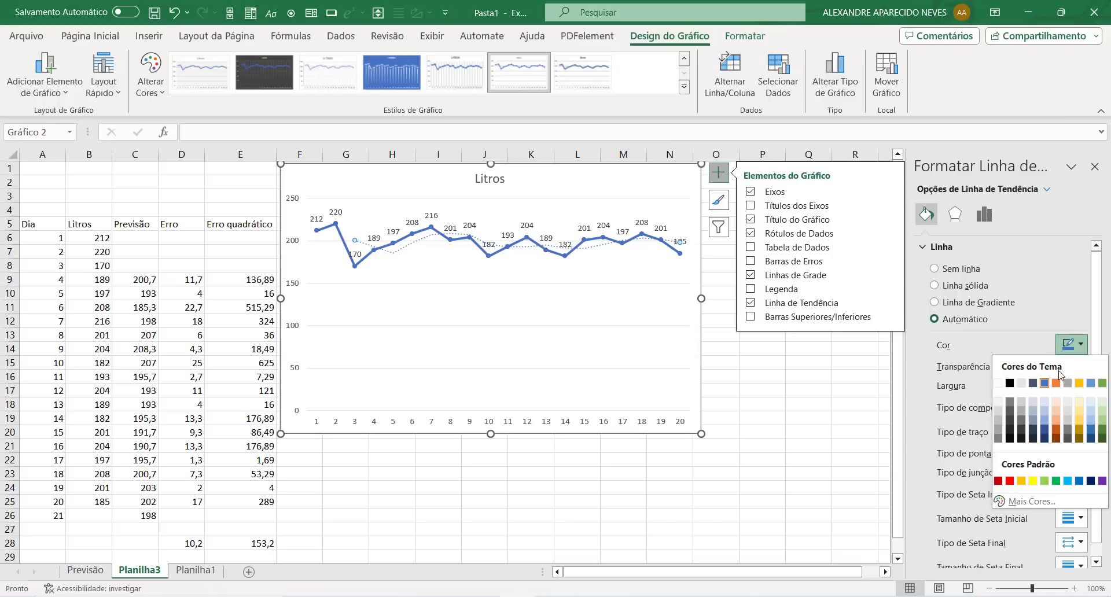
{"action": "left_click", "coordinate": [1009, 481]}
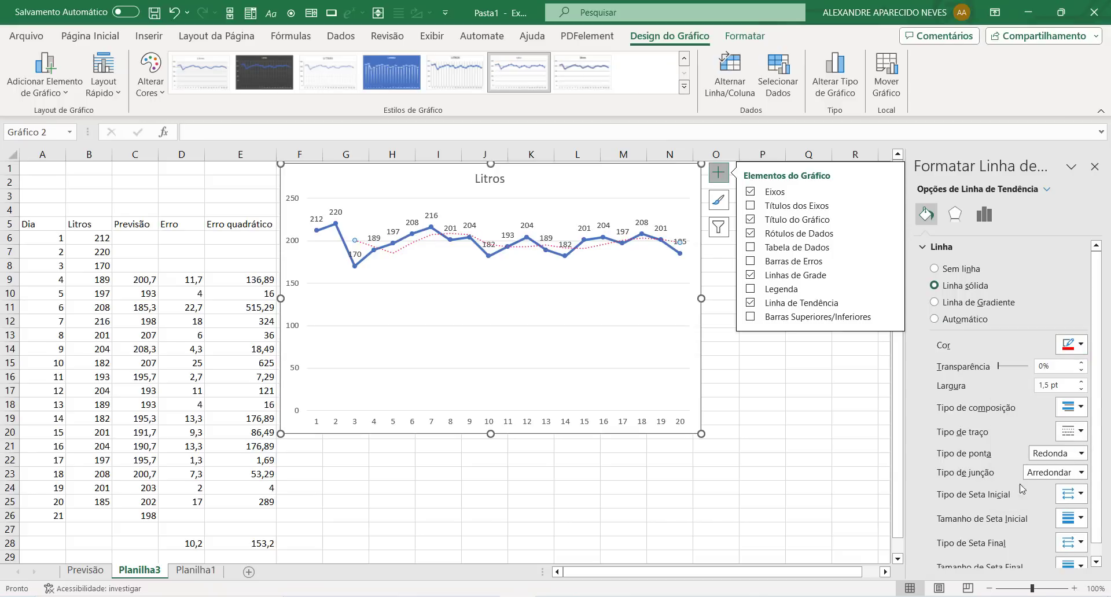
{"action": "scroll", "coordinate": [1023, 410], "scroll_direction": "down", "scroll_amount": 1}
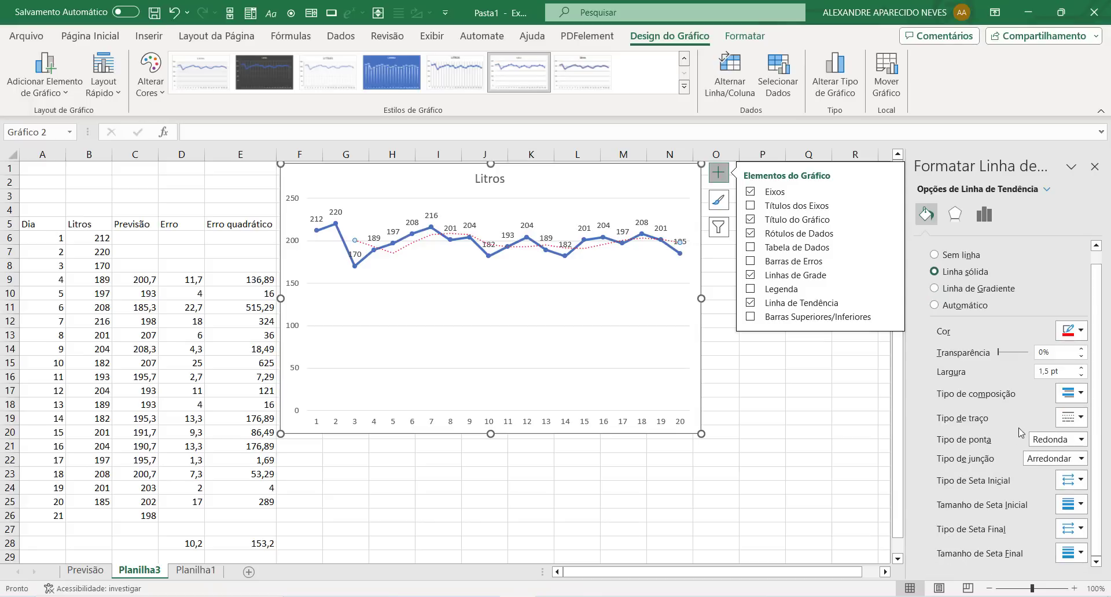
{"action": "left_click", "coordinate": [1081, 422]}
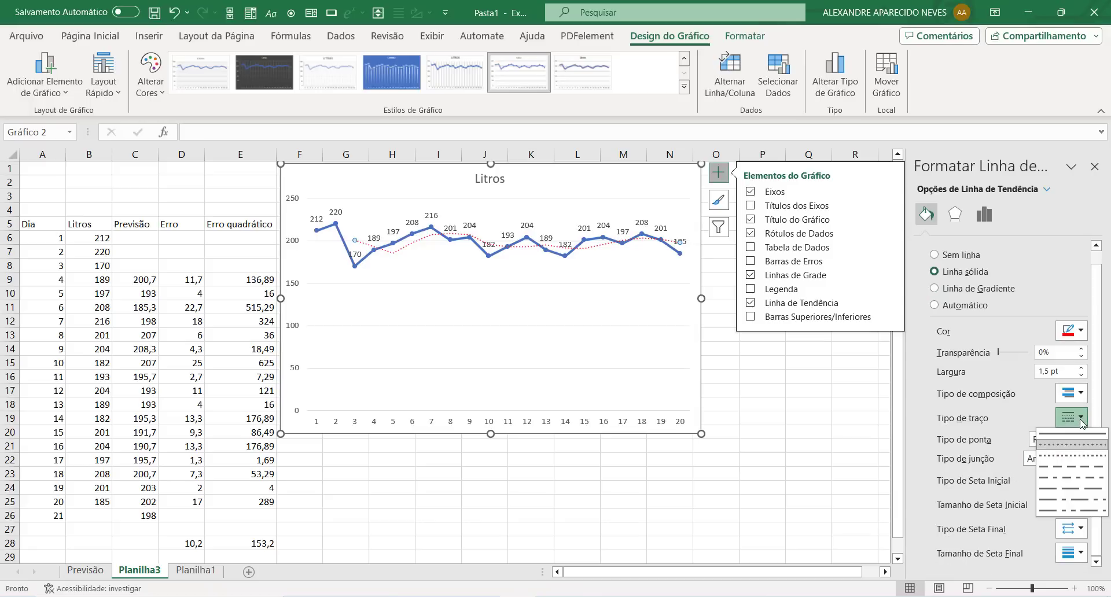
{"action": "left_click", "coordinate": [1077, 467]}
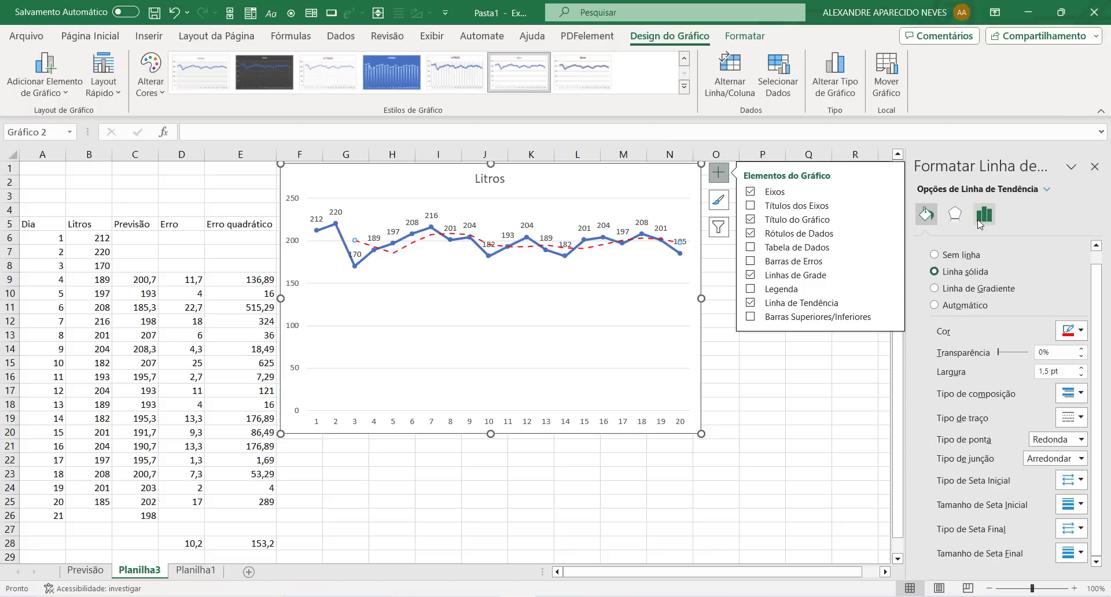
Widen the trendline to 2 pt and deselect the chart
{"action": "left_click", "coordinate": [953, 217]}
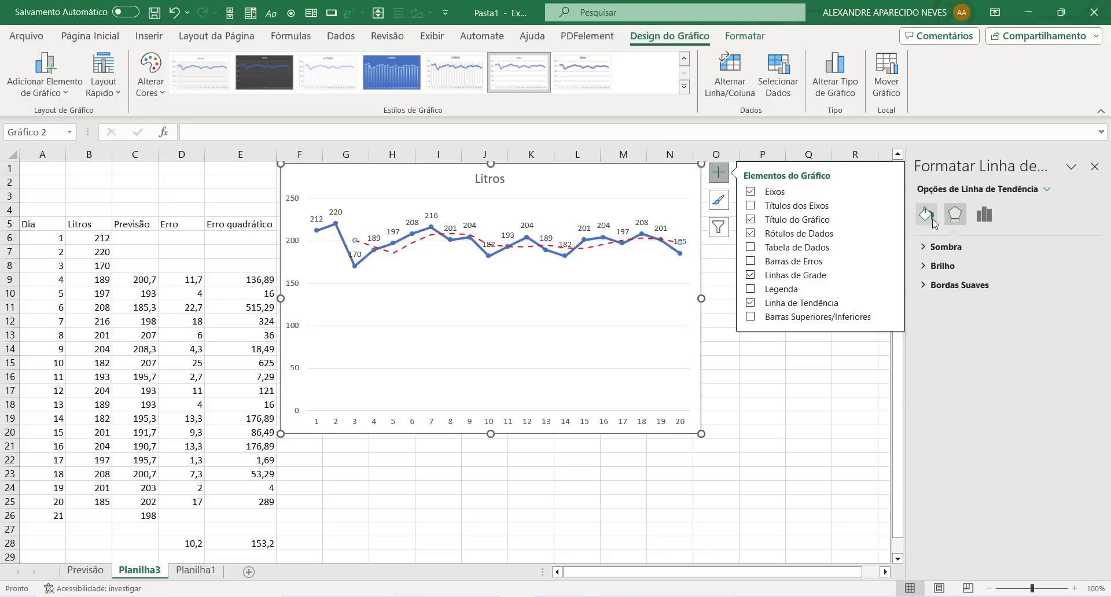
{"action": "left_click", "coordinate": [926, 216]}
{"action": "left_click", "coordinate": [983, 214]}
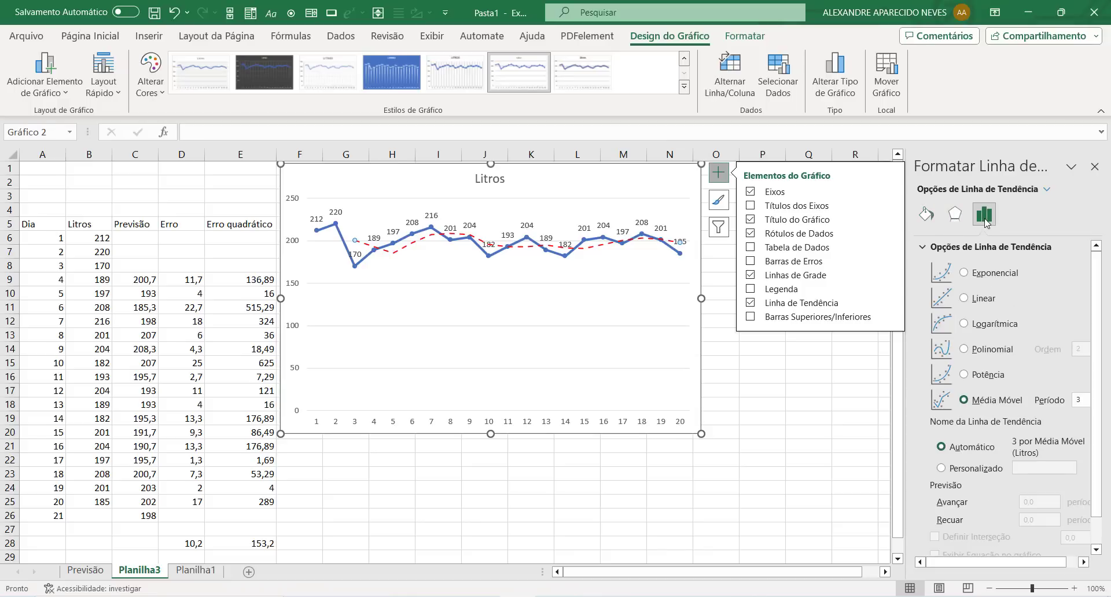
{"action": "left_click", "coordinate": [929, 219]}
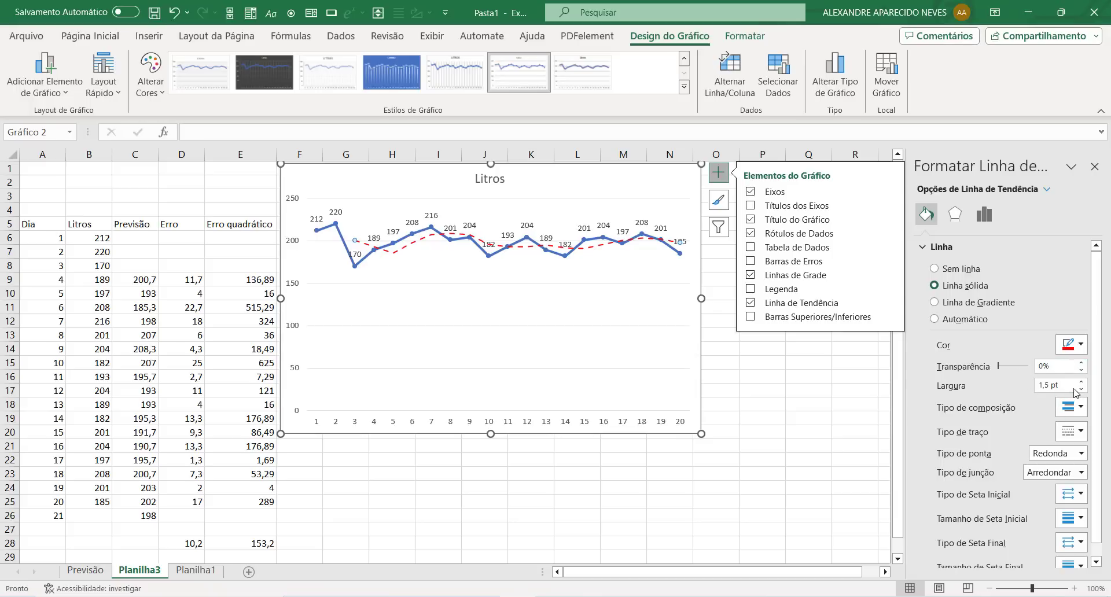
{"action": "left_click", "coordinate": [1081, 382]}
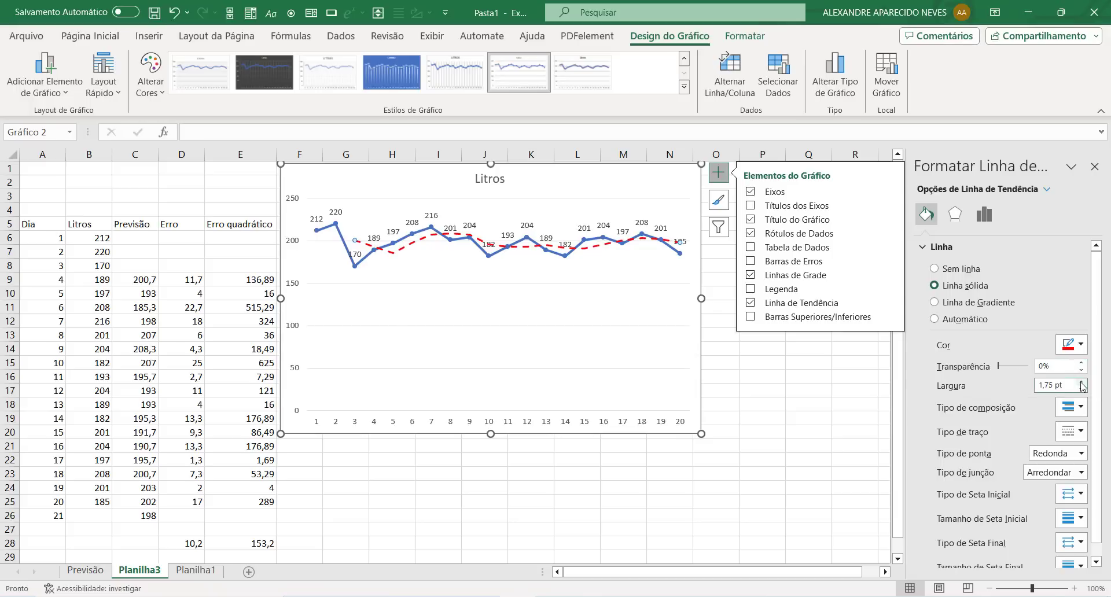
{"action": "left_click", "coordinate": [1081, 381]}
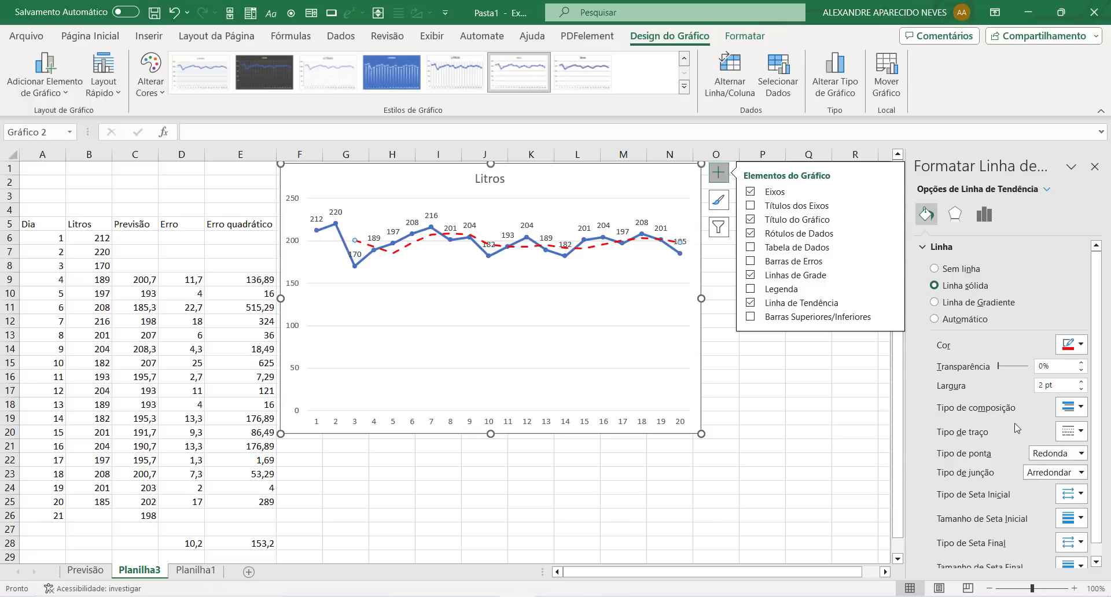
{"action": "left_click", "coordinate": [1080, 408]}
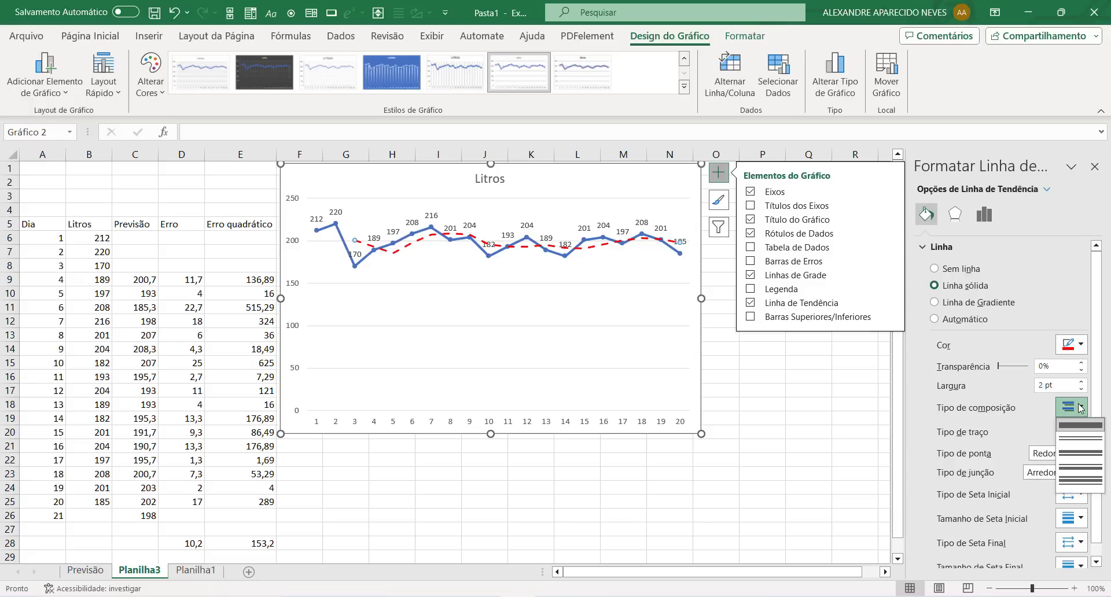
{"action": "left_click", "coordinate": [1079, 408]}
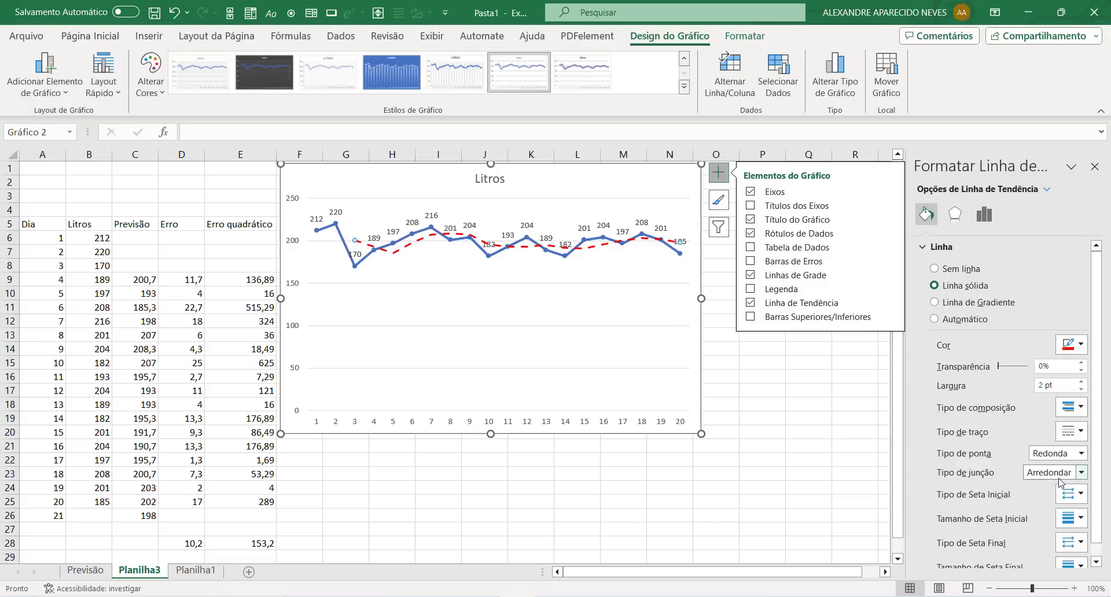
{"action": "scroll", "coordinate": [1024, 501], "scroll_direction": "down", "scroll_amount": 1}
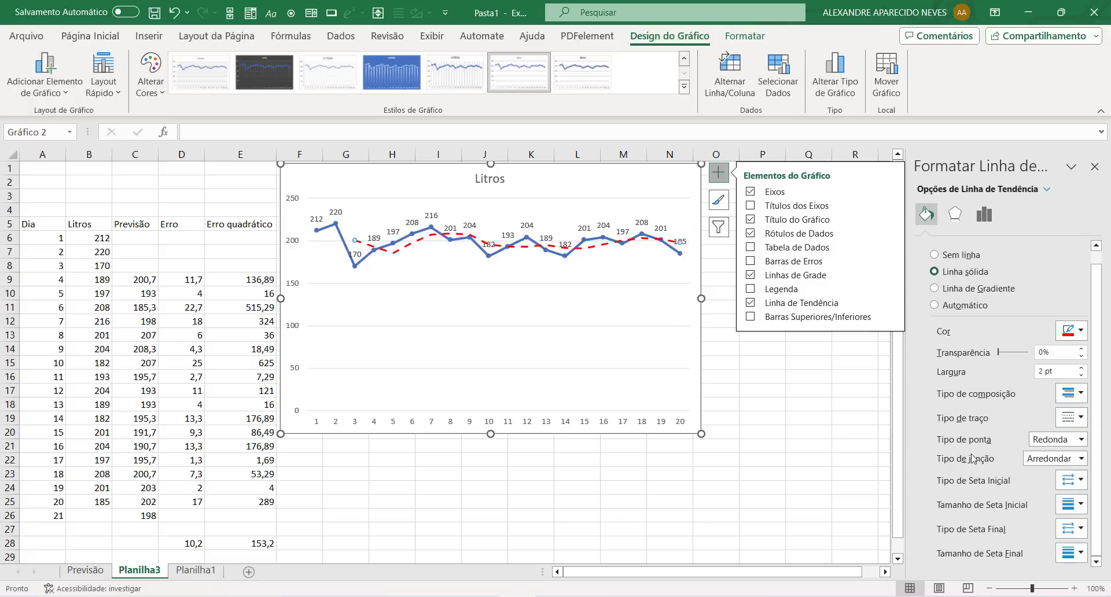
{"action": "left_click", "coordinate": [781, 473]}
{"action": "left_click", "coordinate": [781, 473]}
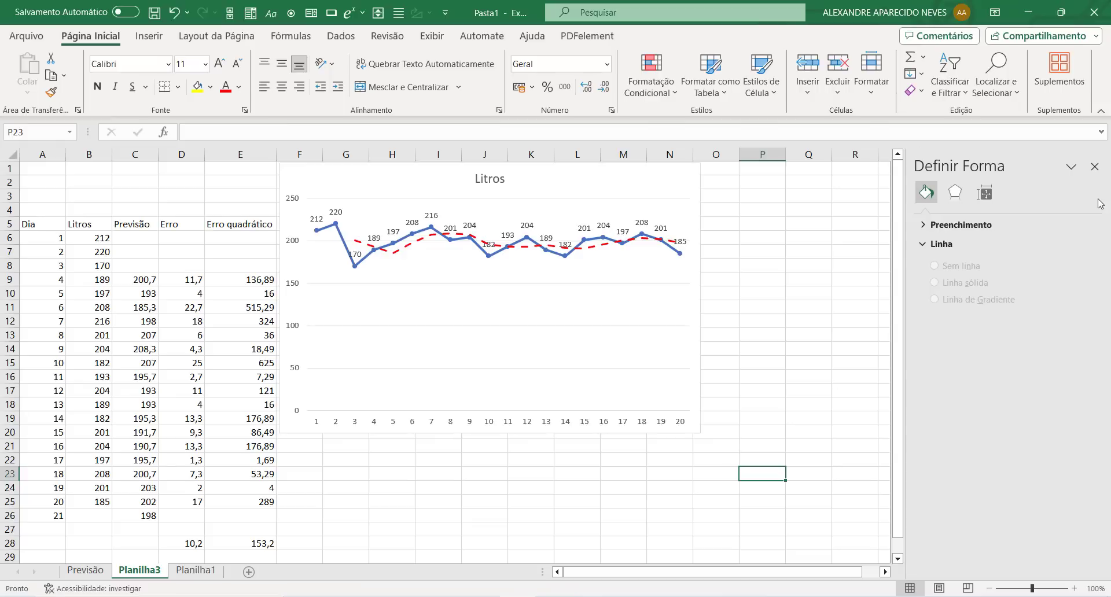
Close the shape formatting pane and nudge the Litros chart slightly to the right
{"action": "left_click", "coordinate": [1093, 166]}
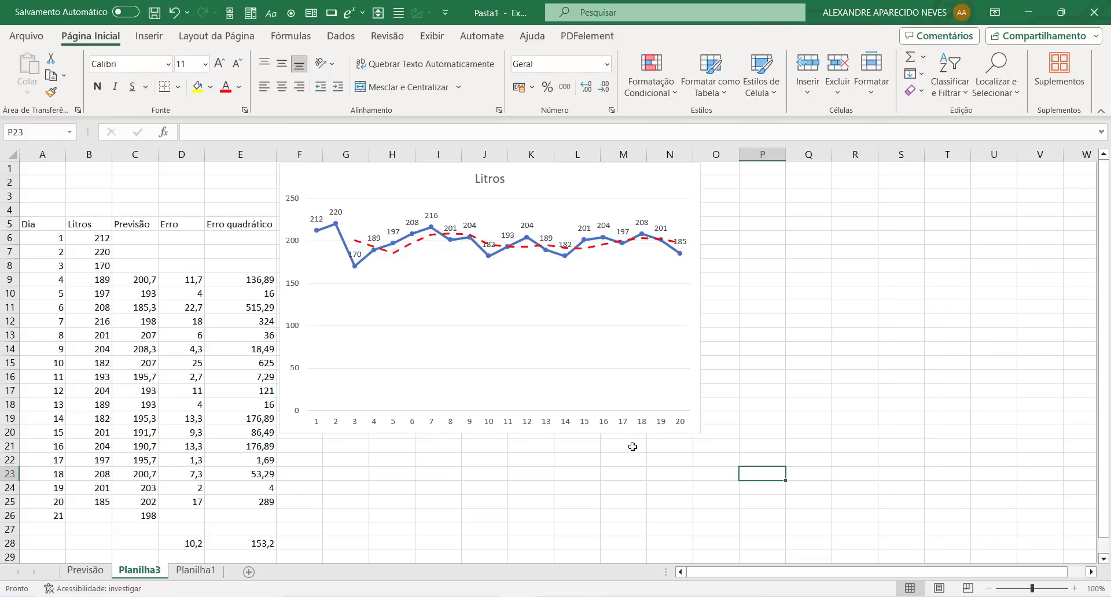
{"action": "left_click_drag", "start_coordinate": [648, 429], "coordinate": [695, 431]}
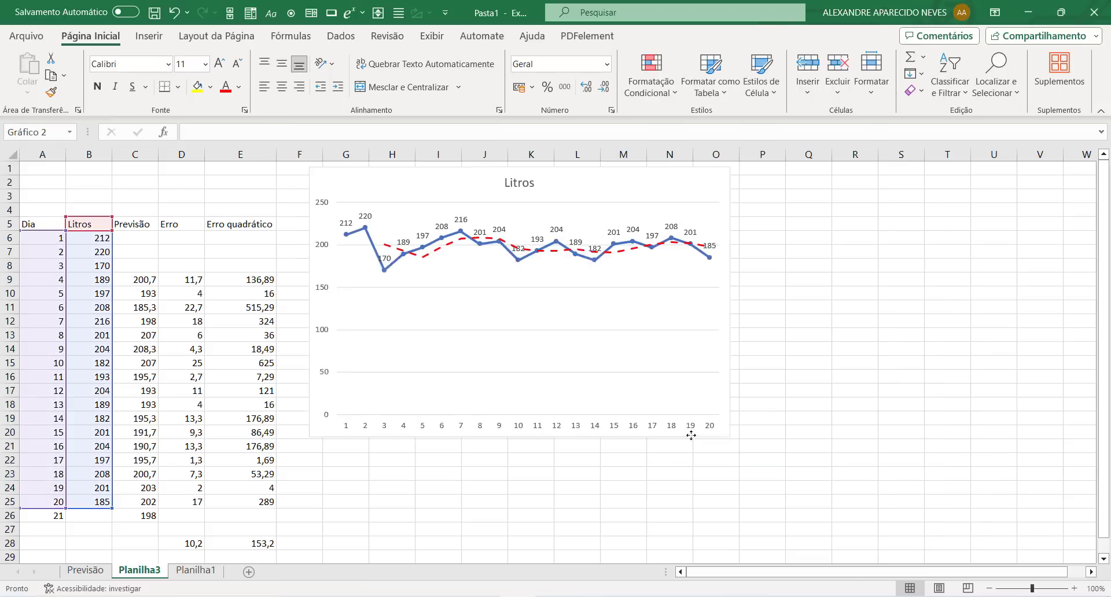
{"action": "left_click", "coordinate": [570, 479]}
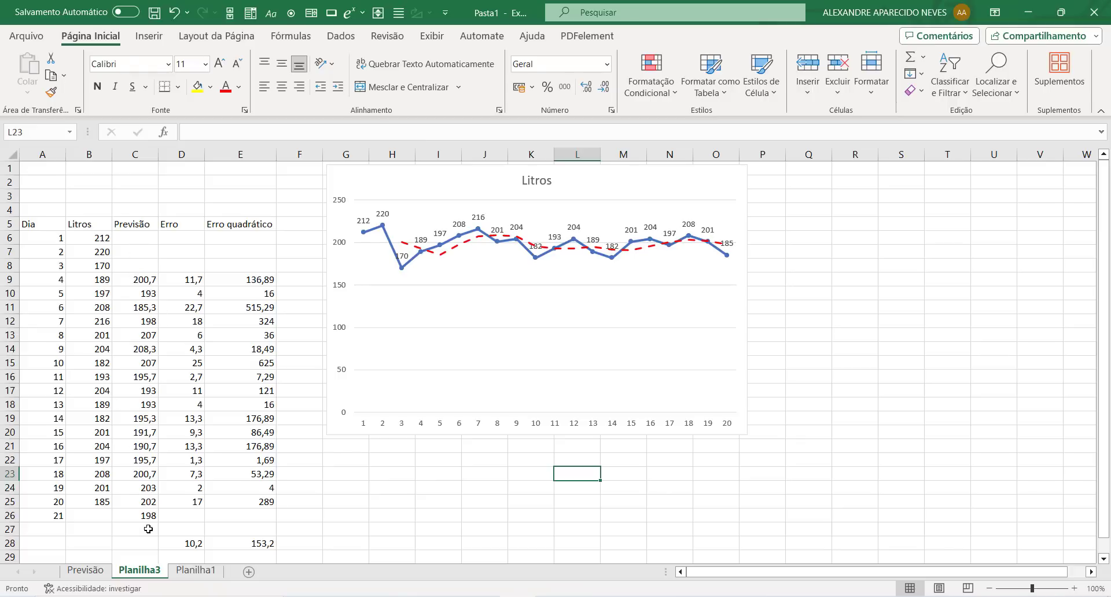
Insert a 2D line-with-markers chart and size it directly below the Litros chart
{"action": "left_click", "coordinate": [158, 44]}
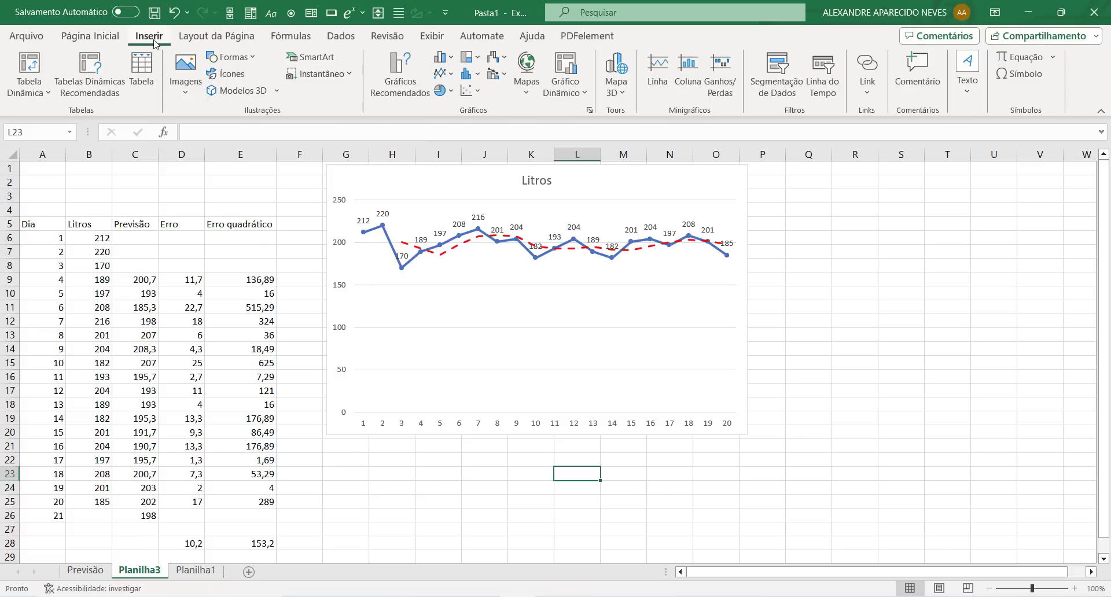
{"action": "left_click", "coordinate": [439, 77]}
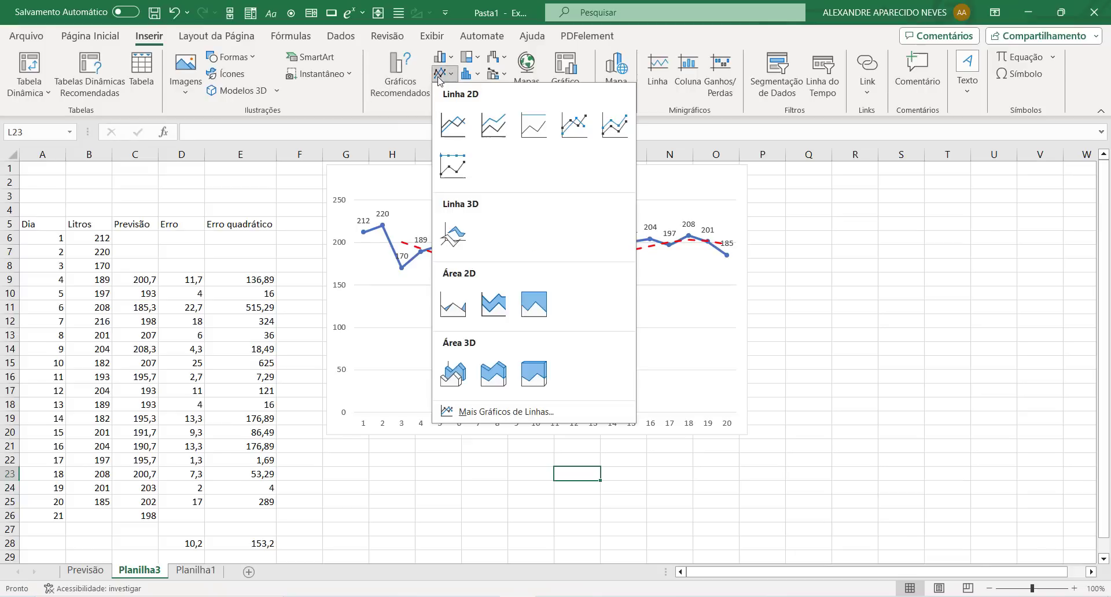
{"action": "left_click", "coordinate": [574, 124]}
{"action": "left_click_drag", "start_coordinate": [596, 369], "coordinate": [536, 506]}
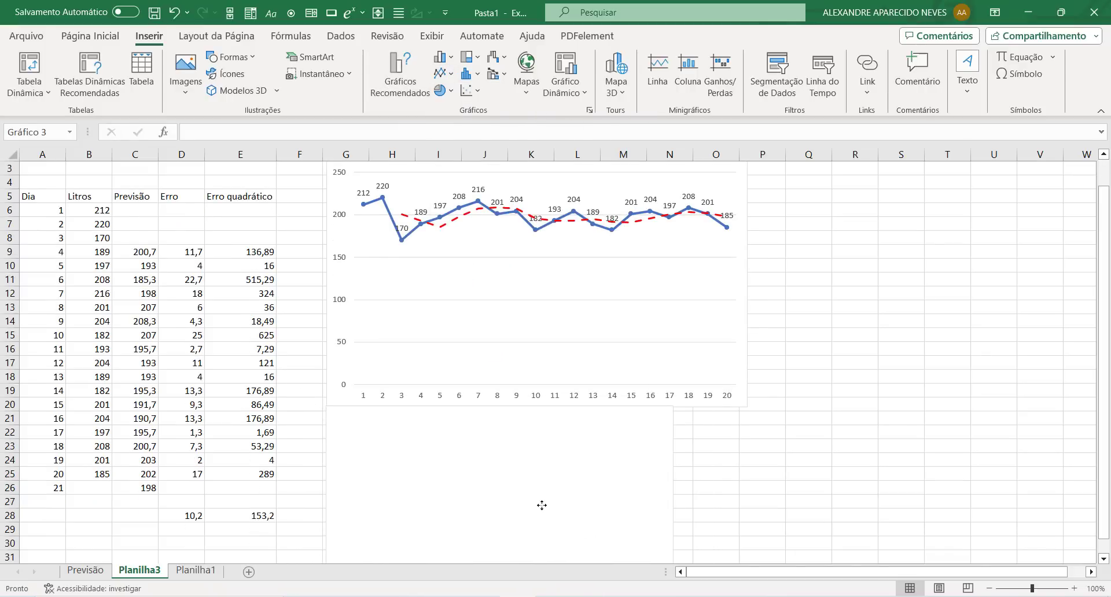
{"action": "left_click_drag", "start_coordinate": [537, 507], "coordinate": [541, 506]}
{"action": "scroll", "coordinate": [817, 456], "scroll_direction": "down", "scroll_amount": 3}
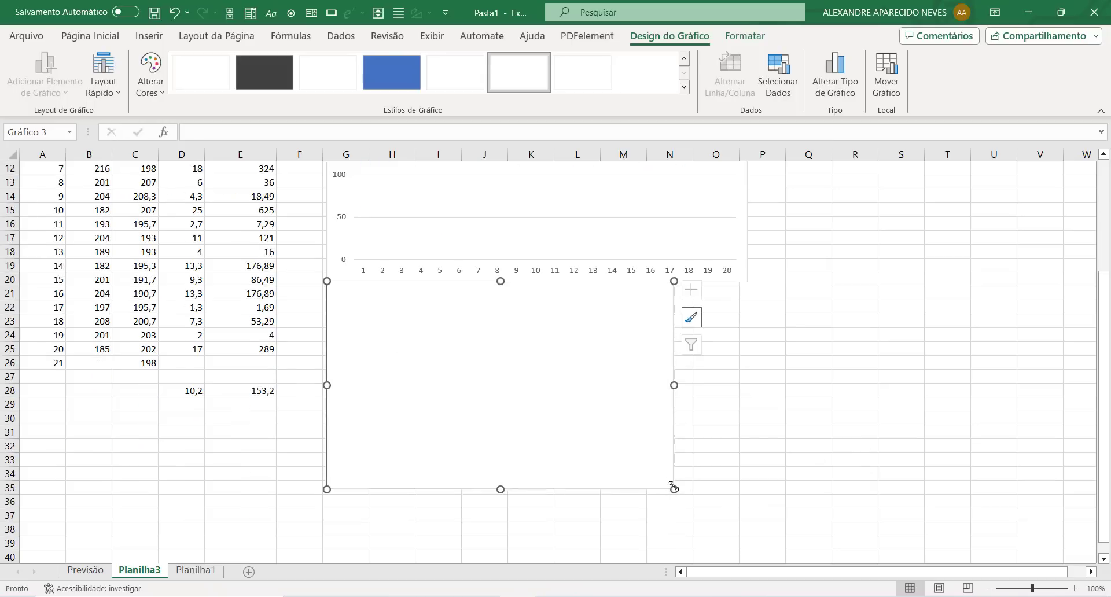
{"action": "left_click_drag", "start_coordinate": [674, 488], "coordinate": [746, 526]}
{"action": "scroll", "coordinate": [668, 408], "scroll_direction": "up", "scroll_amount": 4}
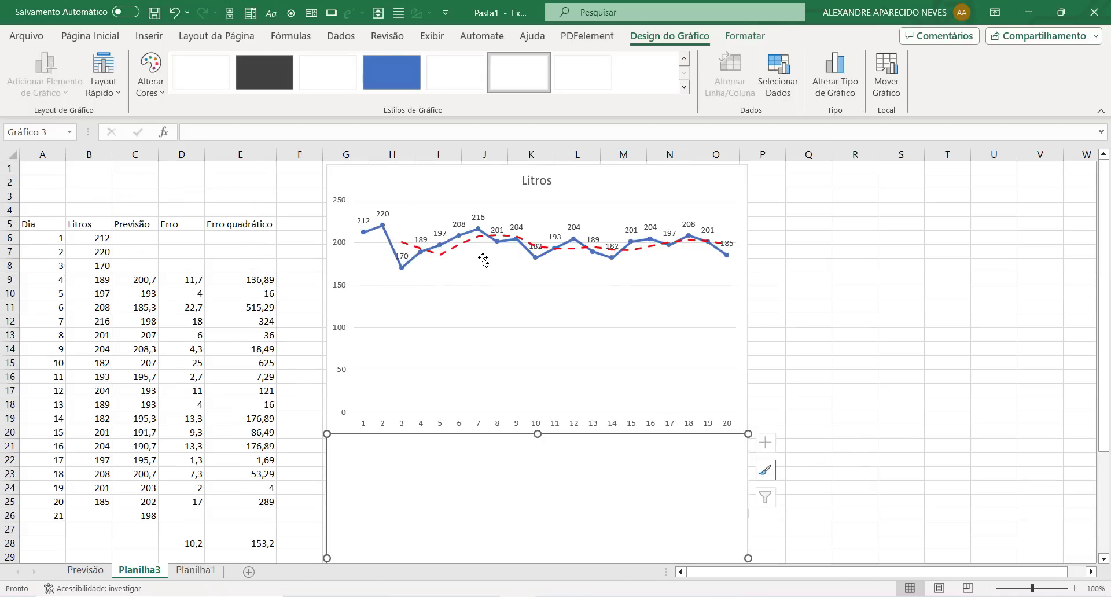
{"action": "right_click", "coordinate": [541, 509]}
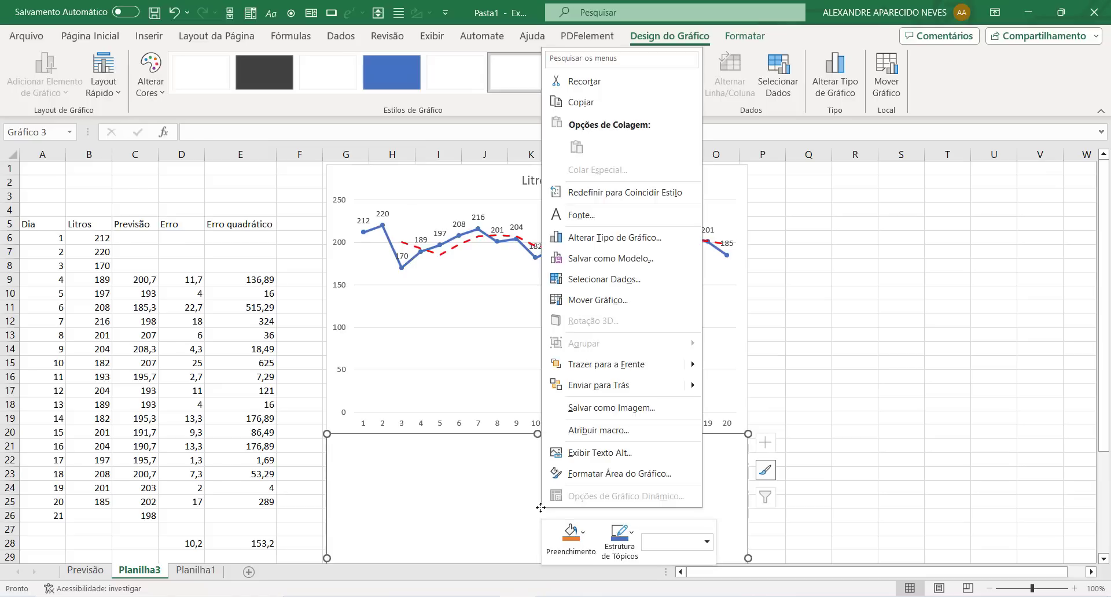
Add a chart series named from C5 (Previsão) with values C6:C26
{"action": "left_click", "coordinate": [641, 280]}
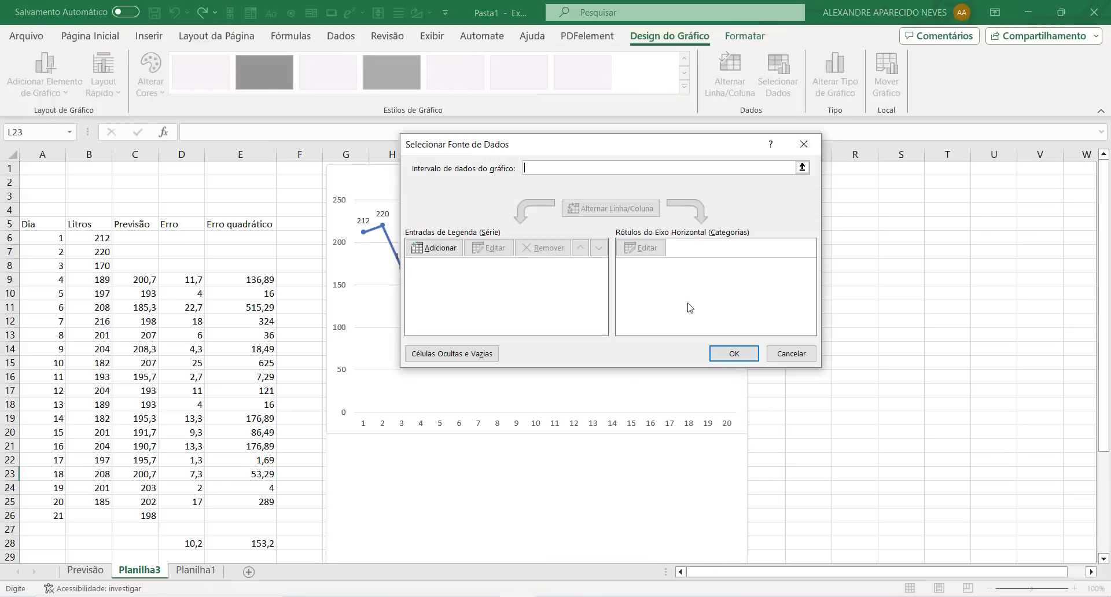
{"action": "left_click", "coordinate": [454, 253]}
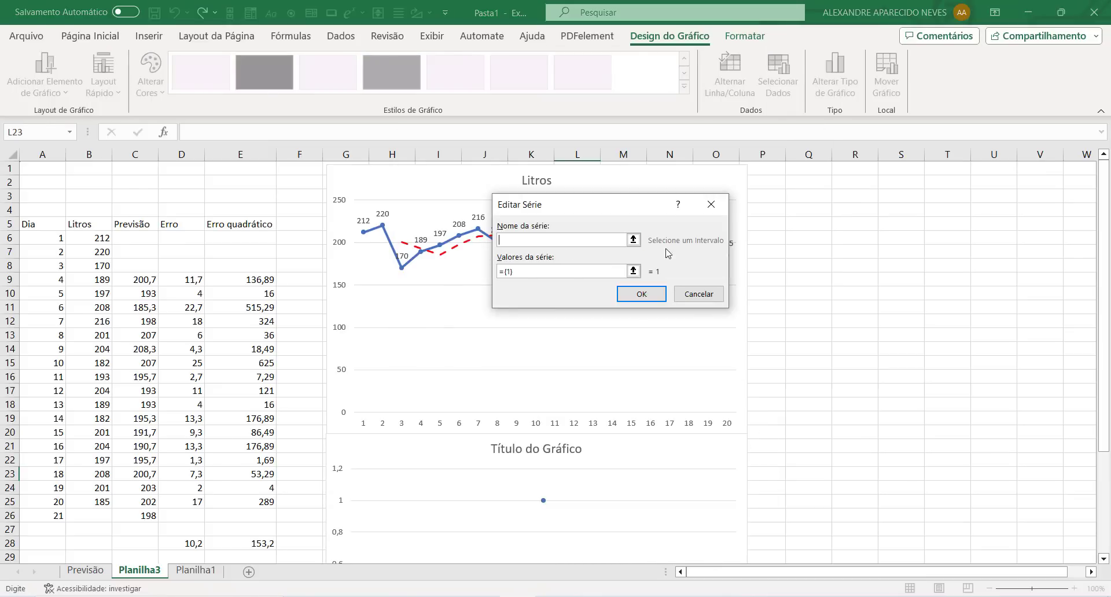
{"action": "left_click", "coordinate": [633, 271]}
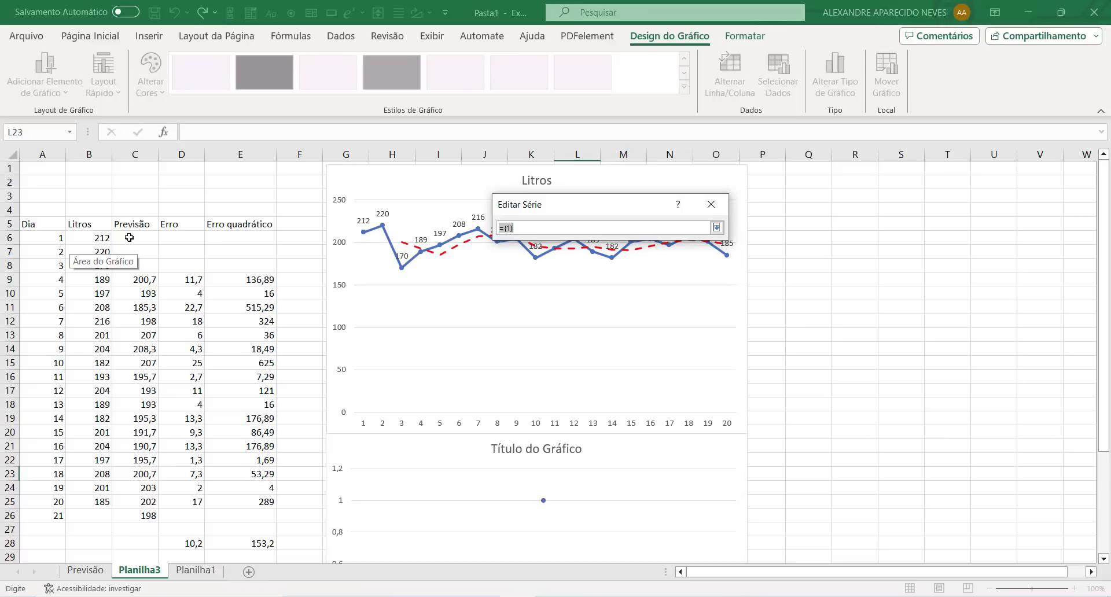
{"action": "left_click_drag", "start_coordinate": [129, 237], "coordinate": [142, 510]}
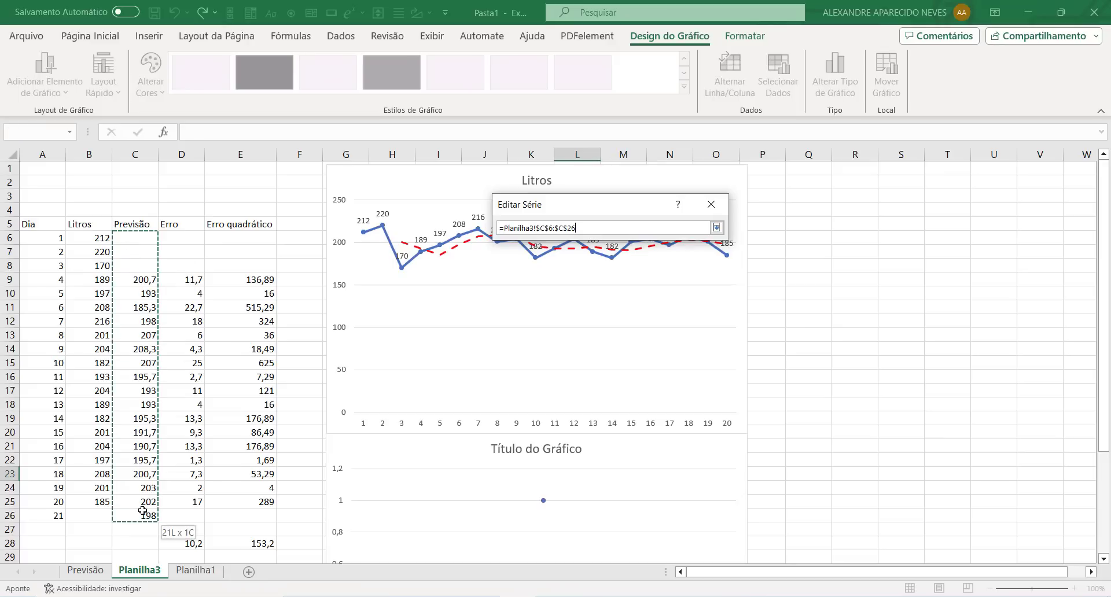
{"action": "left_click", "coordinate": [716, 228]}
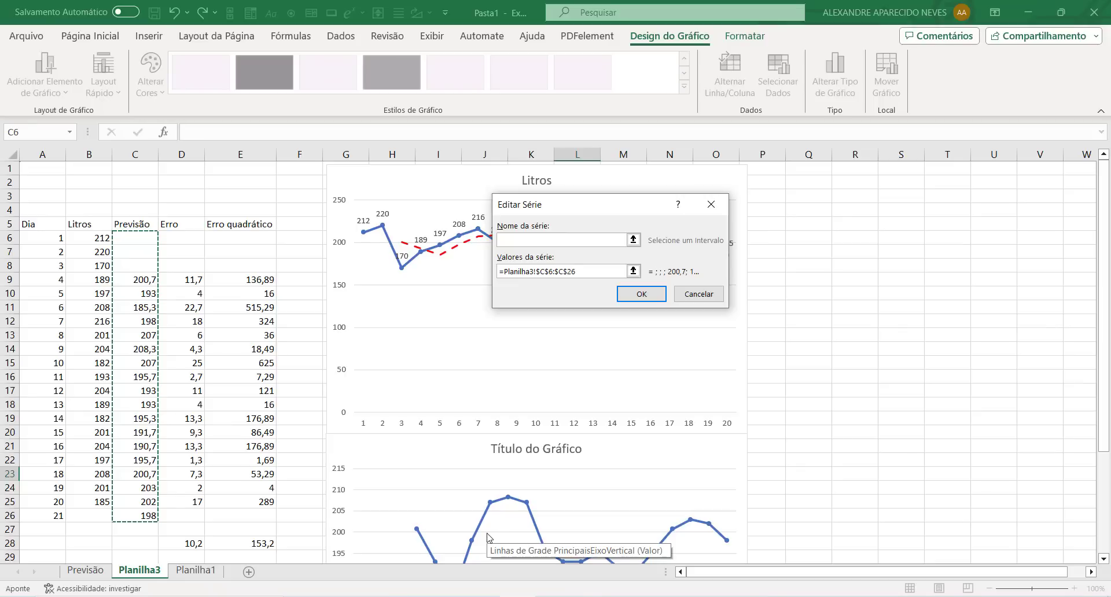
{"action": "left_click", "coordinate": [632, 240]}
{"action": "left_click", "coordinate": [122, 224]}
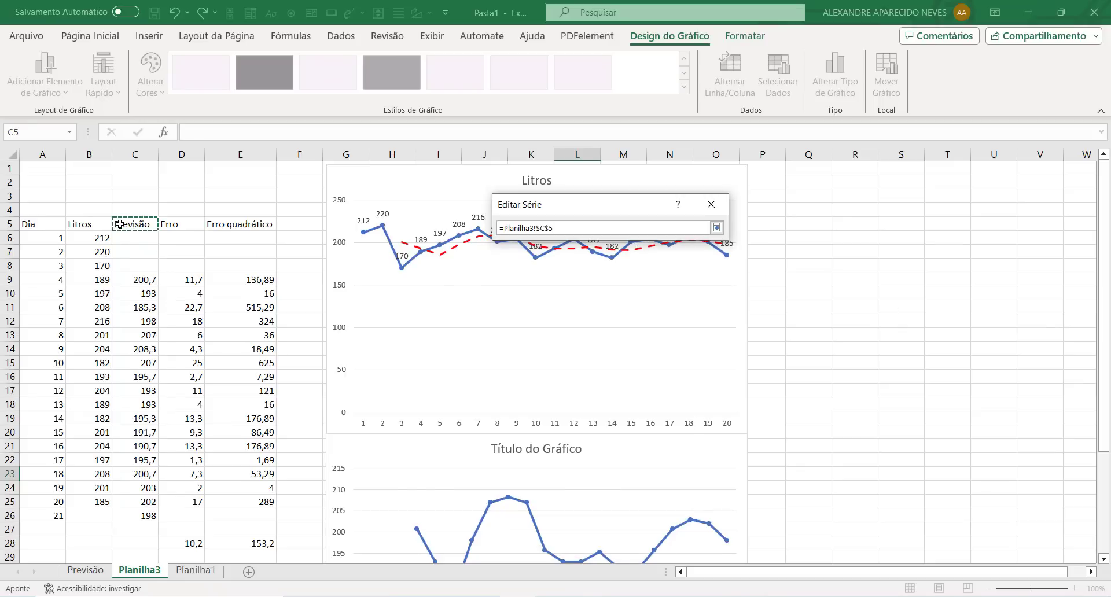
{"action": "left_click", "coordinate": [723, 228]}
{"action": "left_click", "coordinate": [641, 295]}
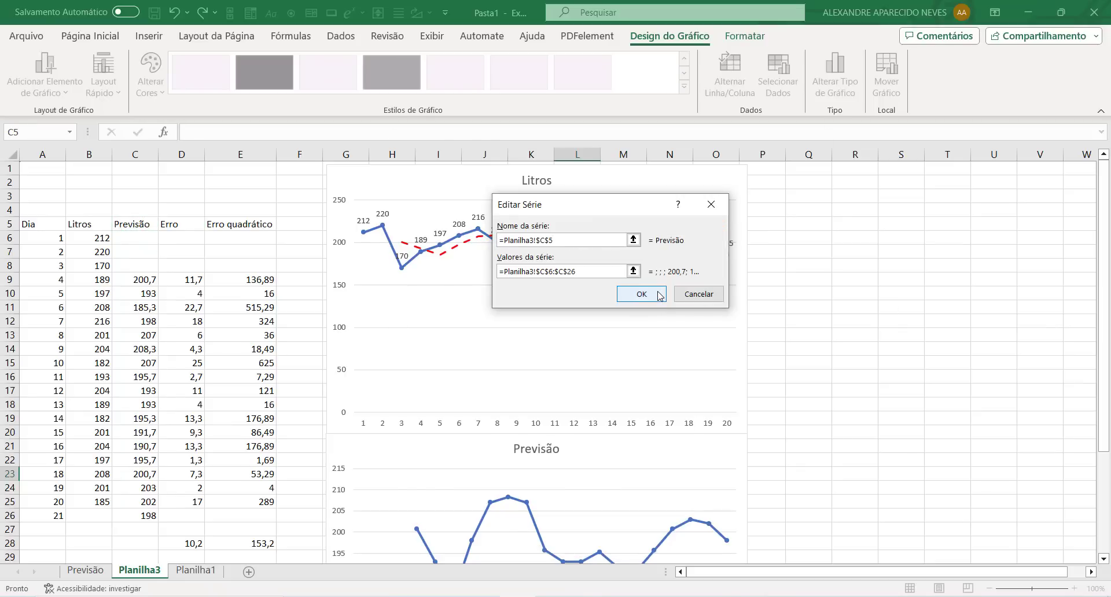
Use the day numbers A6:A26 as horizontal axis labels and apply the data changes
{"action": "left_click", "coordinate": [643, 248]}
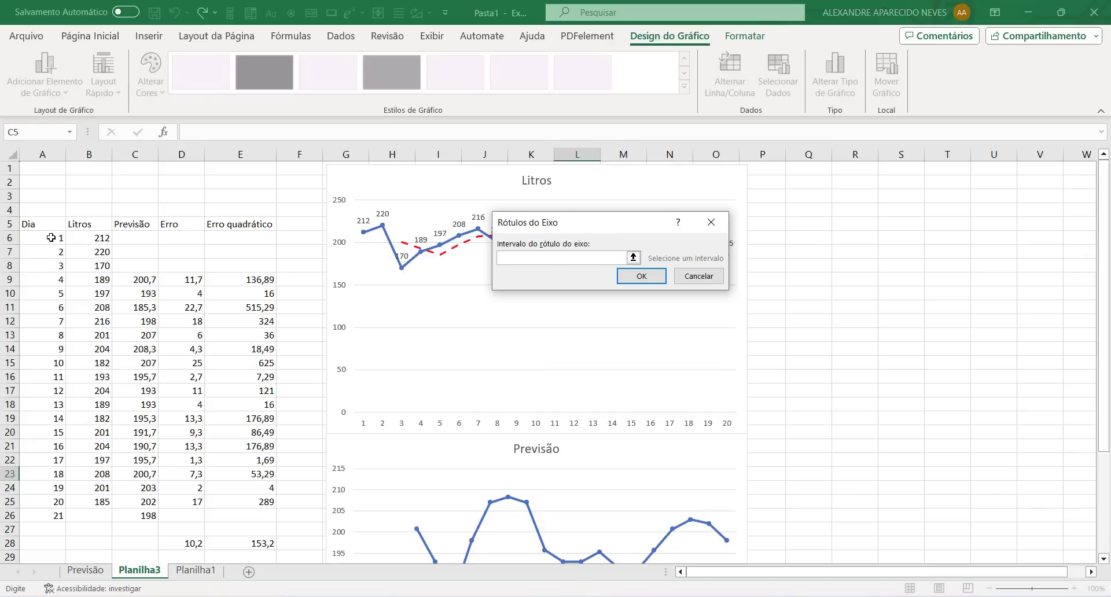
{"action": "left_click_drag", "start_coordinate": [51, 237], "coordinate": [57, 516]}
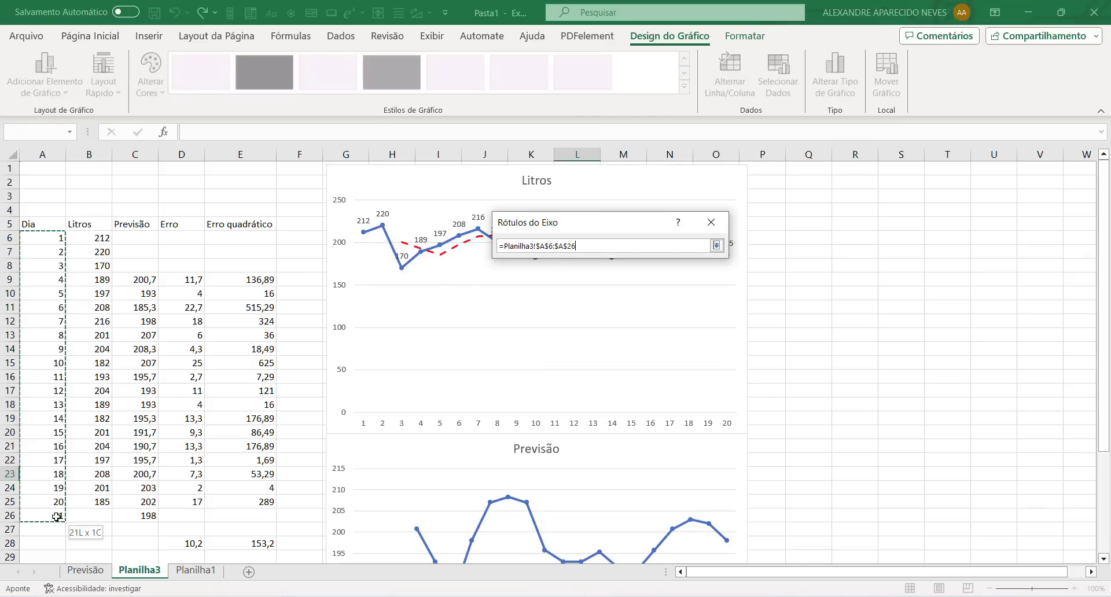
{"action": "left_click", "coordinate": [643, 278]}
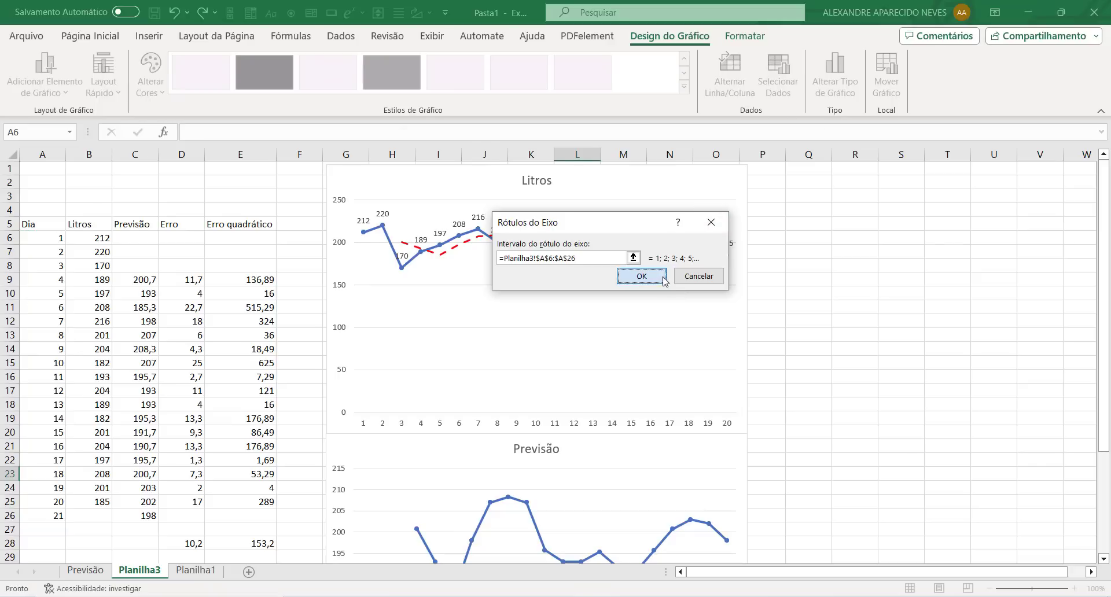
{"action": "left_click", "coordinate": [733, 353]}
{"action": "scroll", "coordinate": [873, 336], "scroll_direction": "down", "scroll_amount": 3}
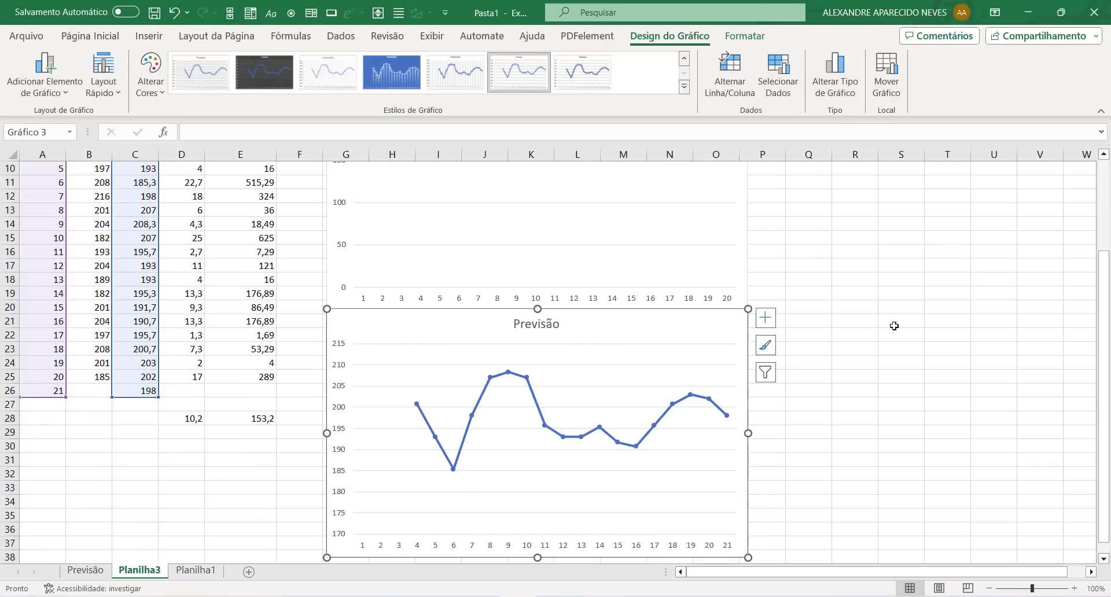
{"action": "scroll", "coordinate": [878, 331], "scroll_direction": "up", "scroll_amount": 3}
{"action": "scroll", "coordinate": [883, 330], "scroll_direction": "down", "scroll_amount": 3}
{"action": "scroll", "coordinate": [742, 392], "scroll_direction": "up", "scroll_amount": 3}
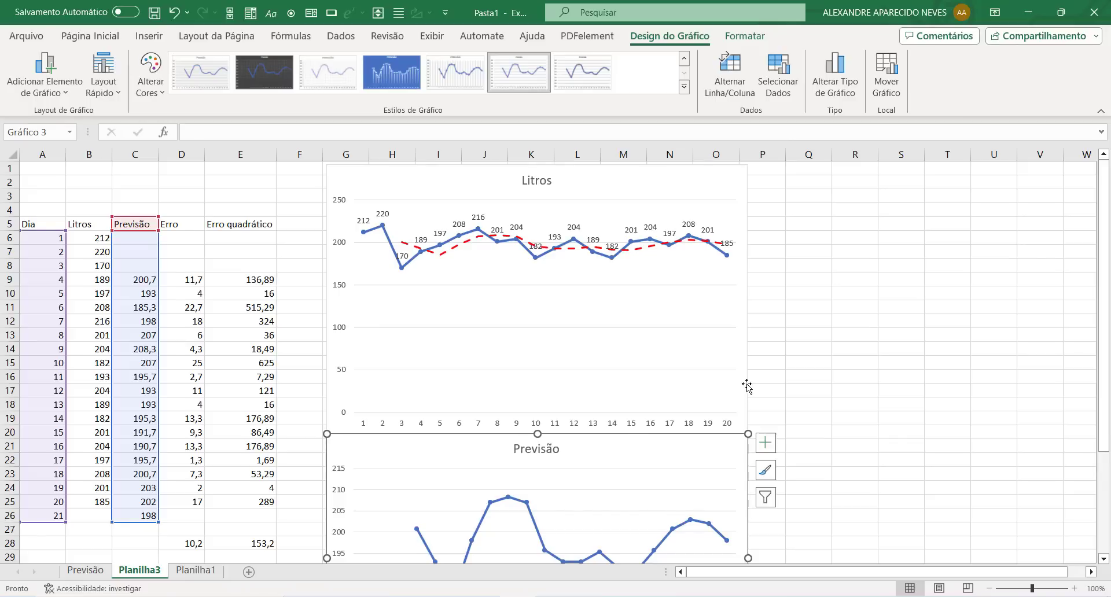
{"action": "scroll", "coordinate": [743, 389], "scroll_direction": "down", "scroll_amount": 3}
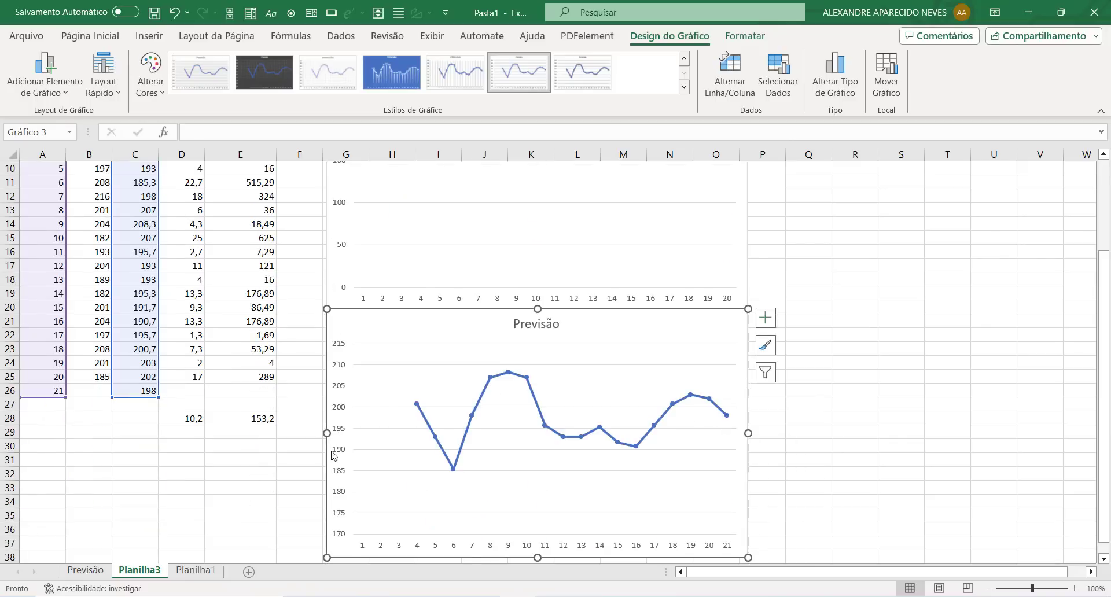
{"action": "scroll", "coordinate": [359, 454], "scroll_direction": "up", "scroll_amount": 3}
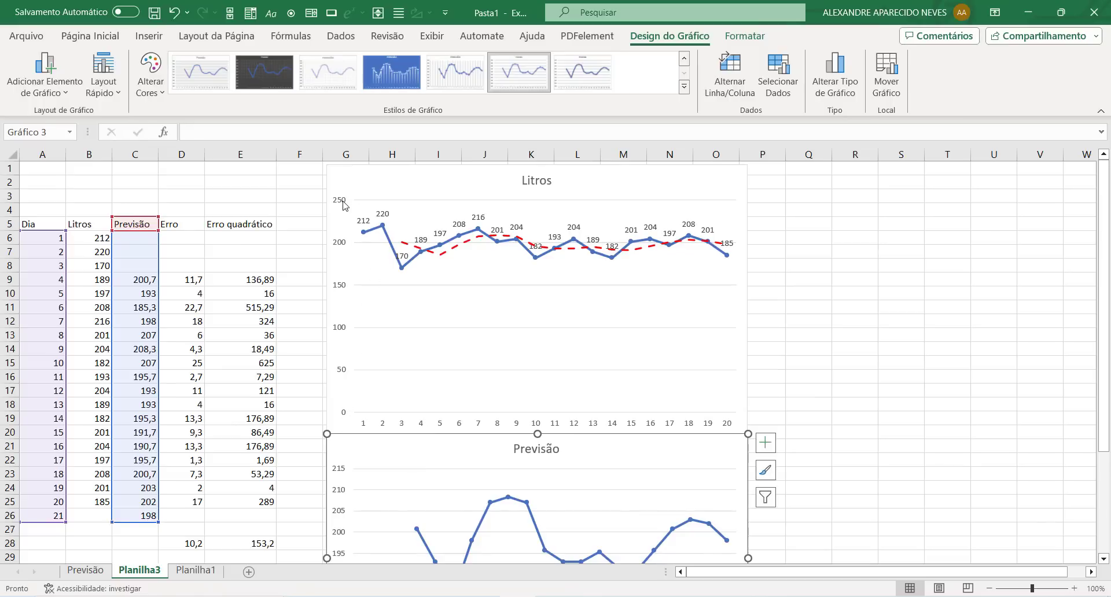
{"action": "scroll", "coordinate": [351, 252], "scroll_direction": "down", "scroll_amount": 5}
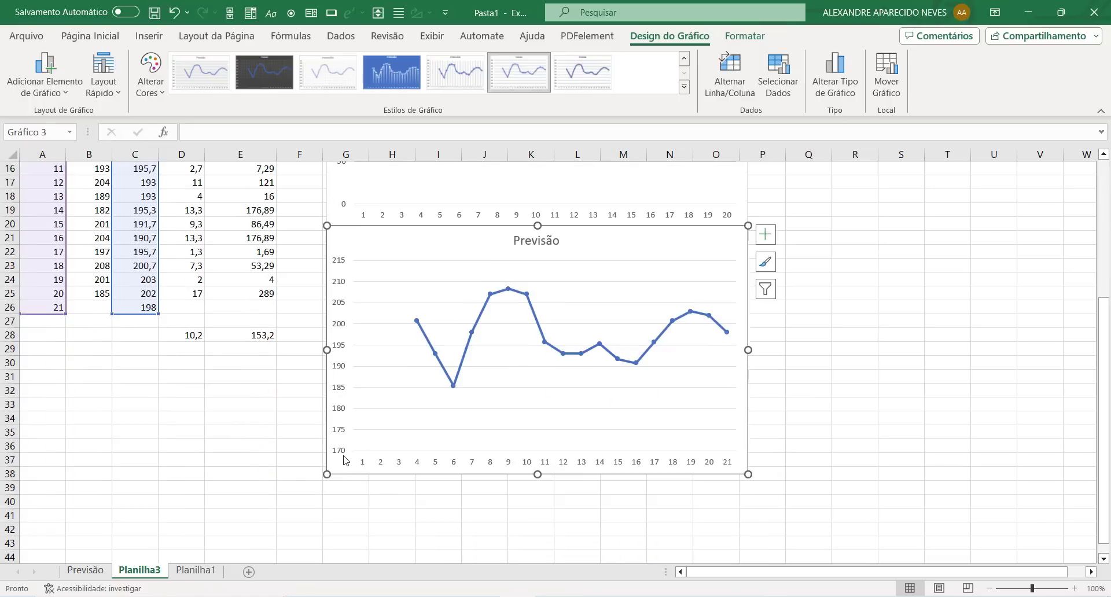
In Formatar Eixo, change the vertical axis minimum from 170 to 0 and the maximum to 250
{"action": "left_click", "coordinate": [342, 267]}
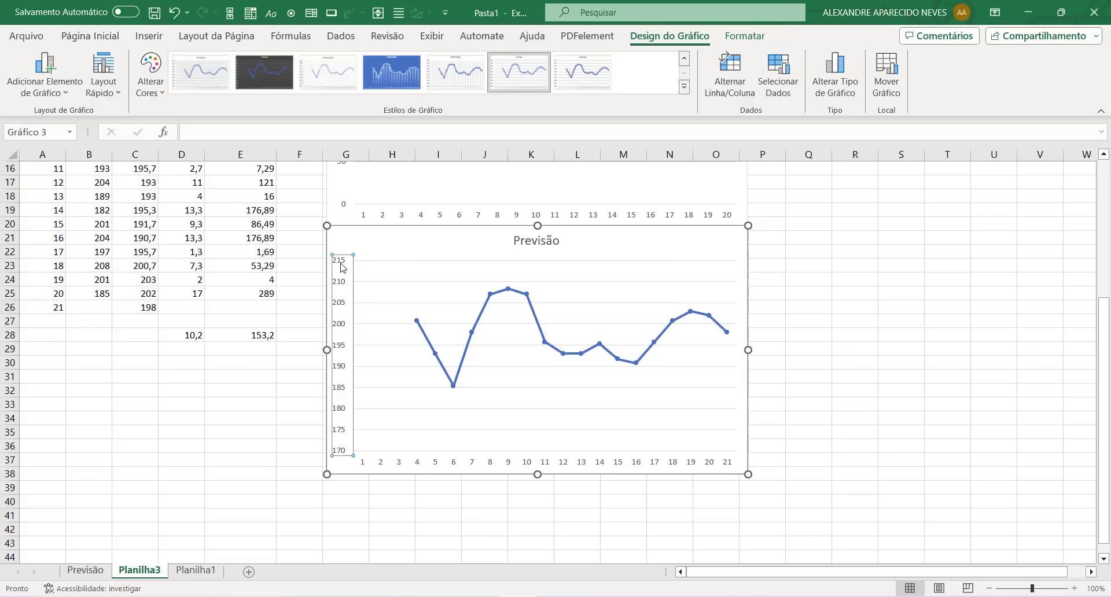
{"action": "double_click", "coordinate": [342, 267]}
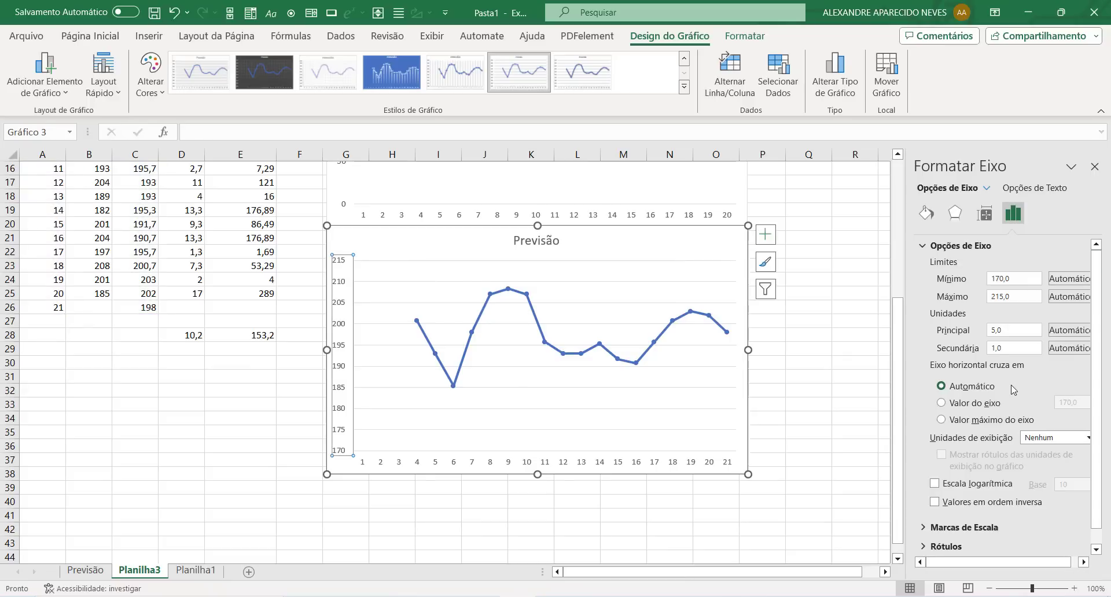
{"action": "left_click_drag", "start_coordinate": [1040, 276], "coordinate": [976, 291]}
{"action": "type", "text": "0"}
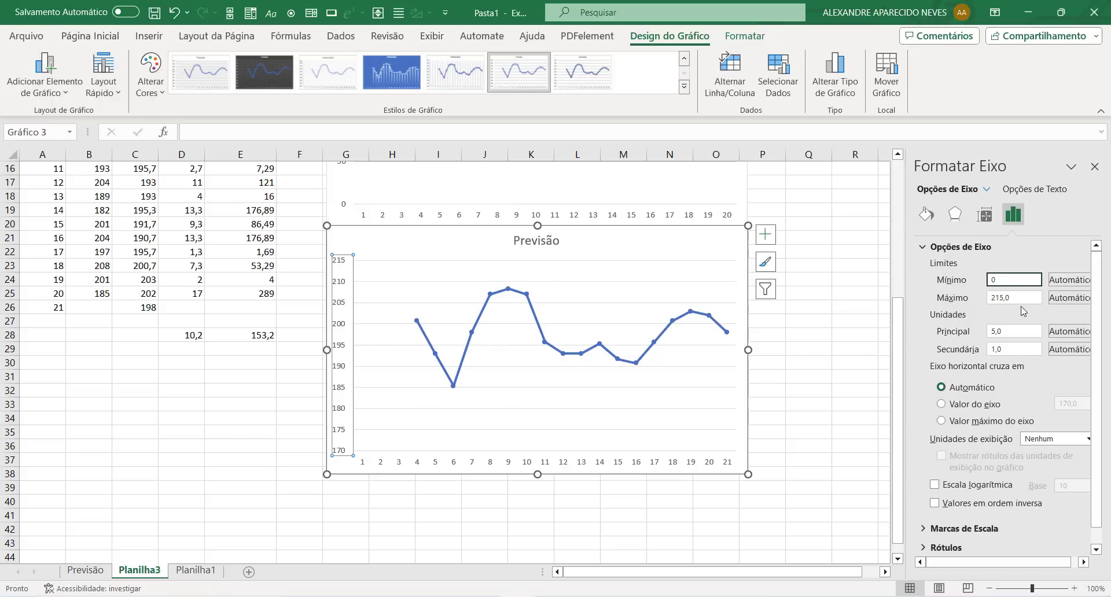
{"action": "key", "text": "Tab"}
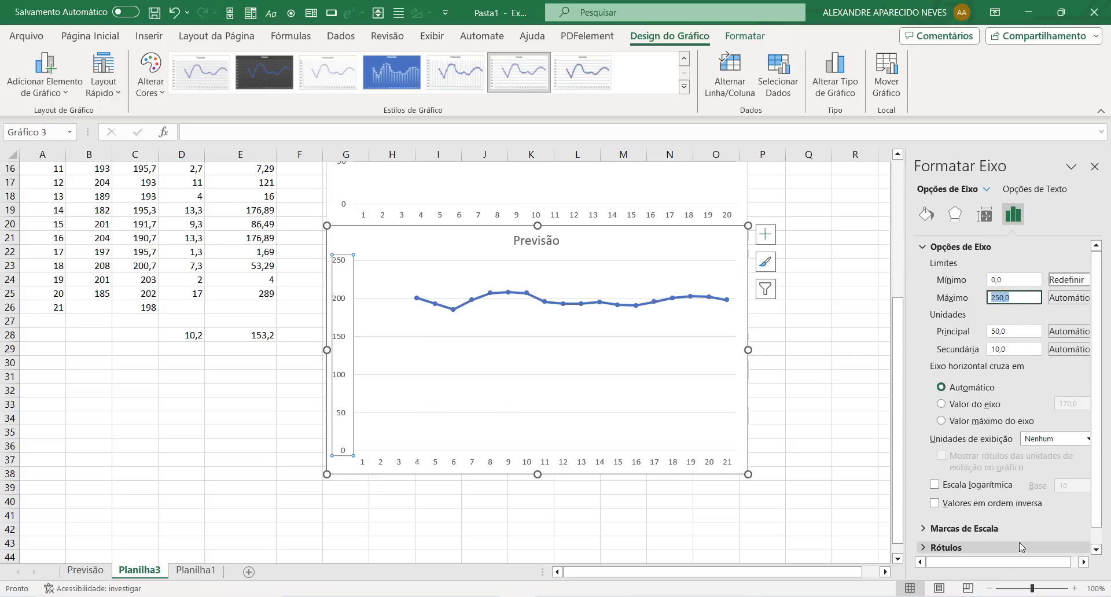
{"action": "type", "text": "250"}
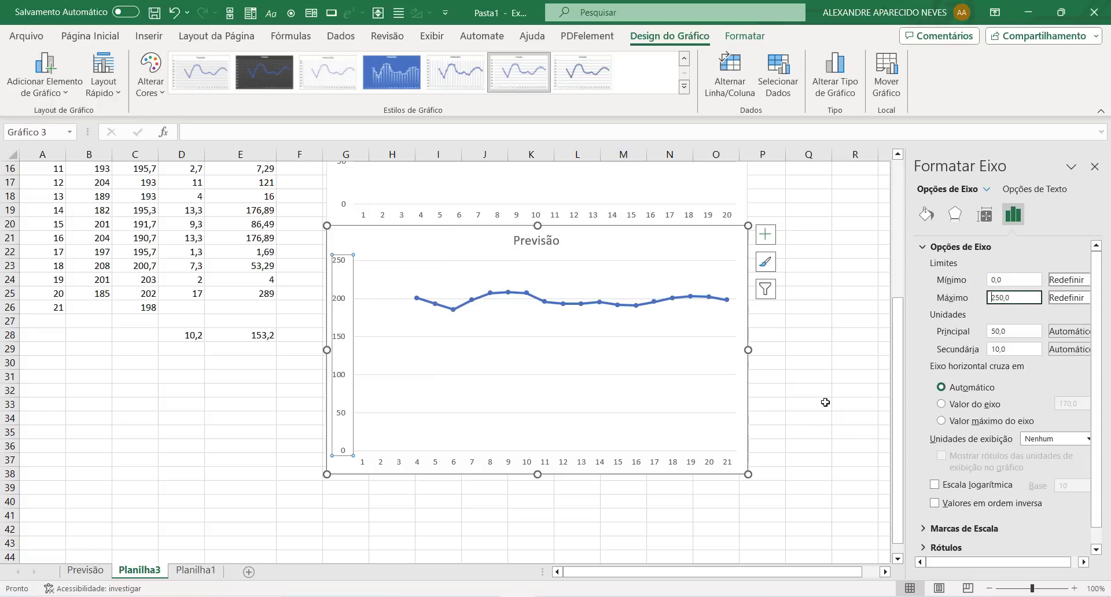
{"action": "left_click", "coordinate": [1094, 166]}
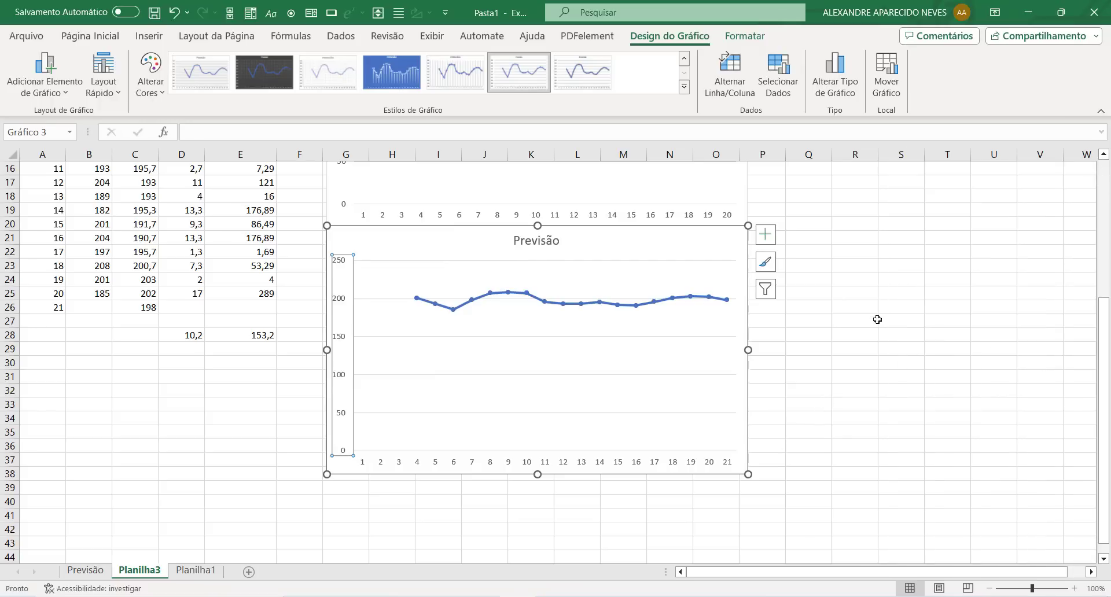
{"action": "scroll", "coordinate": [827, 375], "scroll_direction": "up", "scroll_amount": 5}
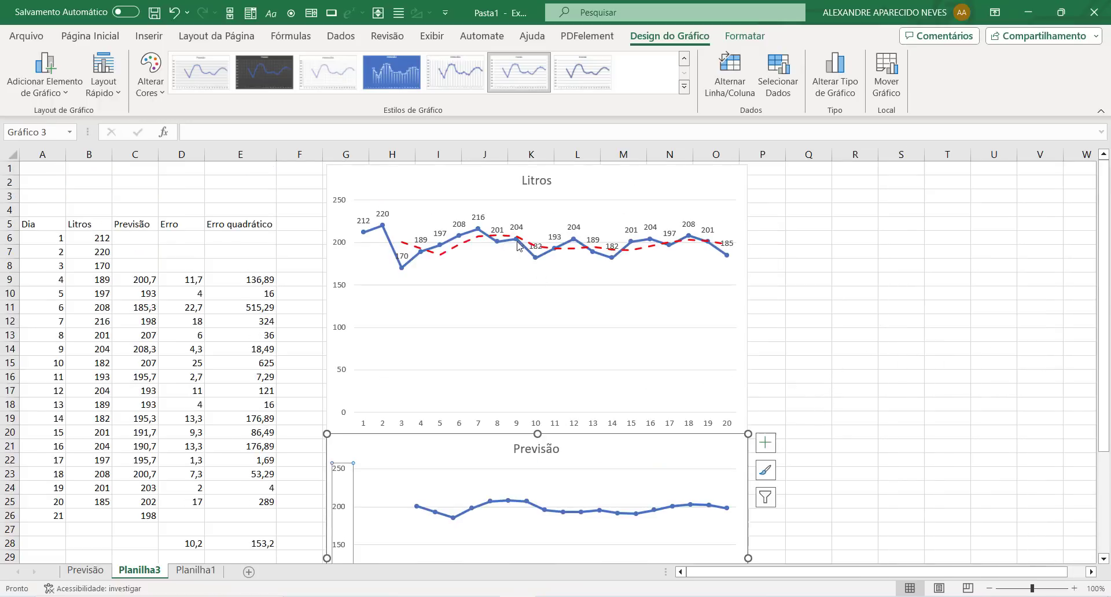
{"action": "scroll", "coordinate": [523, 277], "scroll_direction": "down", "scroll_amount": 3}
{"action": "scroll", "coordinate": [538, 291], "scroll_direction": "up", "scroll_amount": 2}
{"action": "scroll", "coordinate": [538, 290], "scroll_direction": "up", "scroll_amount": 1}
{"action": "scroll", "coordinate": [535, 305], "scroll_direction": "down", "scroll_amount": 2}
{"action": "left_click", "coordinate": [528, 421]}
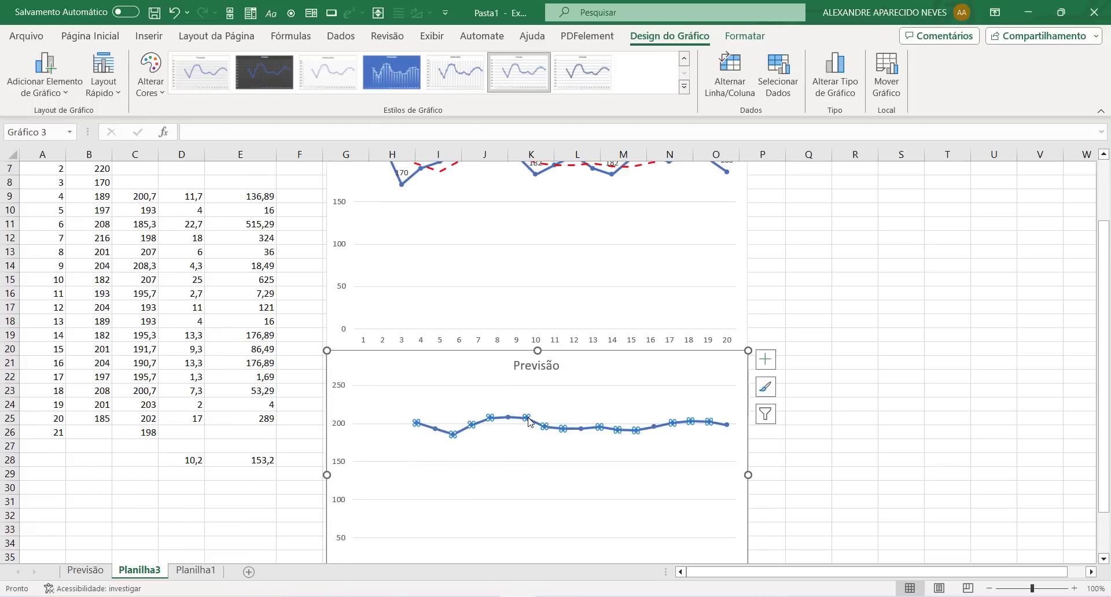
{"action": "scroll", "coordinate": [518, 191], "scroll_direction": "up", "scroll_amount": 1}
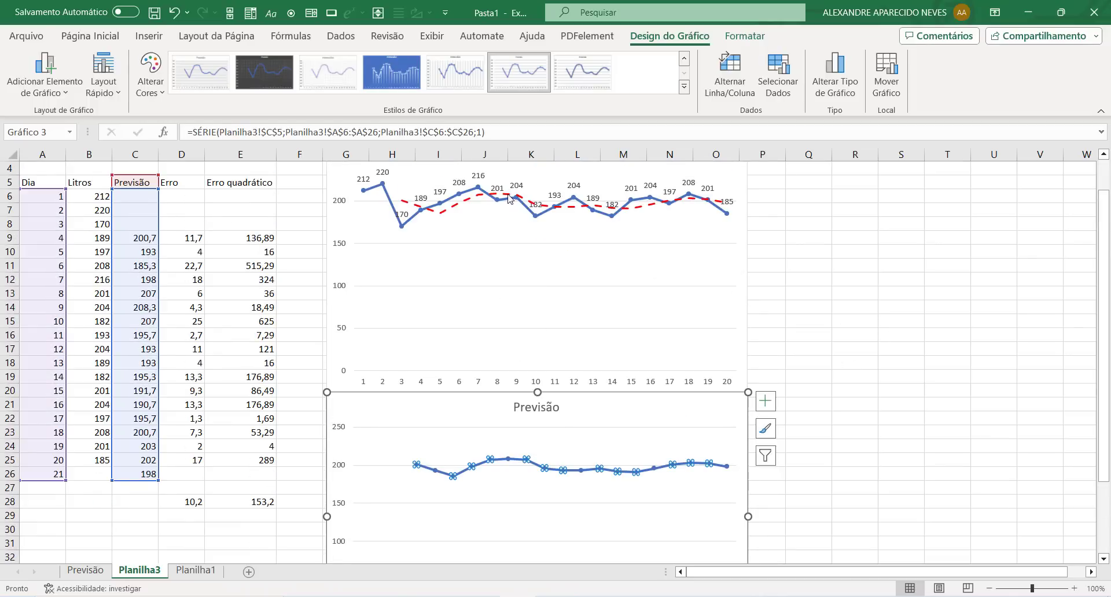
{"action": "left_click", "coordinate": [517, 194]}
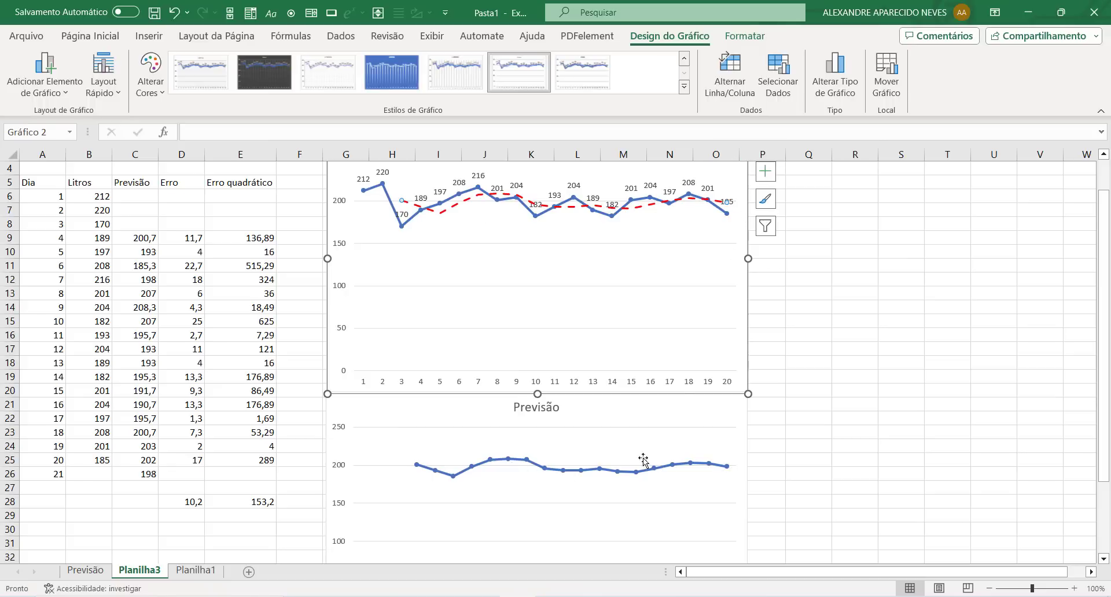
{"action": "mouse_move", "coordinate": [672, 464]}
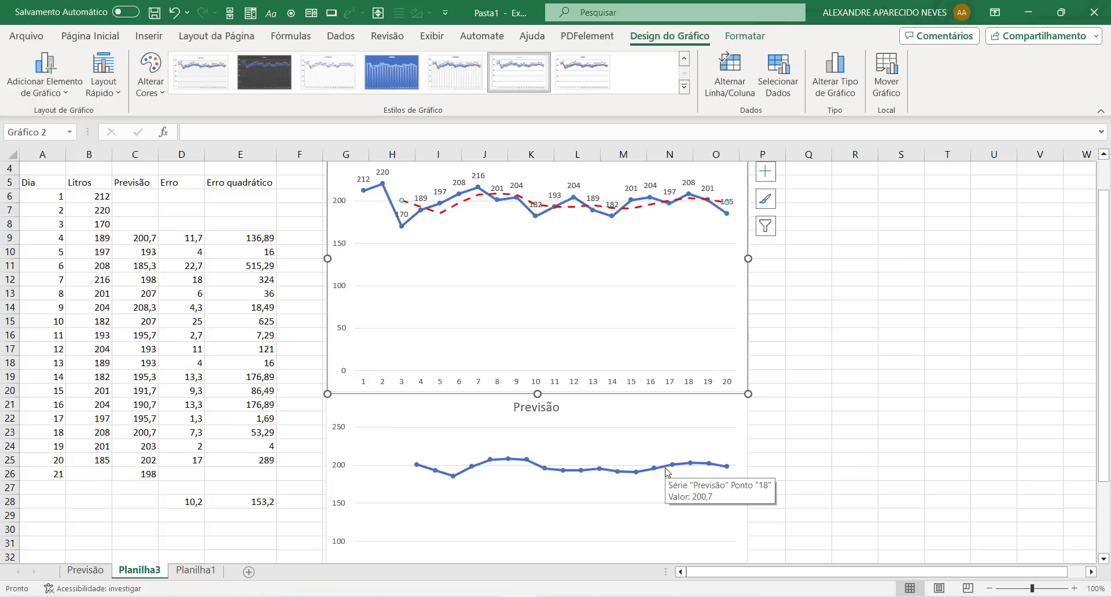
{"action": "left_click", "coordinate": [665, 471]}
{"action": "right_click", "coordinate": [665, 471]}
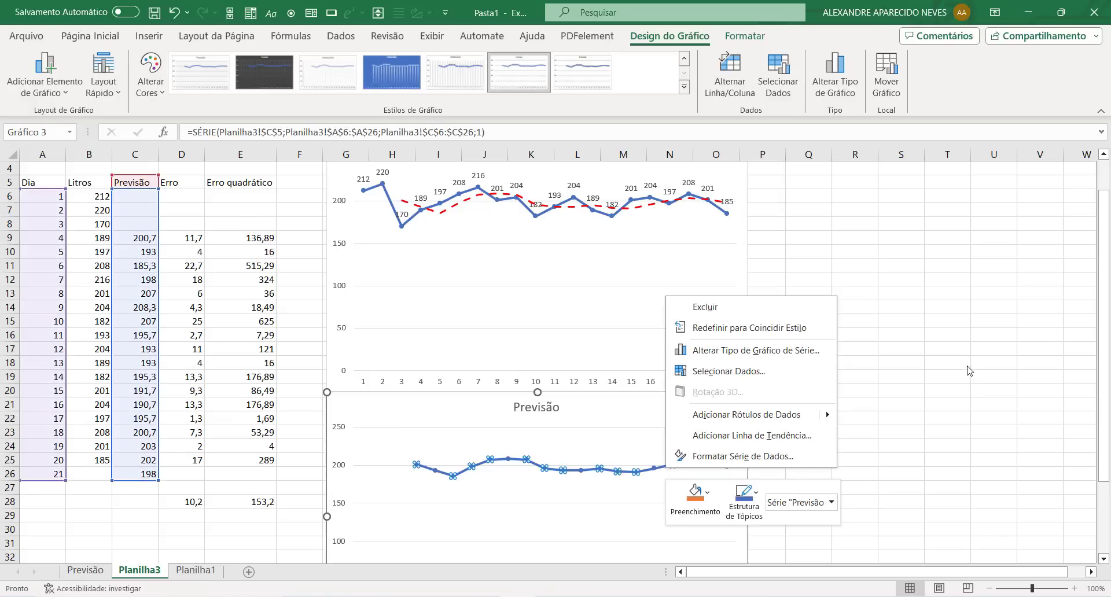
{"action": "key", "text": "Escape"}
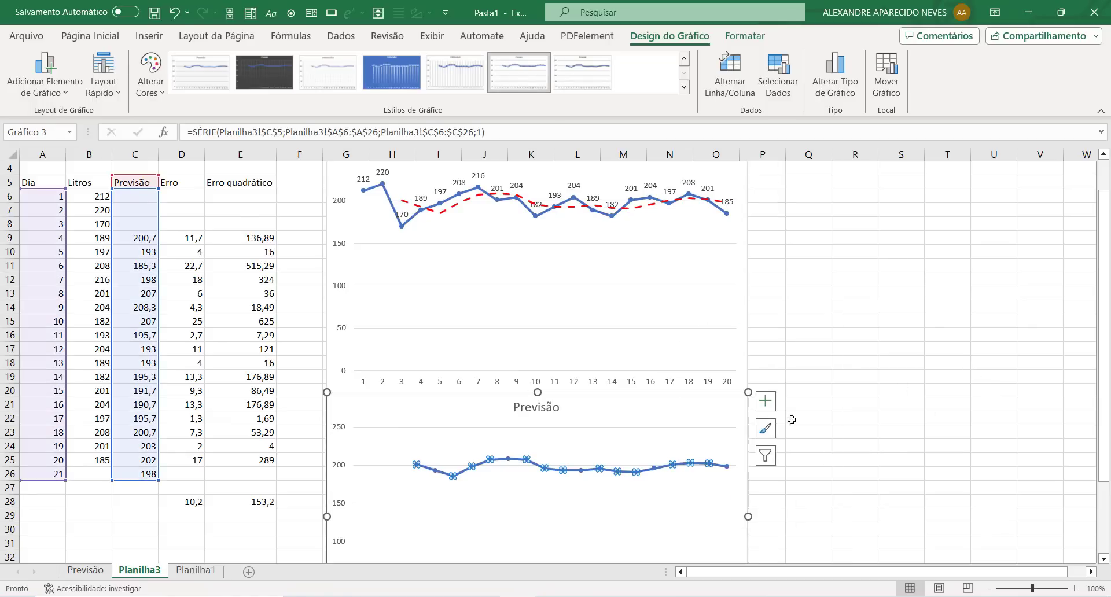
{"action": "left_click", "coordinate": [764, 400]}
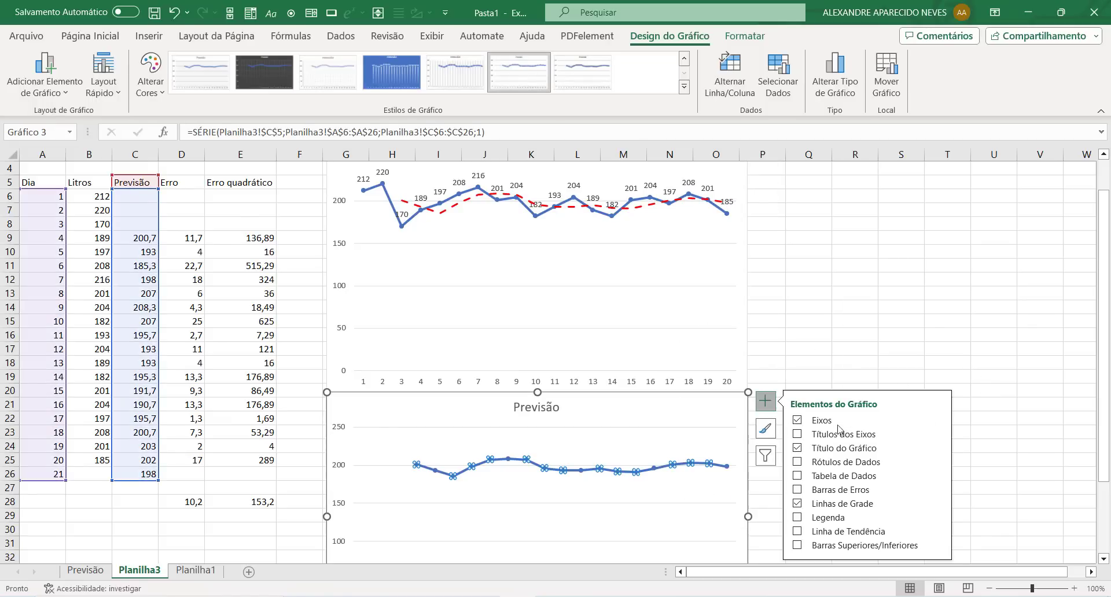
{"action": "left_click", "coordinate": [860, 463]}
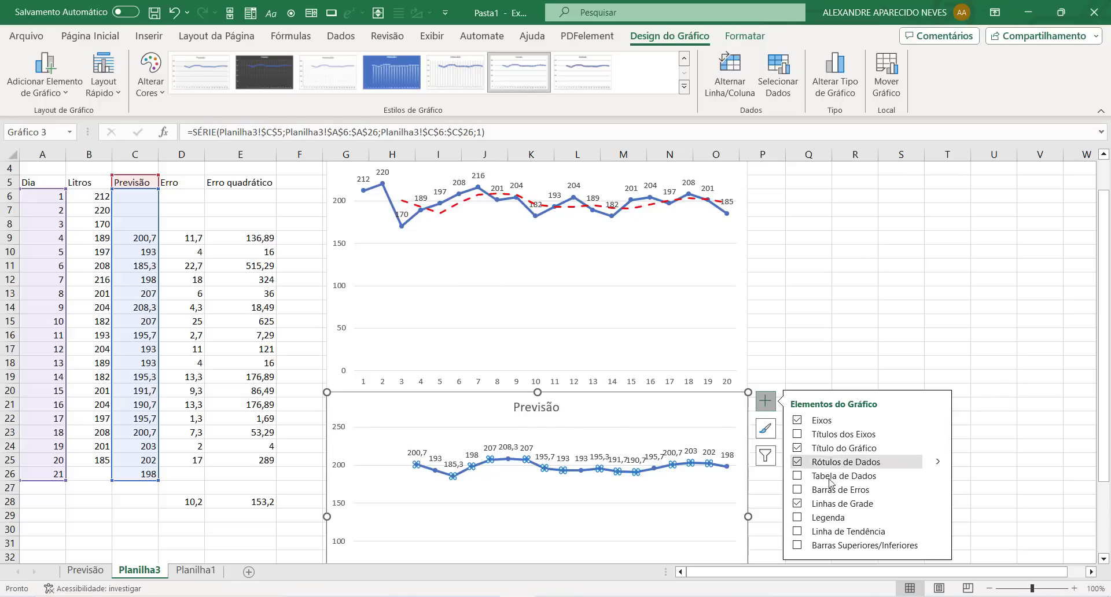
{"action": "left_click", "coordinate": [839, 462]}
{"action": "left_click", "coordinate": [865, 296]}
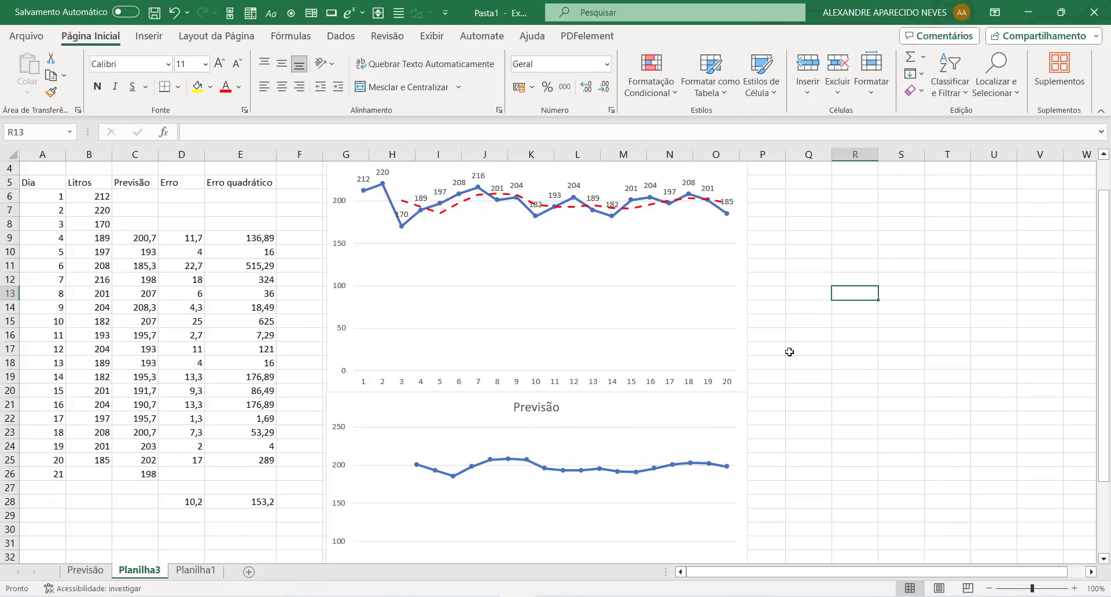
{"action": "scroll", "coordinate": [775, 354], "scroll_direction": "up", "scroll_amount": 1}
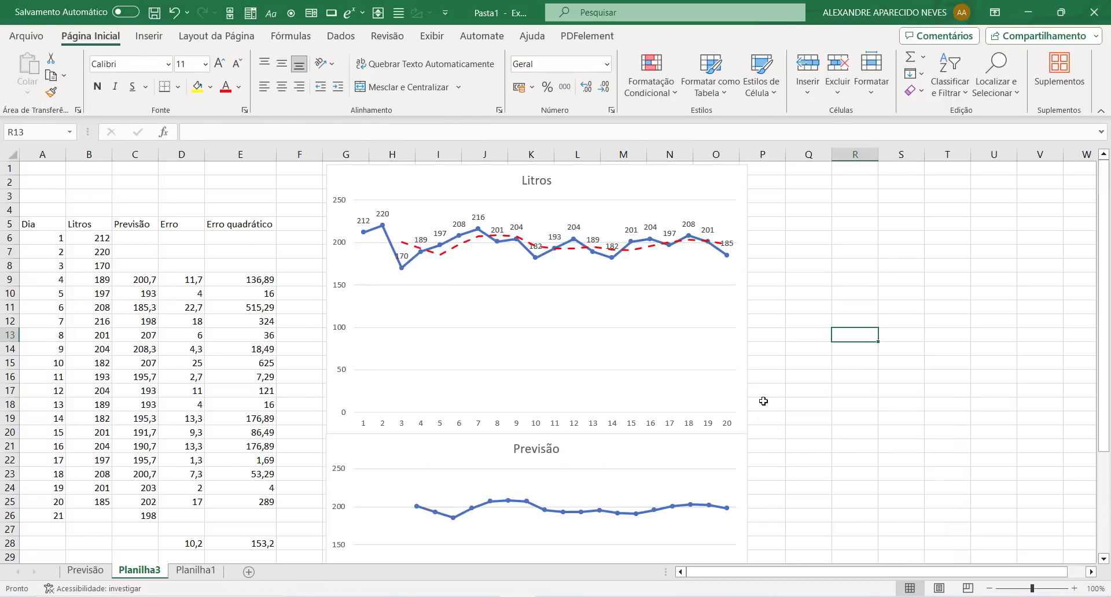